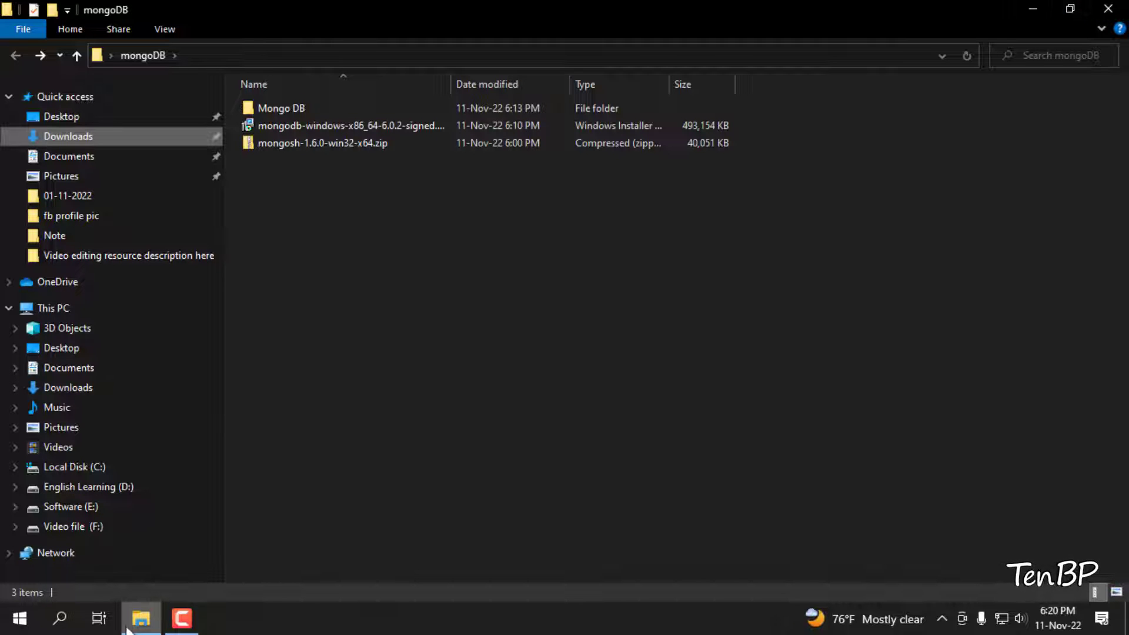
Launch the Chrome browser, search Google for mongodb and open the official mongodb.com website.
key("super")
left_click(330, 192)
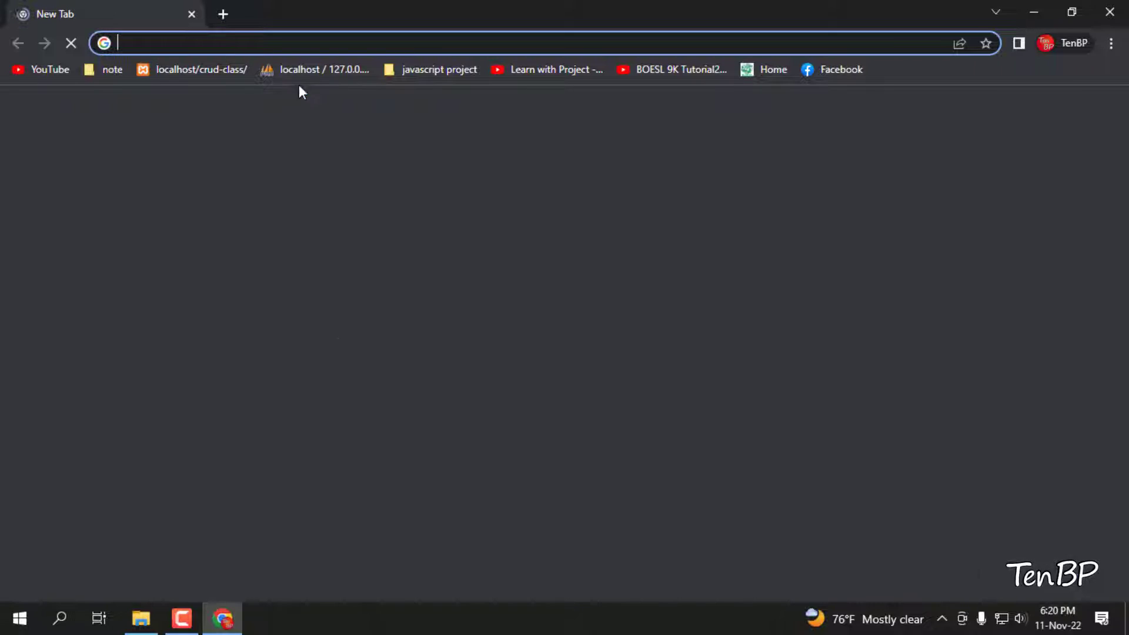
left_click(499, 348)
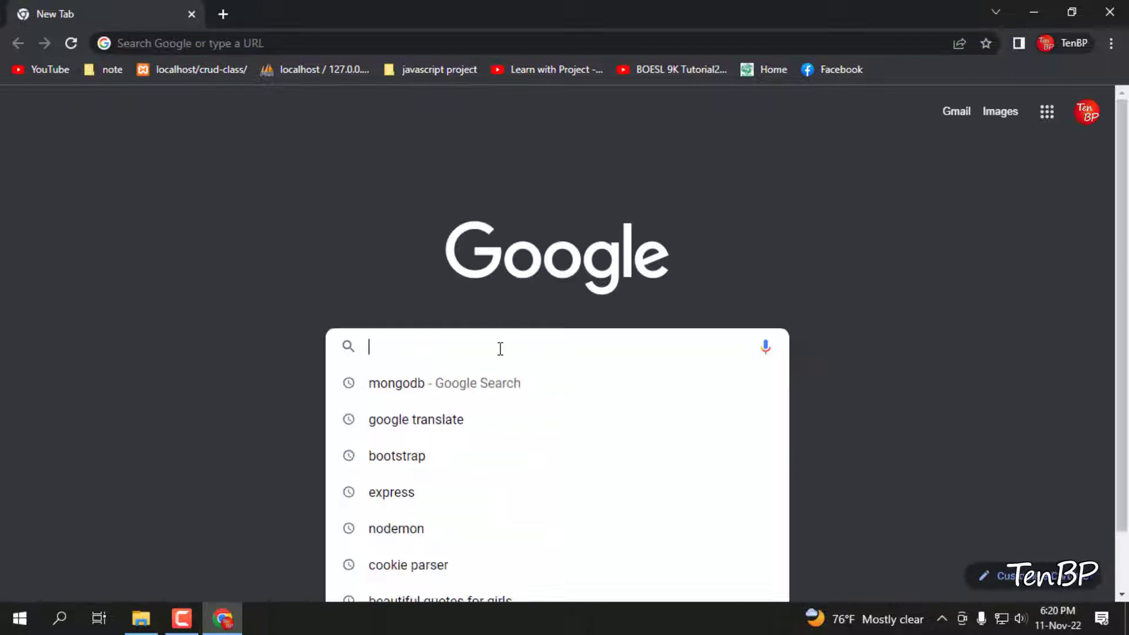
left_click(450, 388)
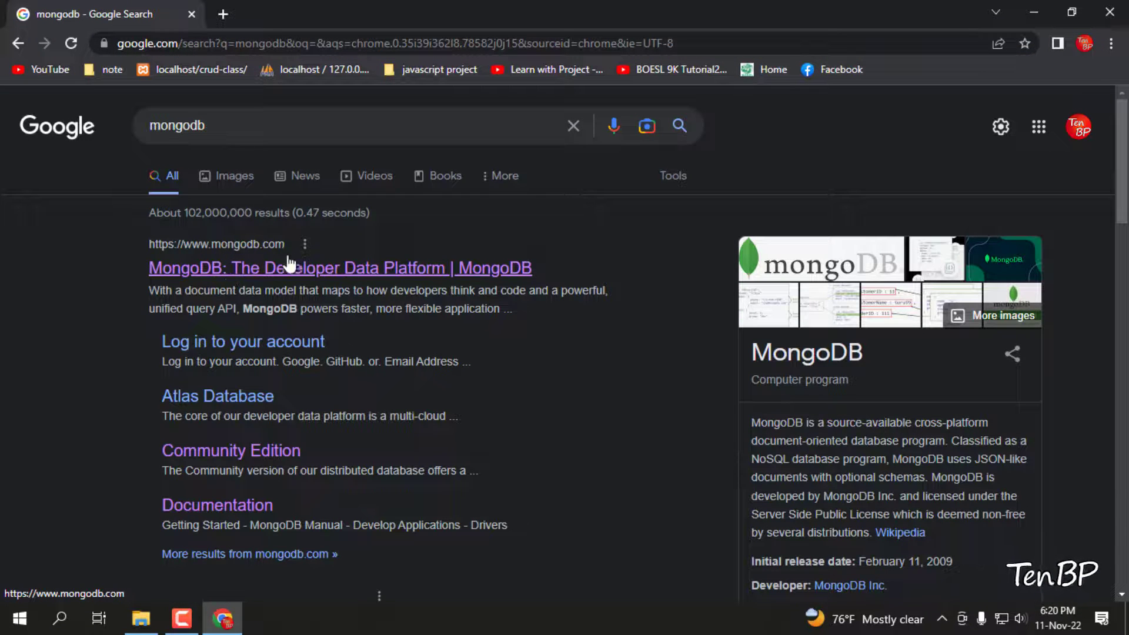
left_click(252, 262)
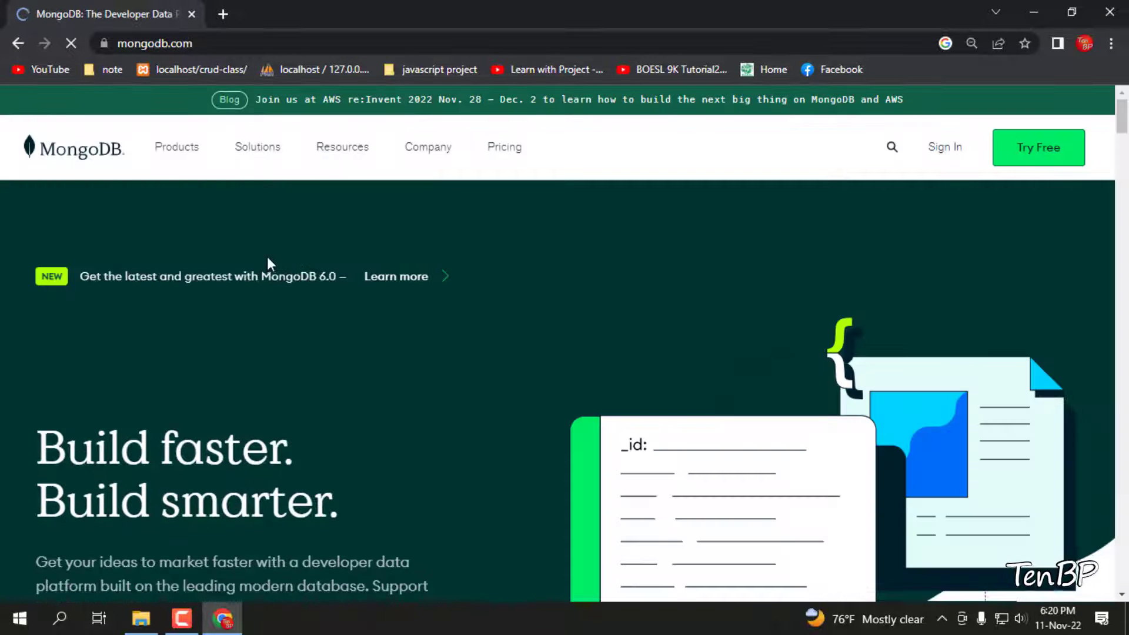
Open the Community Server download page among the Community Edition products on the MongoDB website.
scroll(419, 307, "down", 5)
scroll(422, 304, "up", 5)
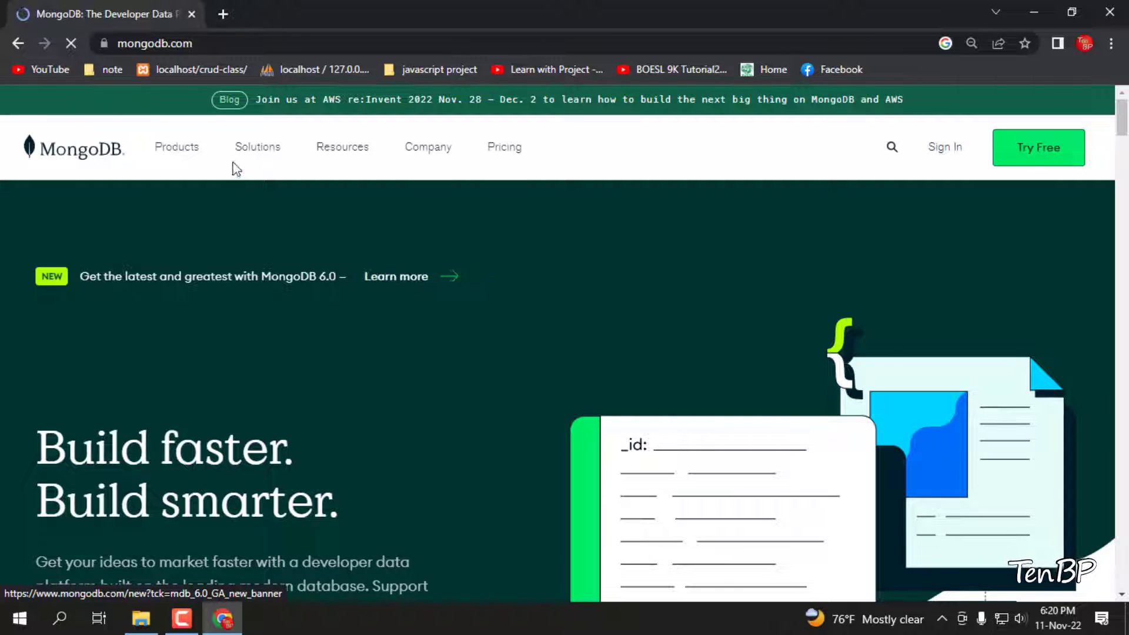
mouse_move(187, 158)
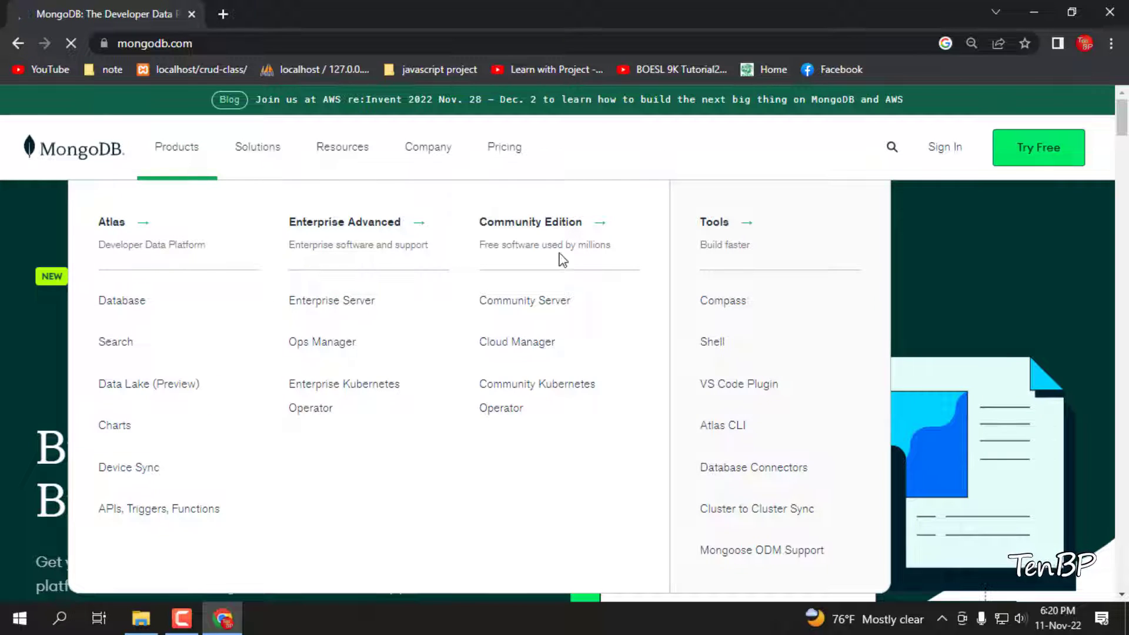
left_click_drag(483, 247, 645, 252)
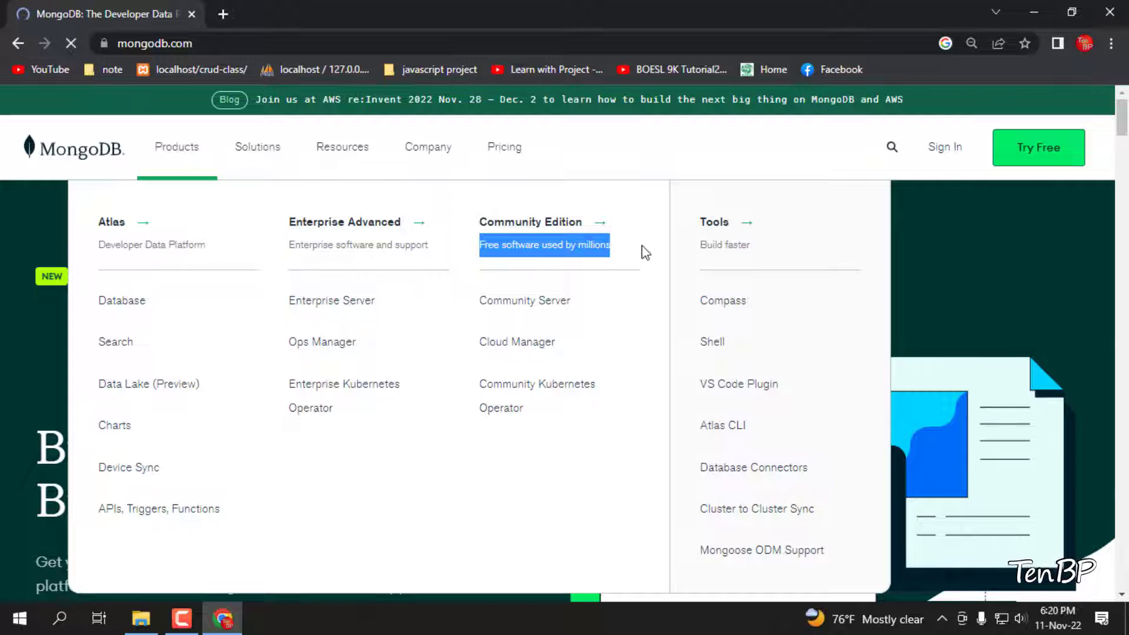
left_click(645, 252)
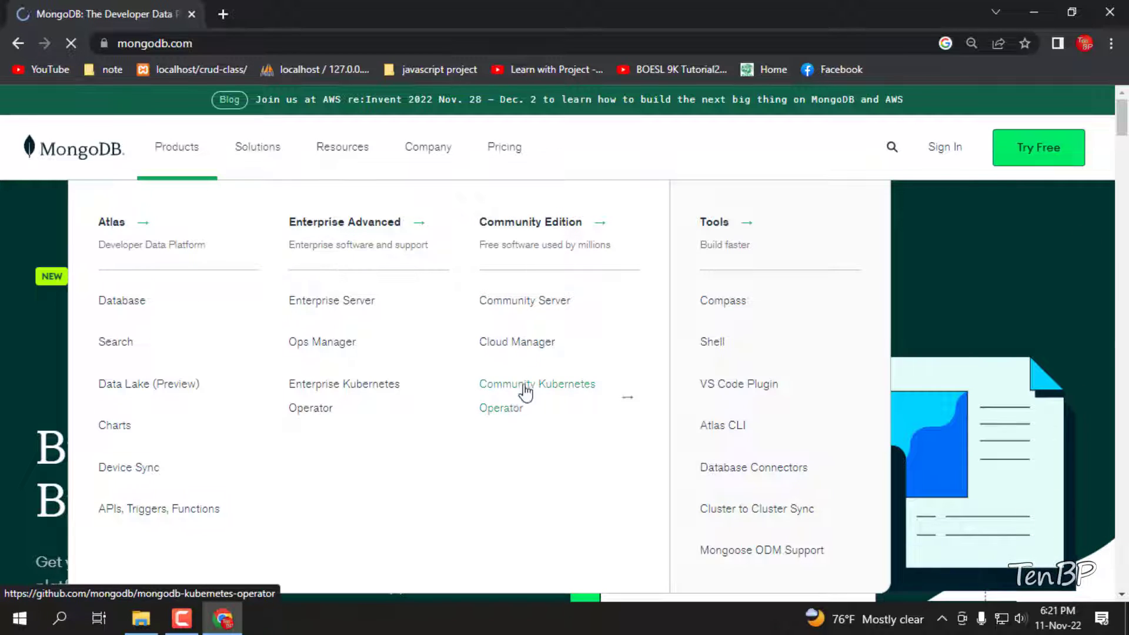
left_click(519, 302)
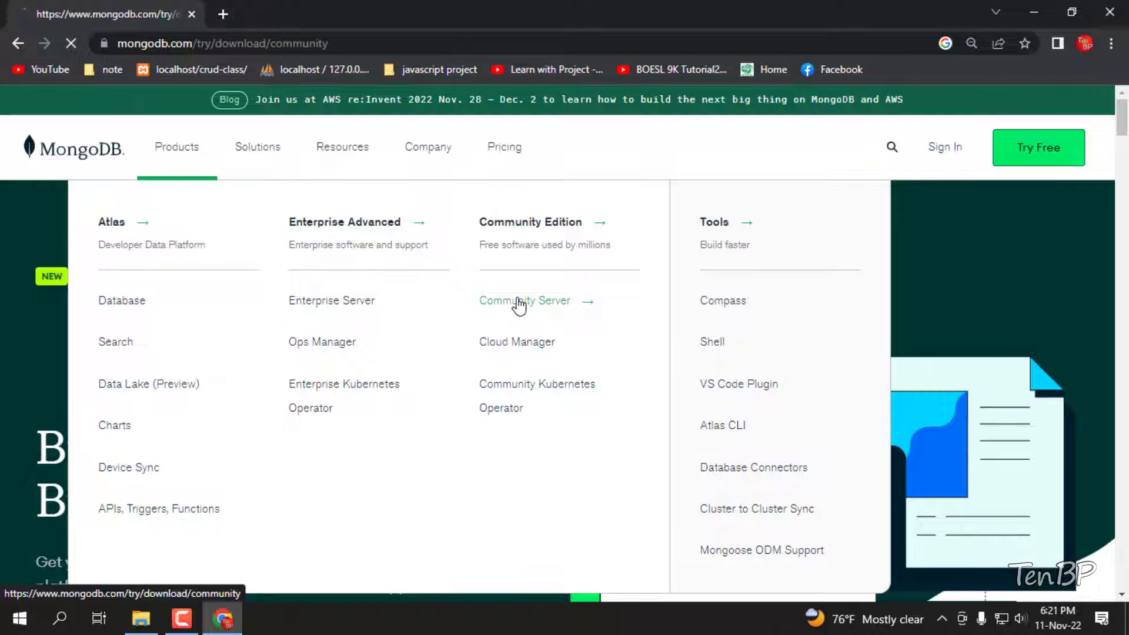
Go down to the Community Server download options and reset the page zoom to 100%.
scroll(461, 290, "down", 6)
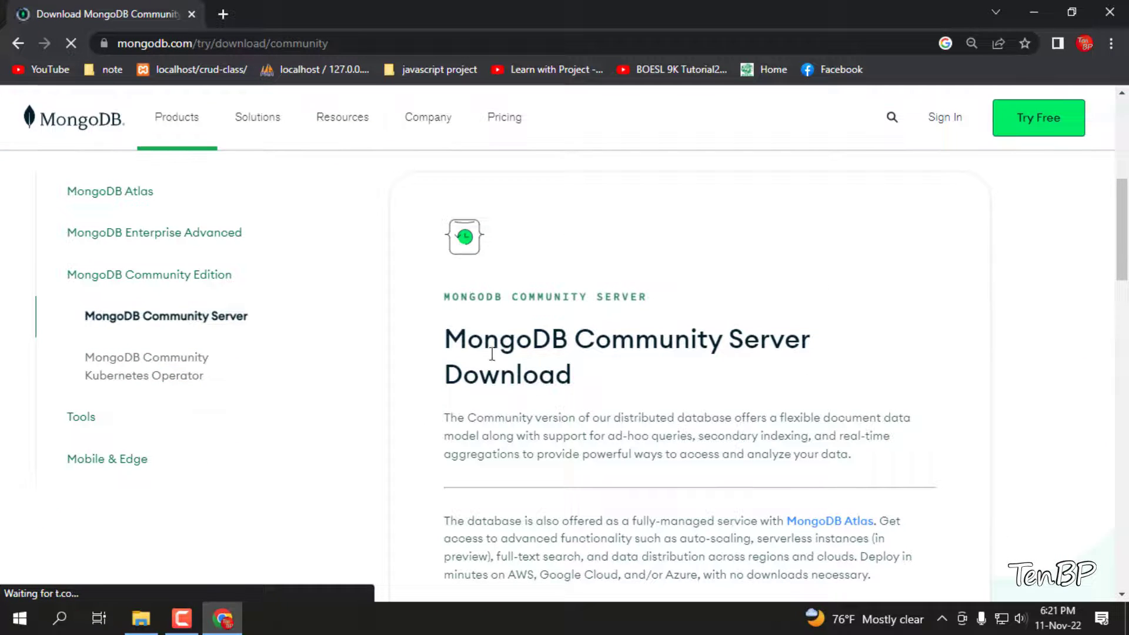
left_click_drag(450, 343, 808, 354)
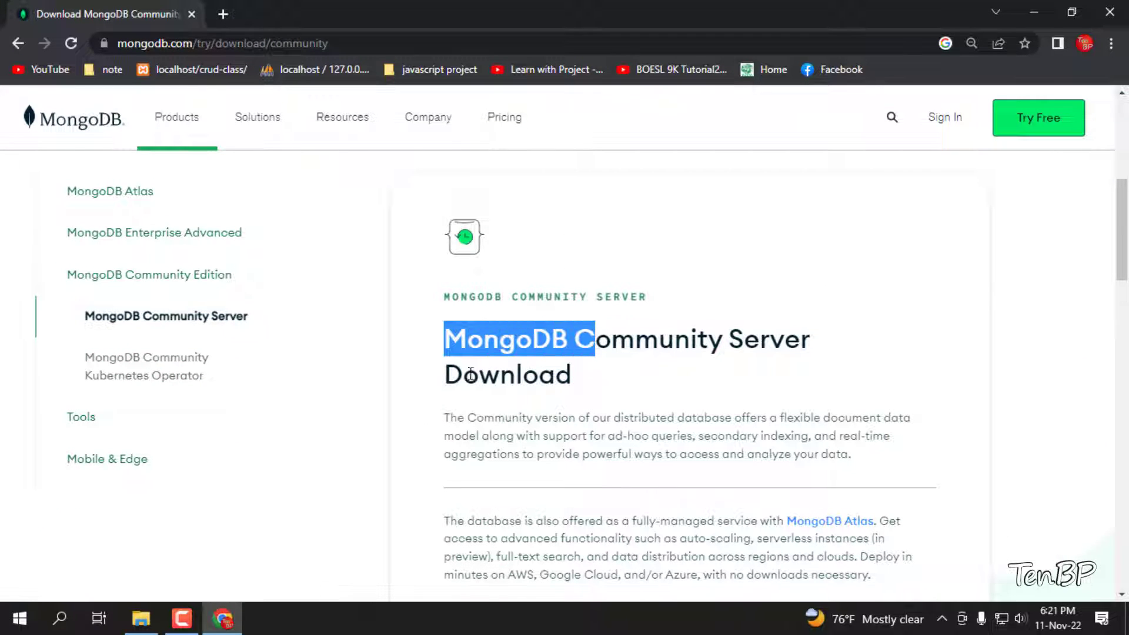
scroll(471, 375, "down", 7)
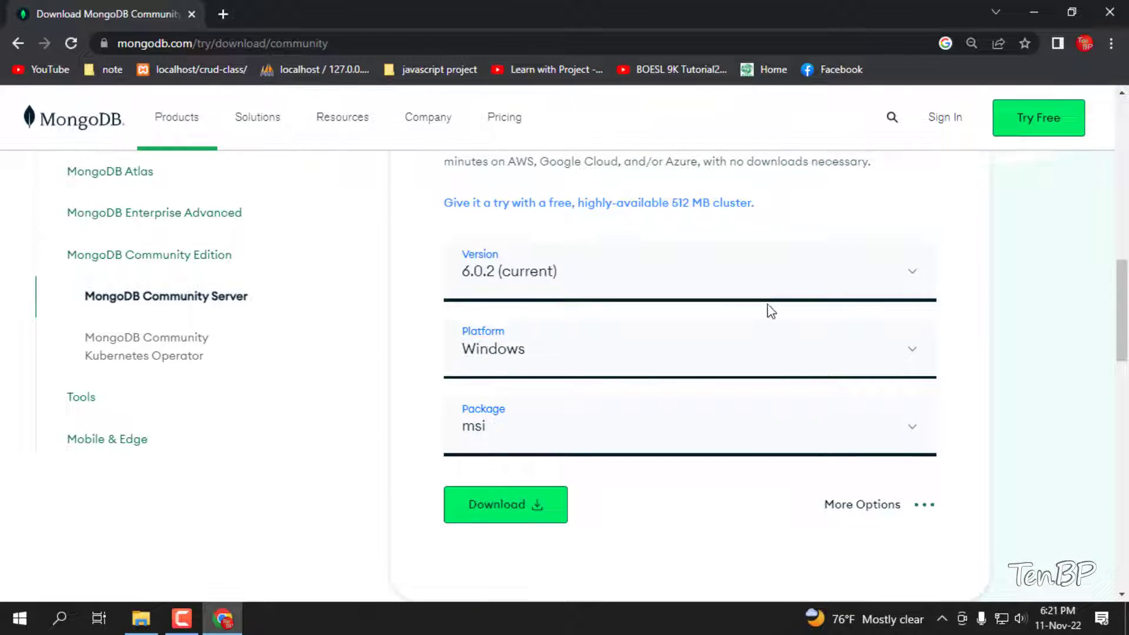
left_click(970, 43)
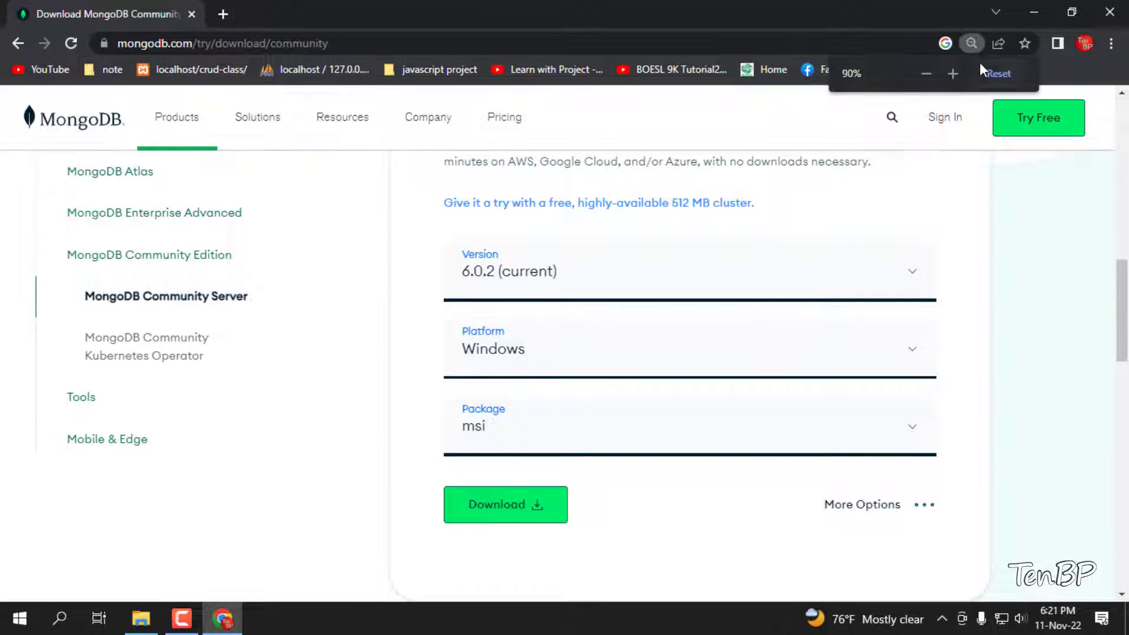
left_click(999, 73)
Start downloading MongoDB Community Server version 6.0.2 (current) for Windows as an msi package.
scroll(829, 334, "down", 3)
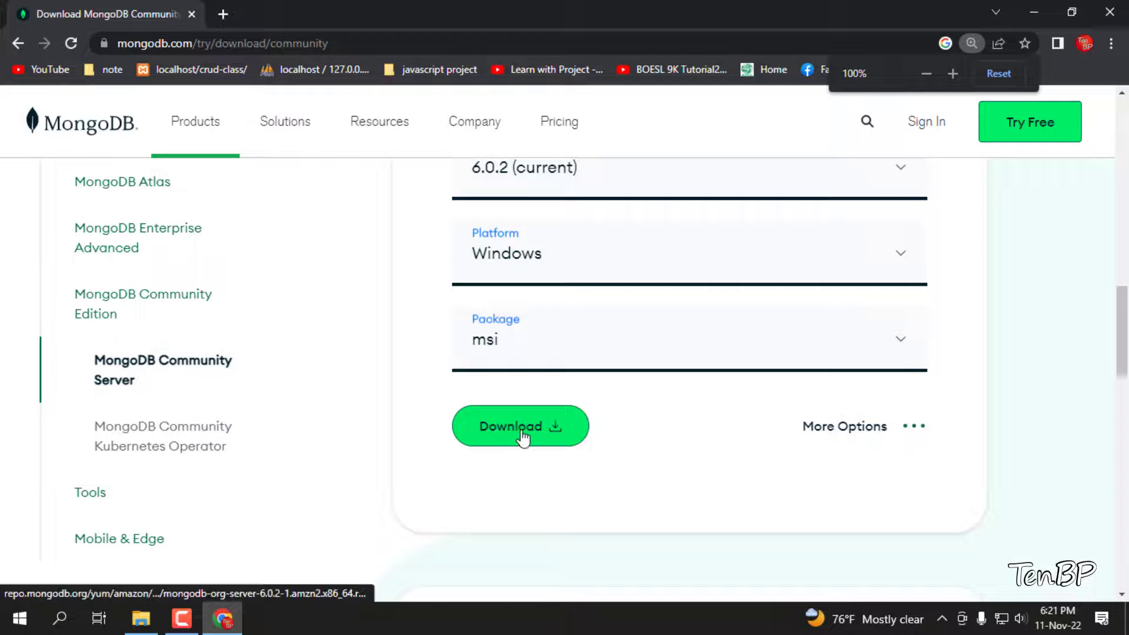
scroll(503, 353, "up", 2)
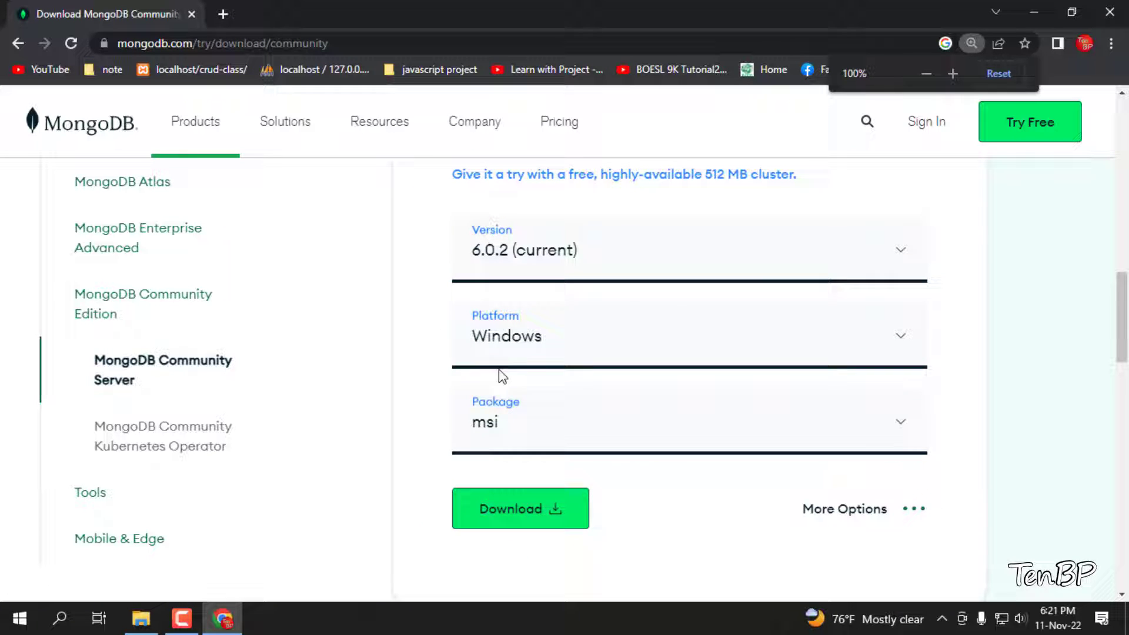
left_click(604, 342)
left_click(438, 333)
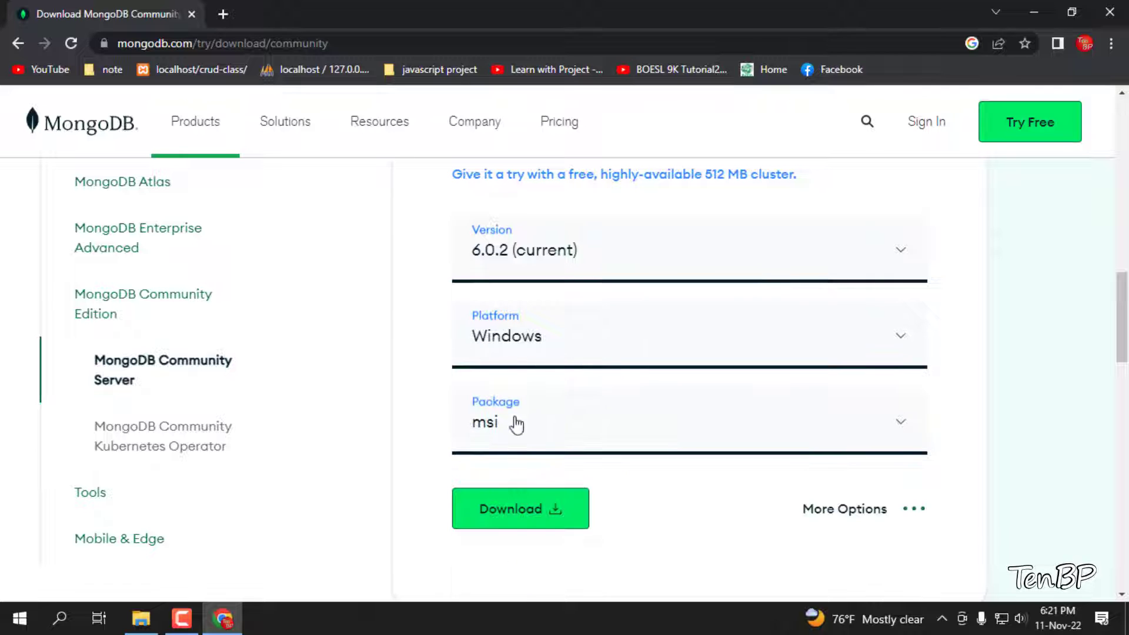
left_click(547, 509)
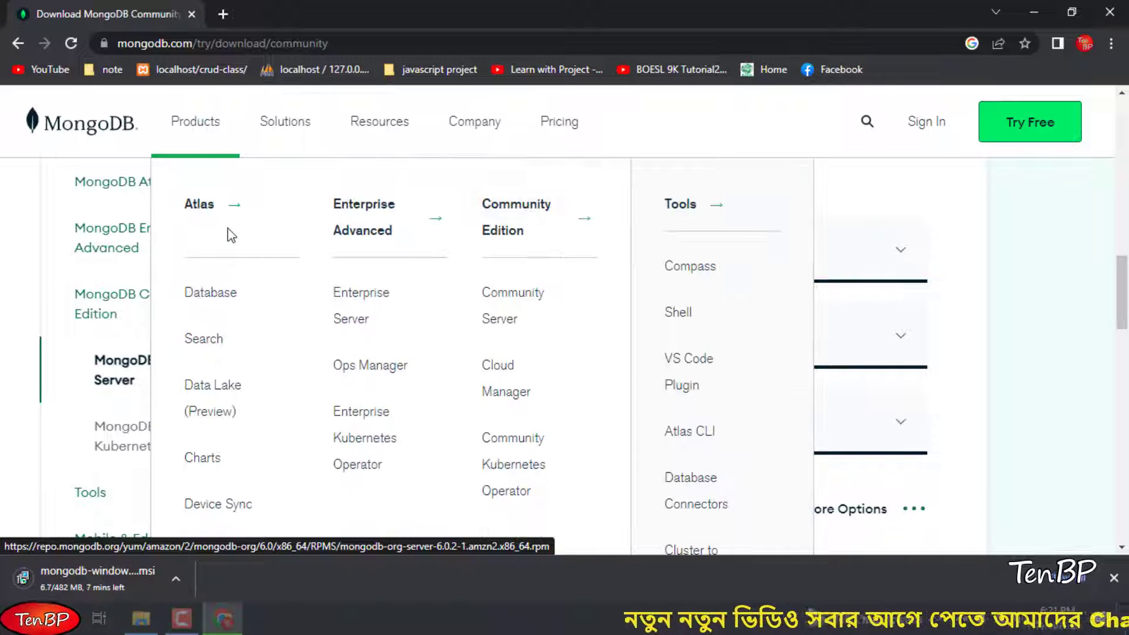
Open the MongoDB Shell product page from the site's tools and go on to its download page.
left_click(679, 320)
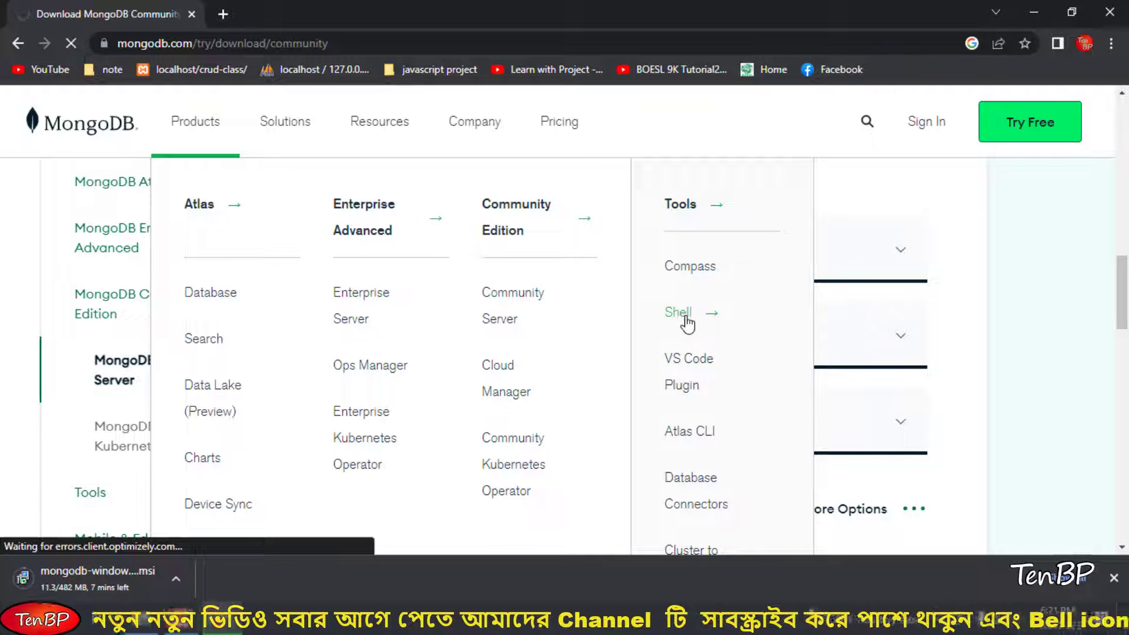
scroll(618, 371, "down", 3)
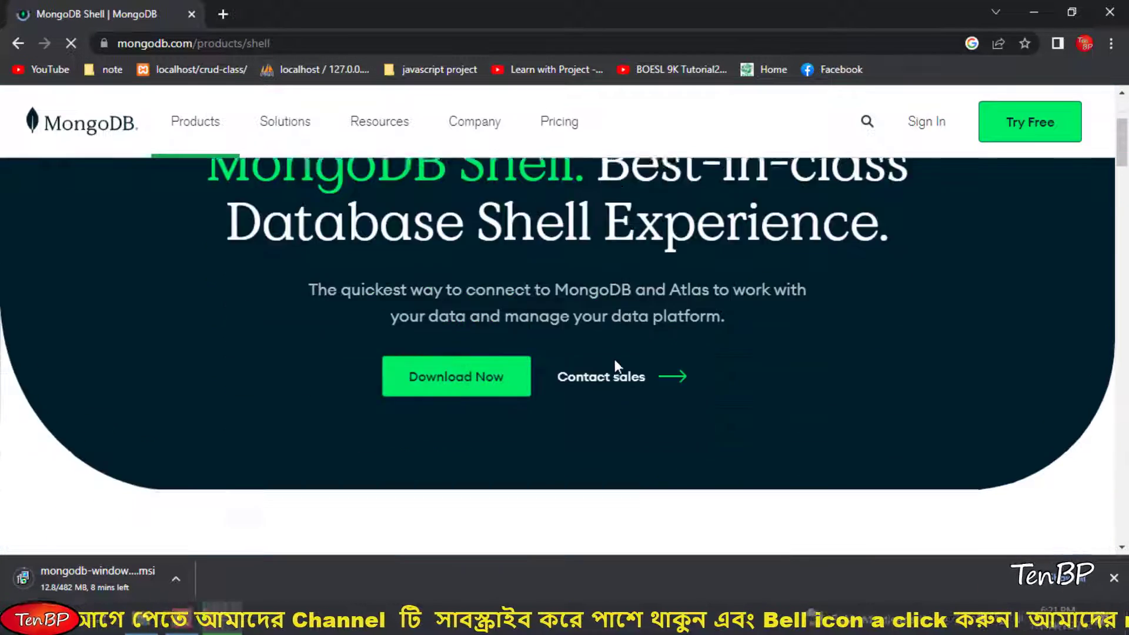
left_click(476, 331)
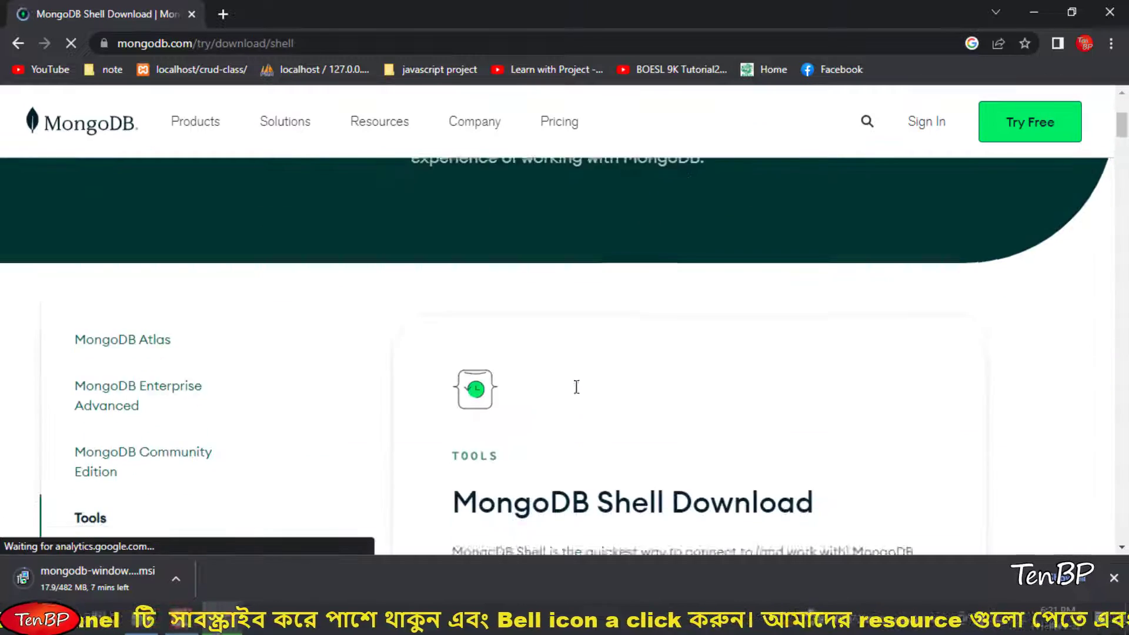
Start downloading MongoDB Shell version 1.6.0 for Windows 64-bit (8.1+) as a zip package.
scroll(570, 398, "down", 6)
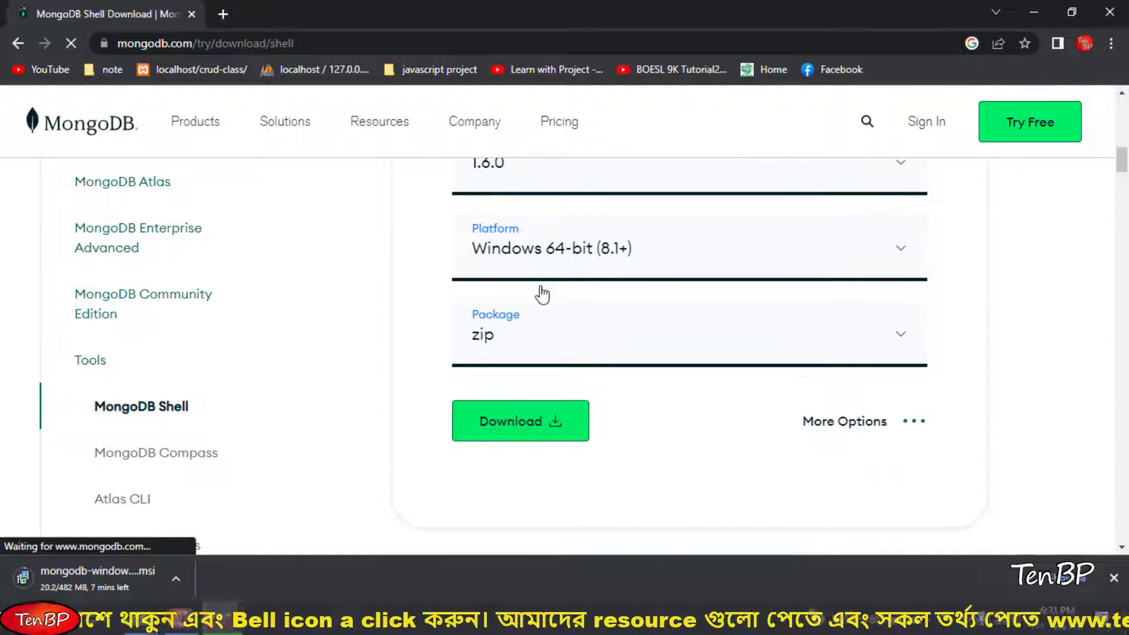
scroll(512, 315, "up", 2)
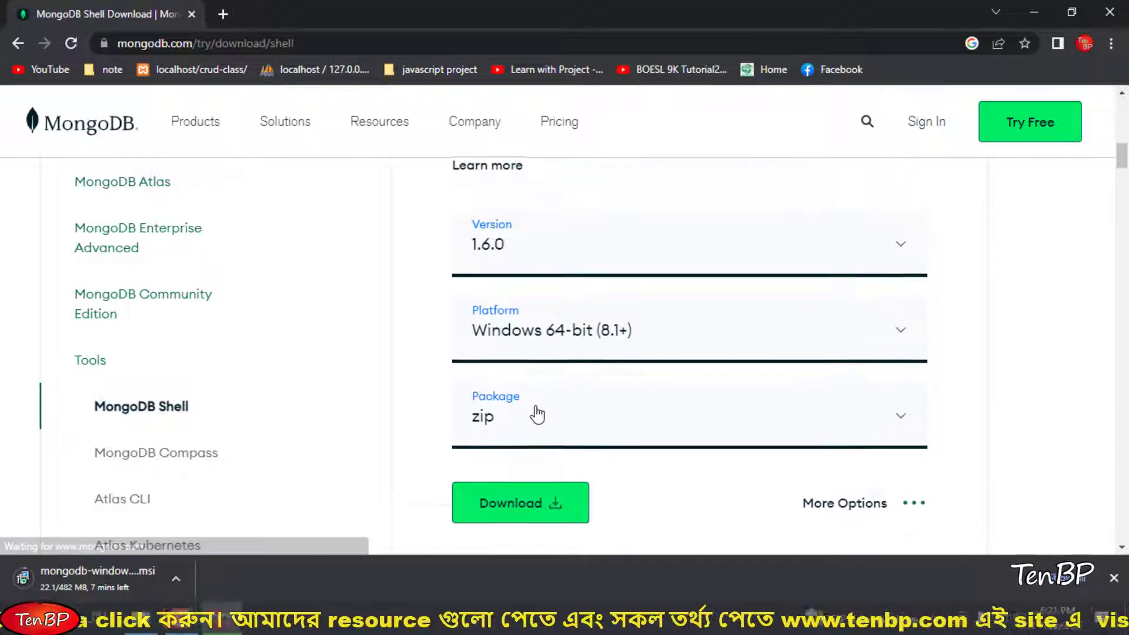
scroll(512, 341, "up", 1)
scroll(521, 365, "down", 3)
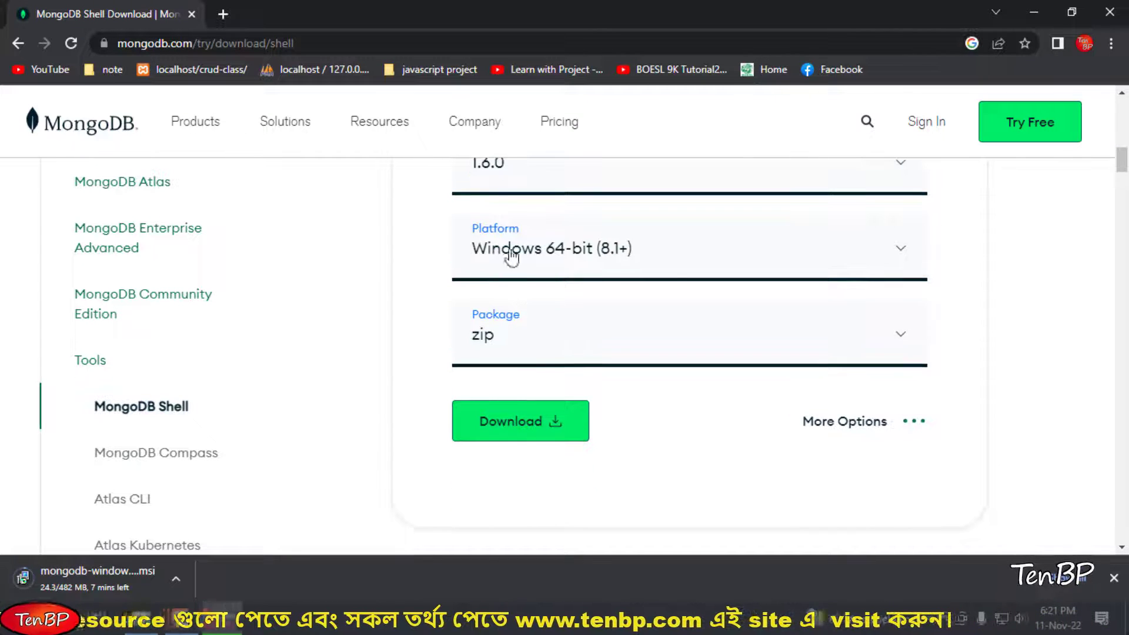
left_click(473, 442)
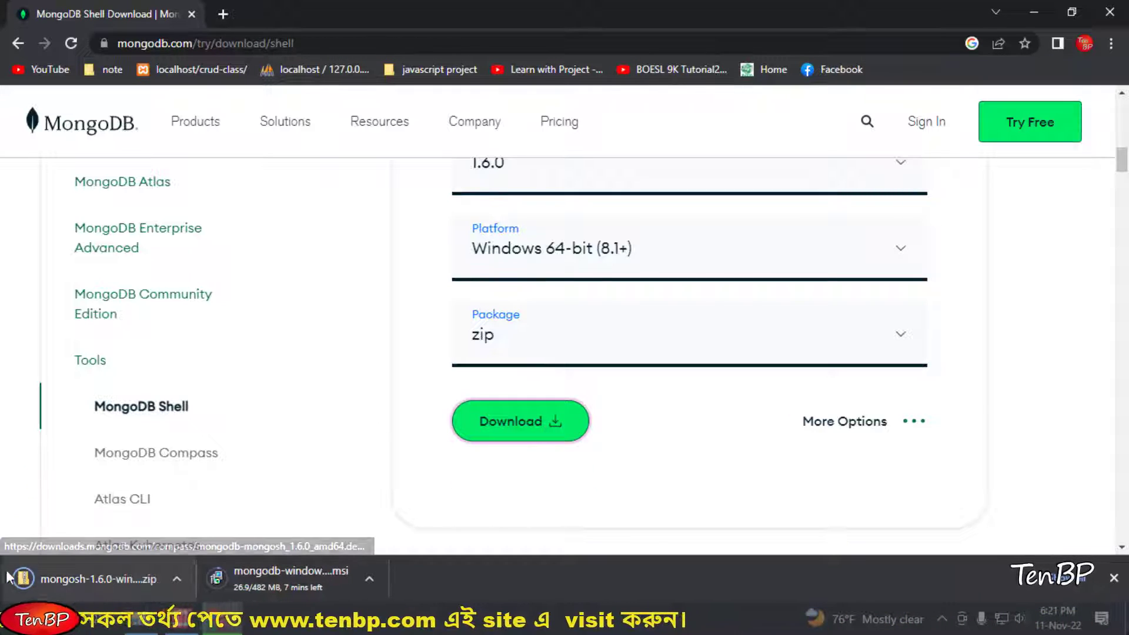
Cancel the running downloads of the MongoDB server msi and the mongosh zip.
right_click(270, 580)
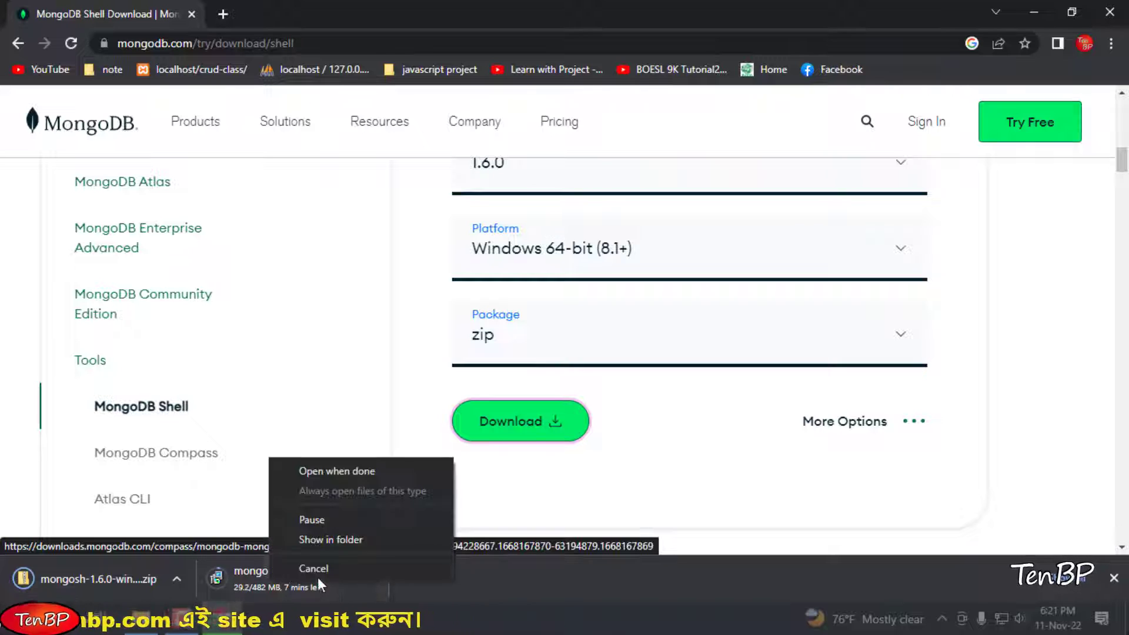
left_click(317, 568)
right_click(104, 576)
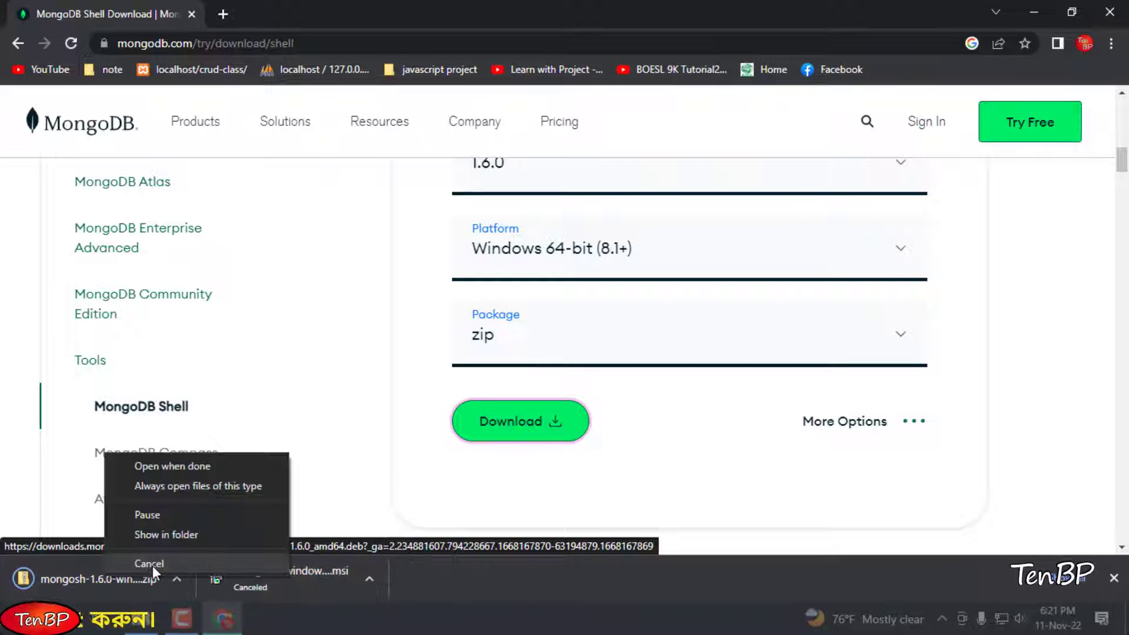
left_click(153, 566)
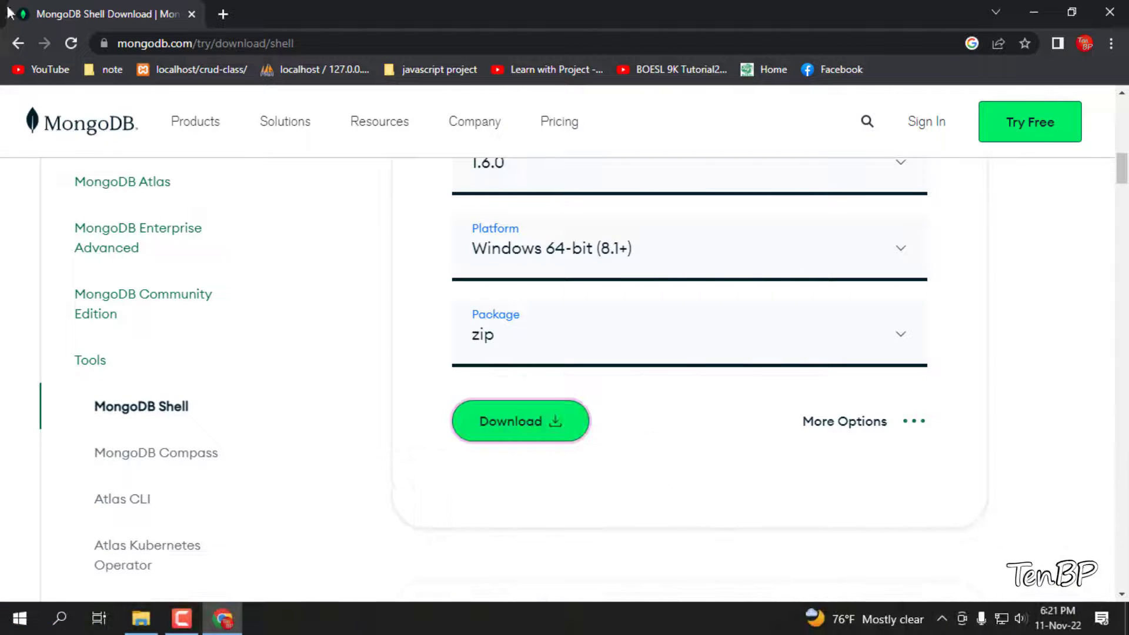
Minimize the browser and review the server installer and the mongosh zip in File Explorer's mongoDB folder.
scroll(428, 358, "up", 3)
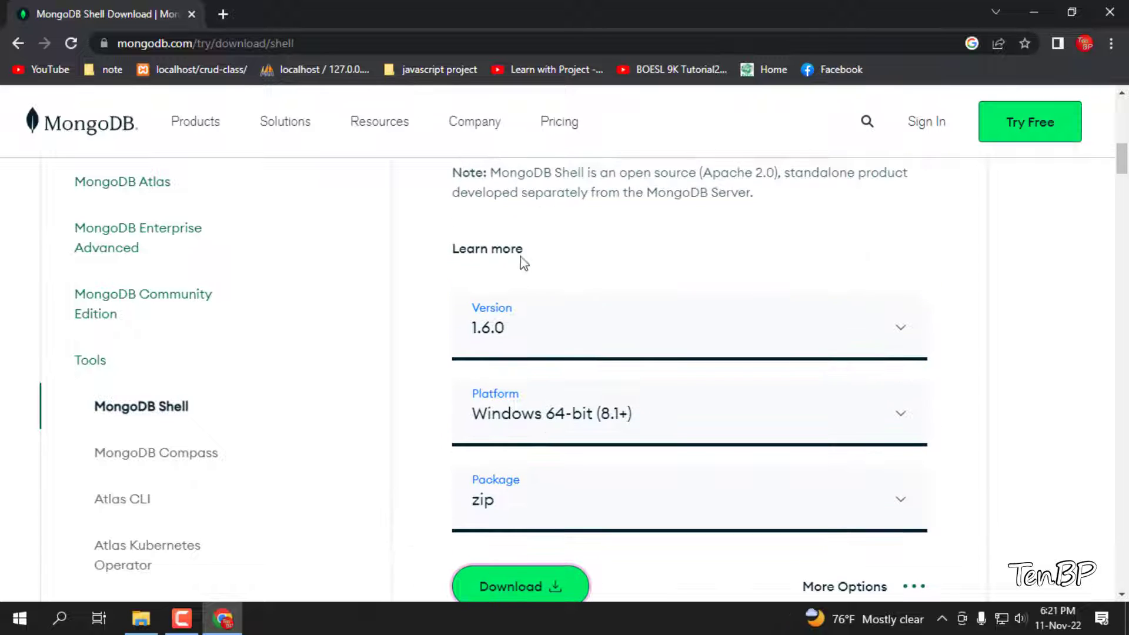
scroll(807, 461, "down", 4)
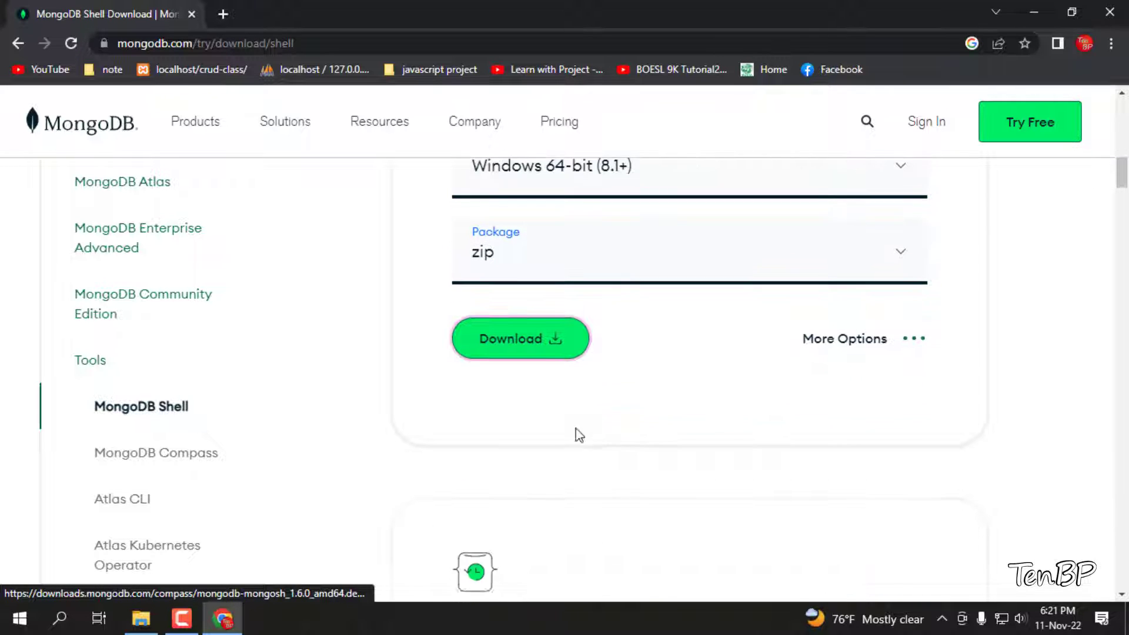
left_click(1032, 11)
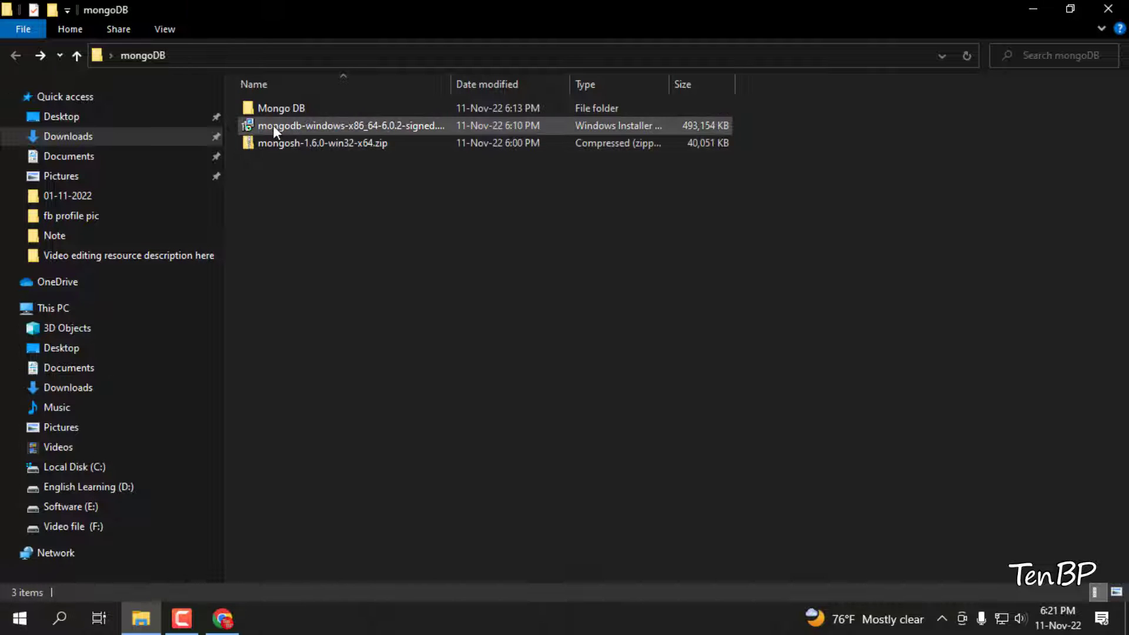
left_click(273, 144)
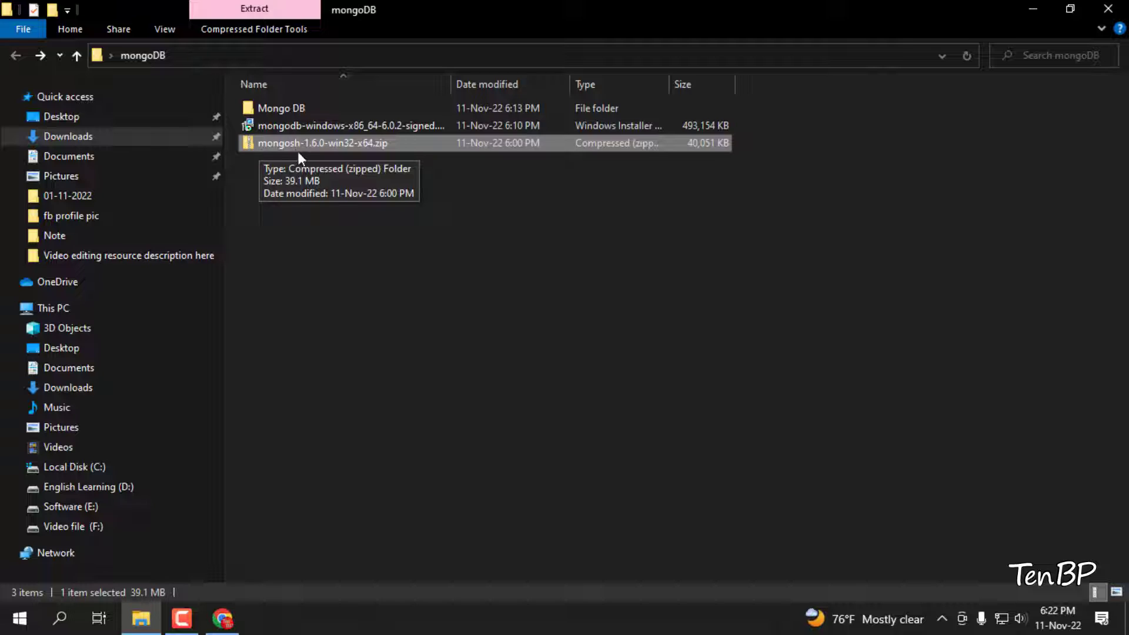
left_click(277, 128)
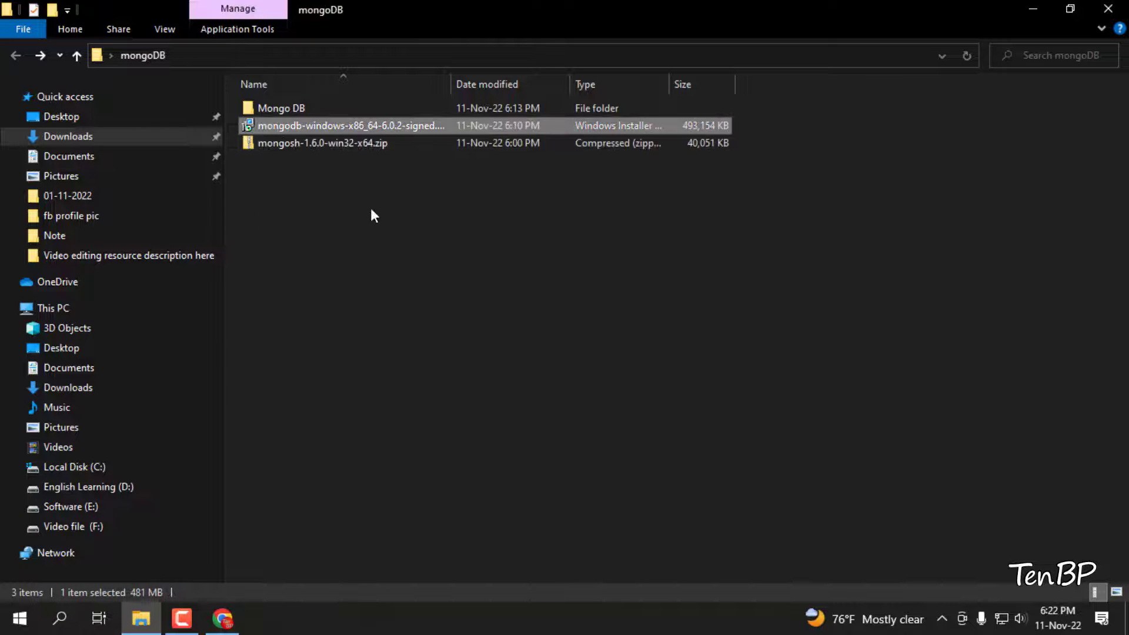
left_click(371, 210)
Run the mongodb-windows-x86_64-6.0.2-signed installer and proceed past the setup wizard's welcome page.
right_click(286, 126)
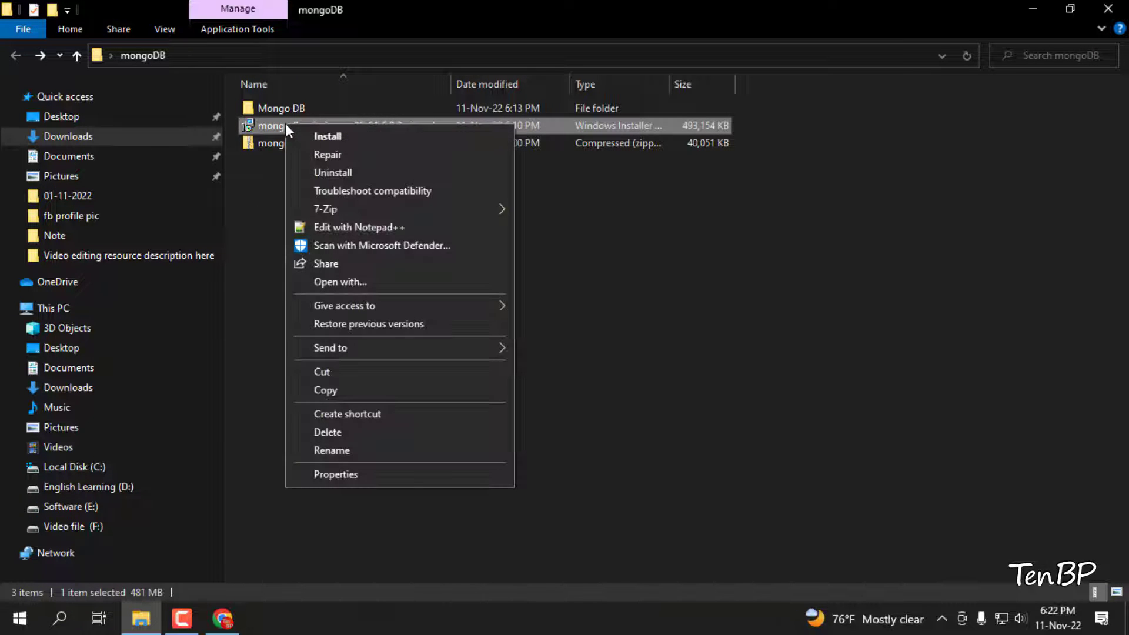
left_click(347, 139)
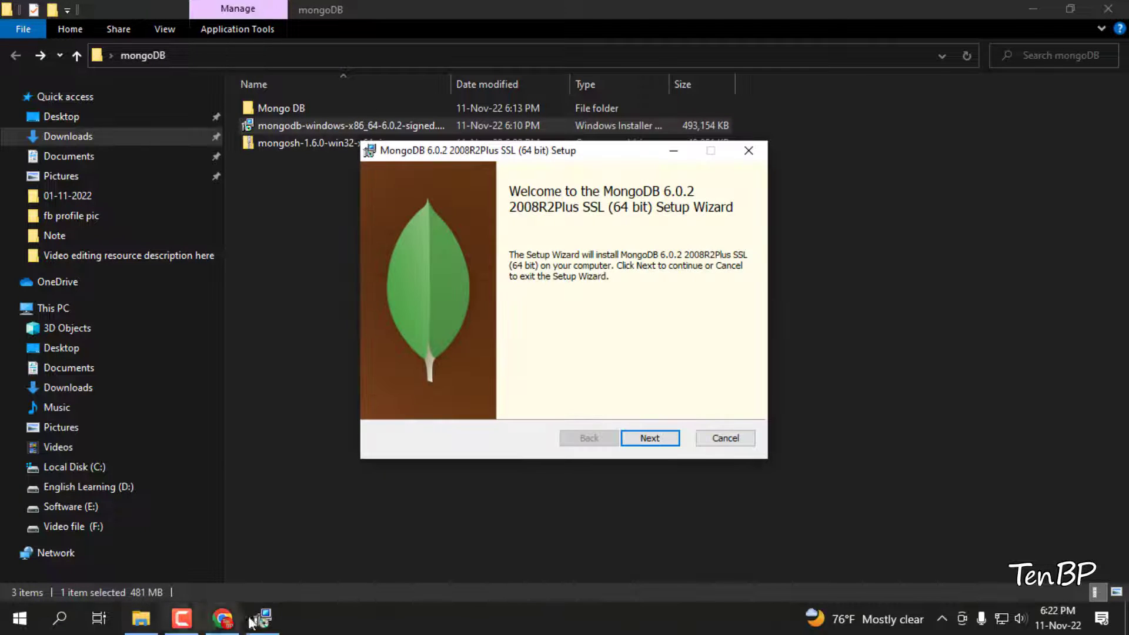
left_click(650, 438)
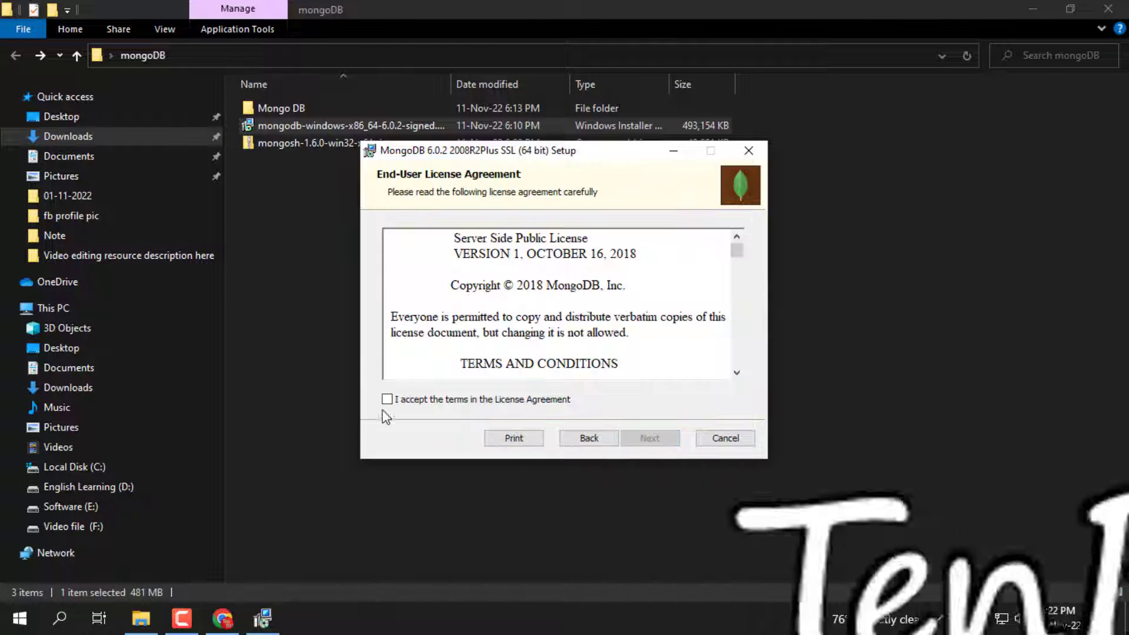
Accept the MongoDB 6.0.2 license agreement and choose the Complete setup type.
left_click(412, 399)
left_click(652, 441)
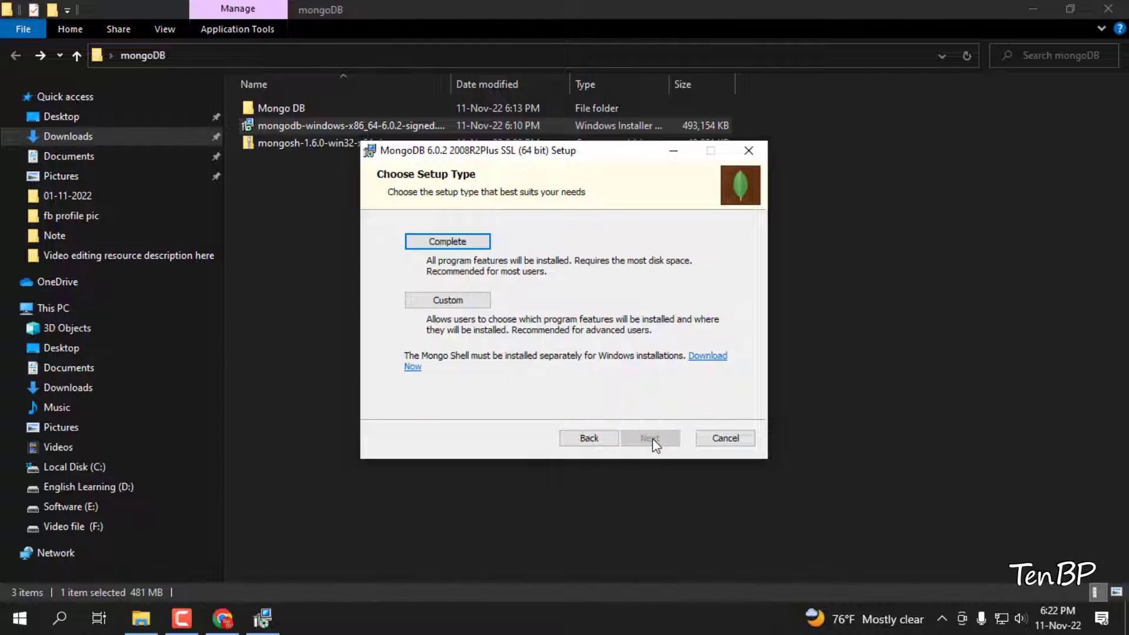
left_click(454, 242)
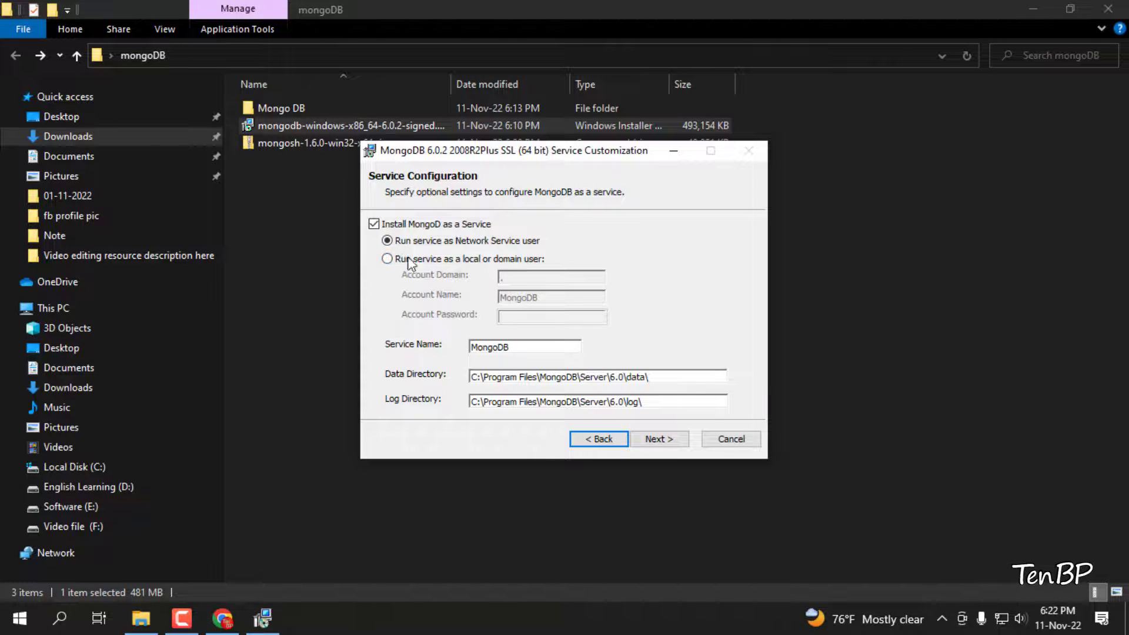
Keep the default Network Service user configuration and MongoDB Compass included, and start the installation.
left_click(666, 440)
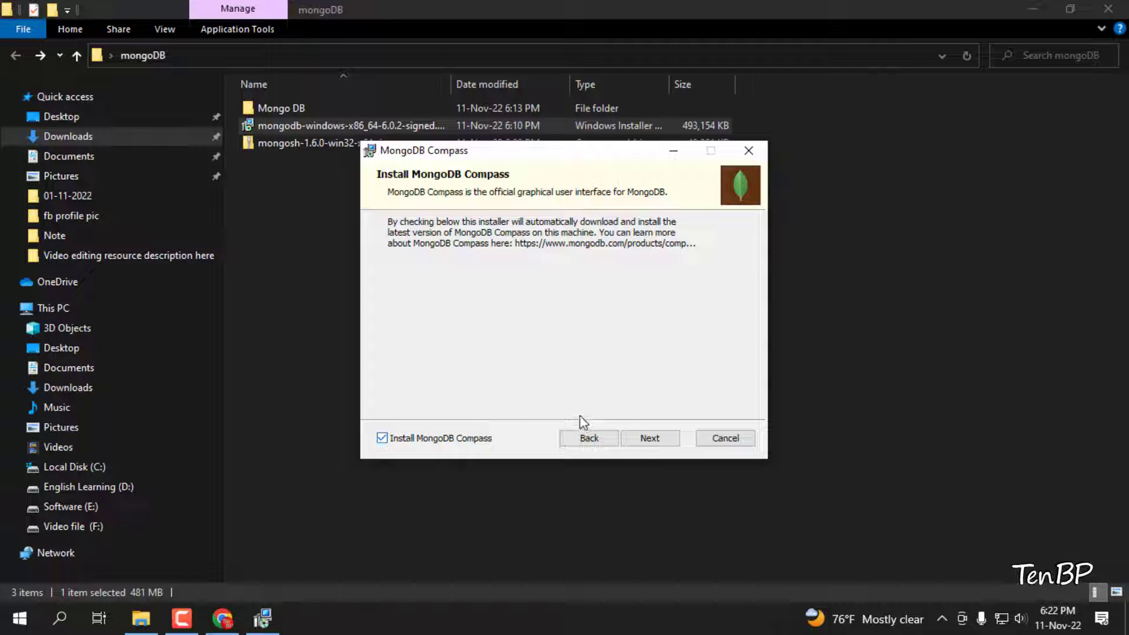
left_click(654, 442)
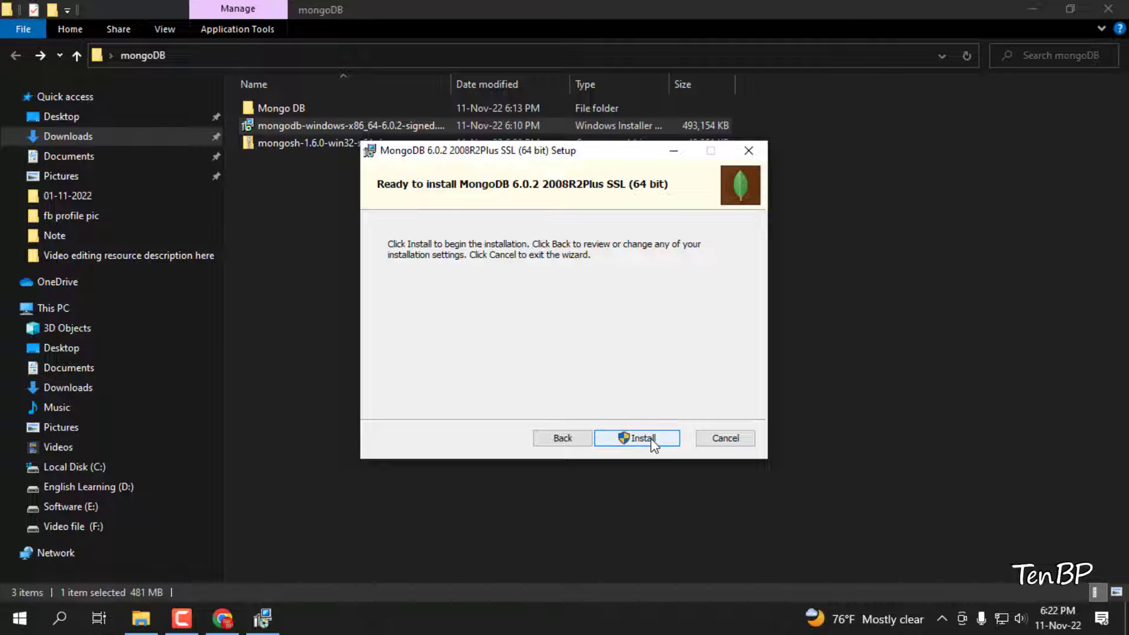
left_click(653, 440)
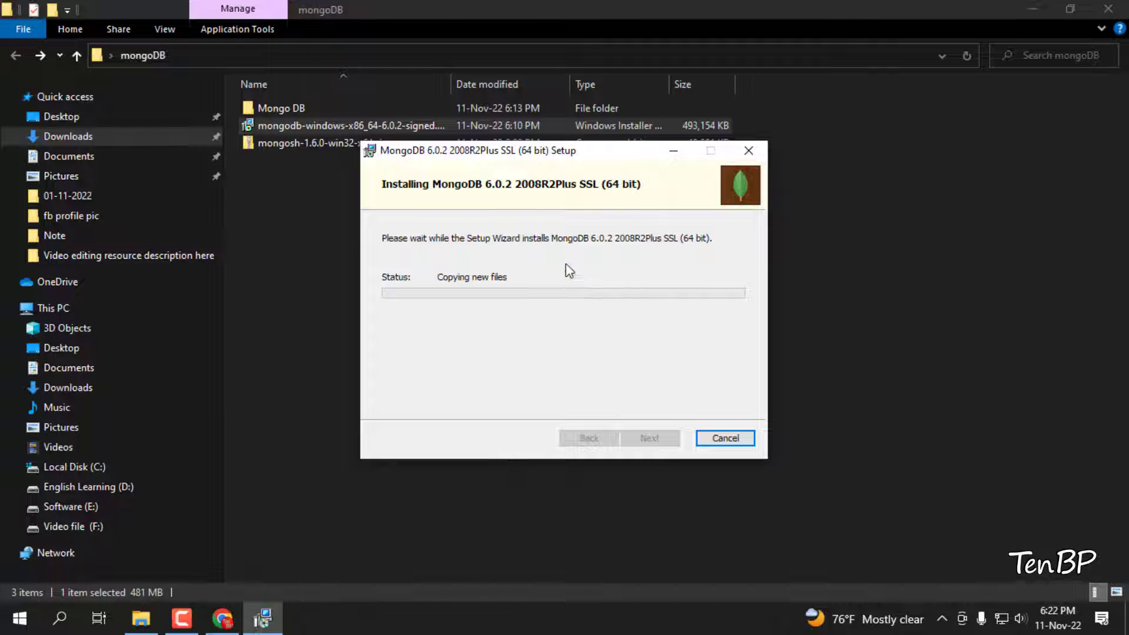
Minimize the installer, switch to Chrome and open the Launch and Manage MongoDB documentation from the site's resources.
left_click(673, 152)
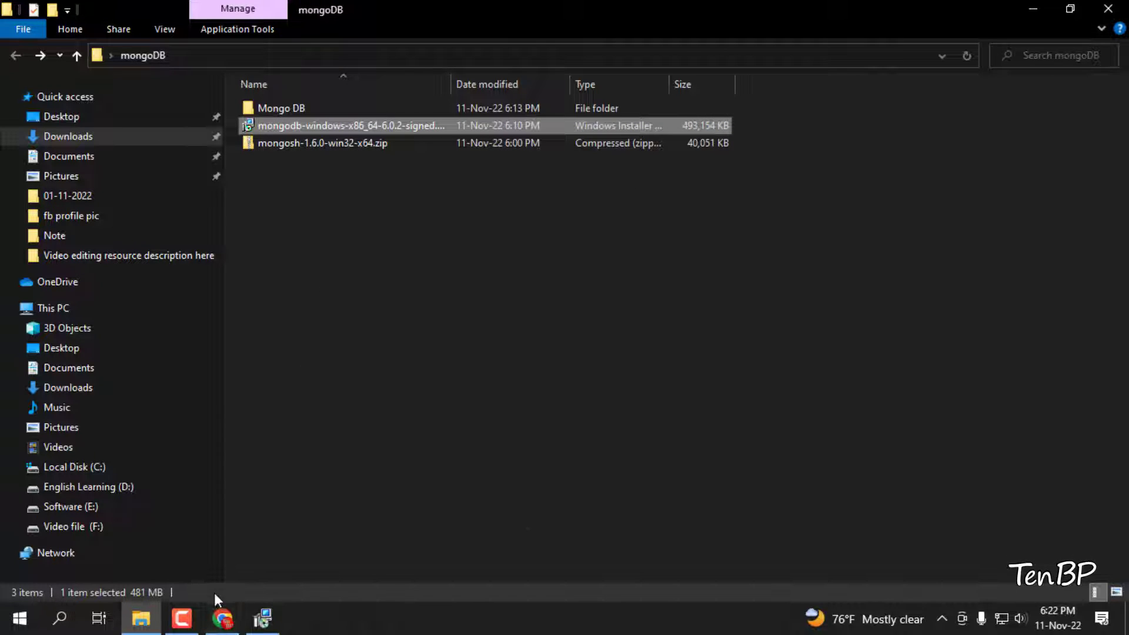
left_click(223, 618)
mouse_move(385, 126)
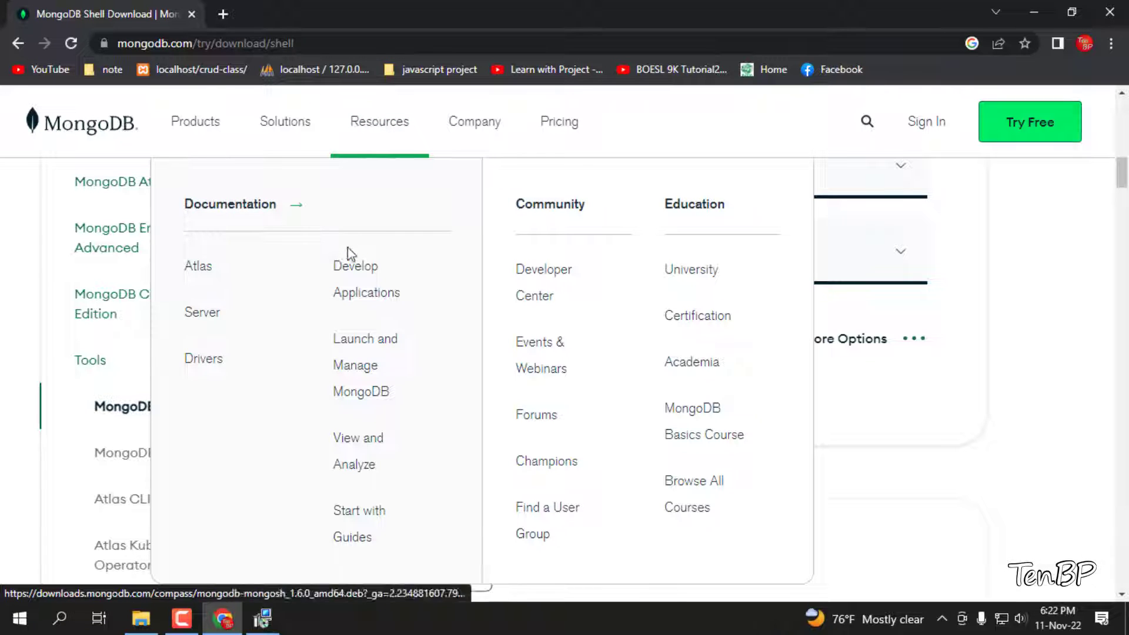
mouse_move(185, 126)
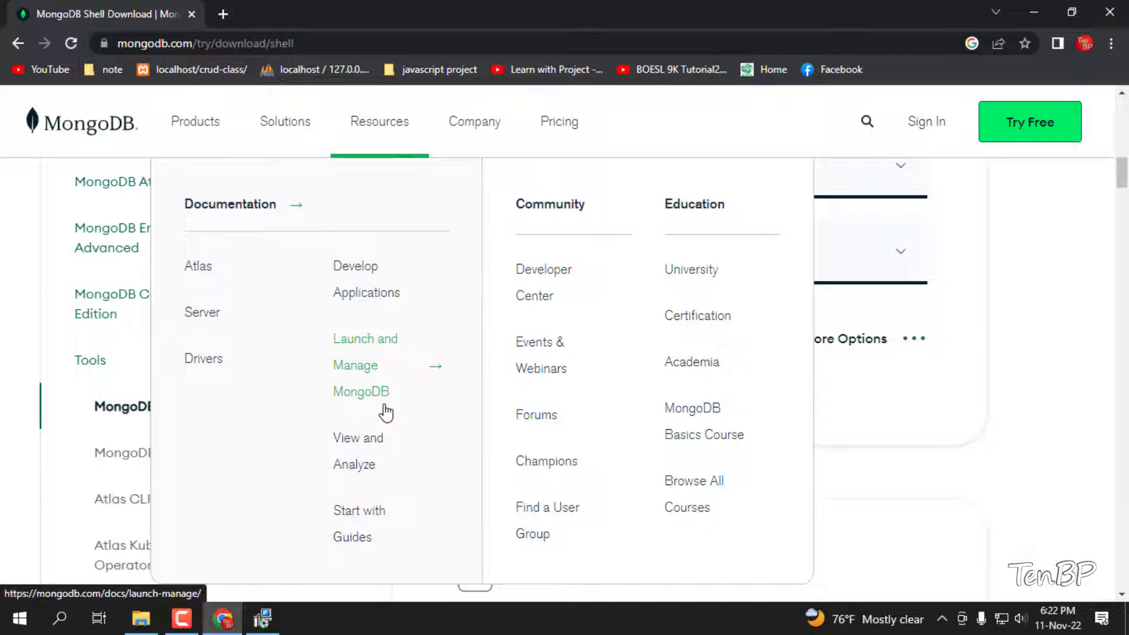
left_click(371, 374)
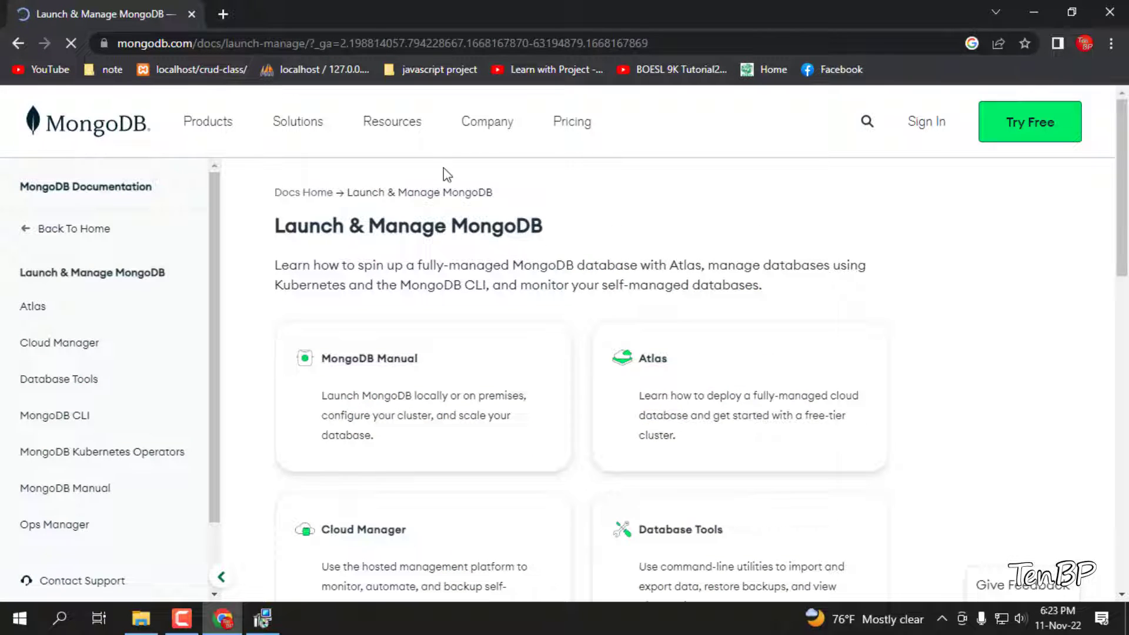
Look over the Launch & Manage MongoDB page's topics and open the MongoDB Manual.
left_click_drag(228, 43, 105, 34)
left_click(705, 130)
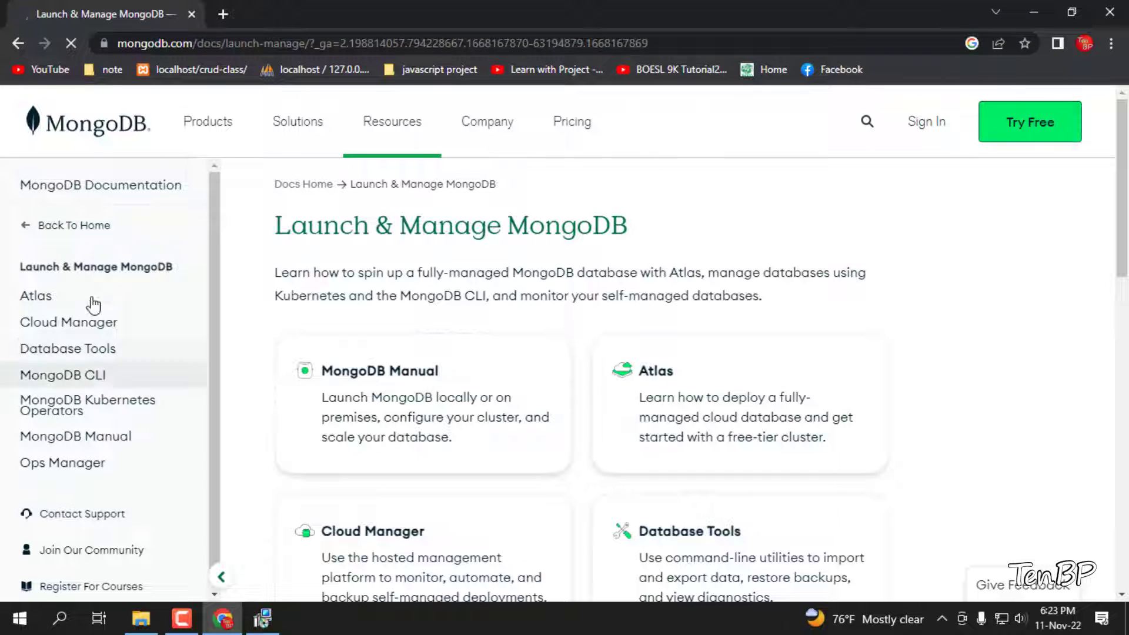
scroll(116, 366, "down", 1)
scroll(676, 443, "down", 8)
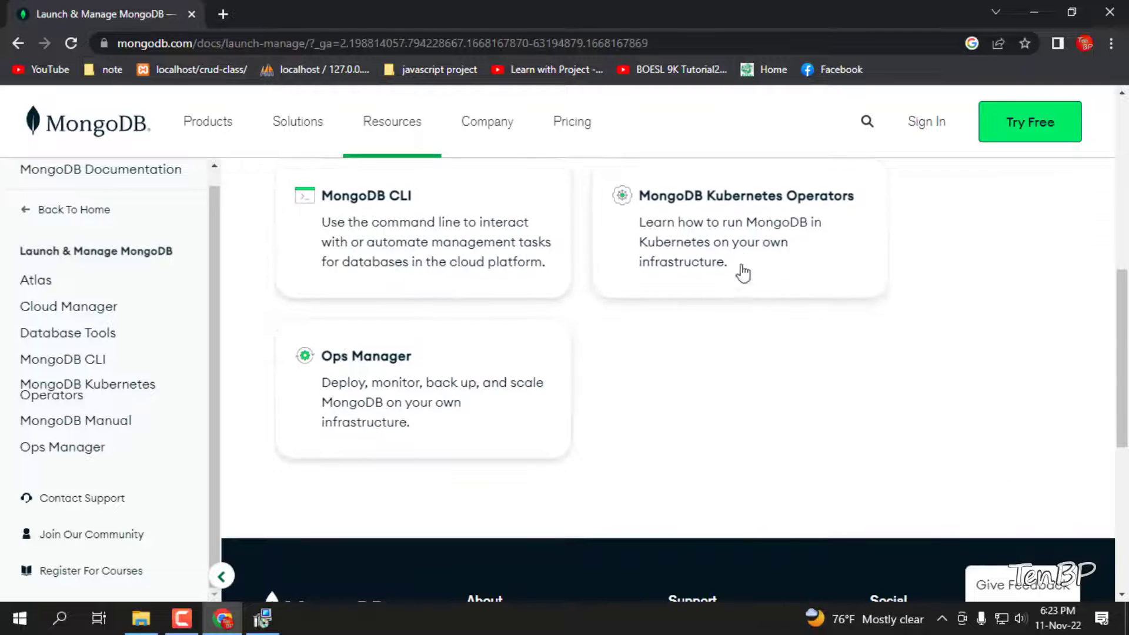
scroll(716, 354, "up", 7)
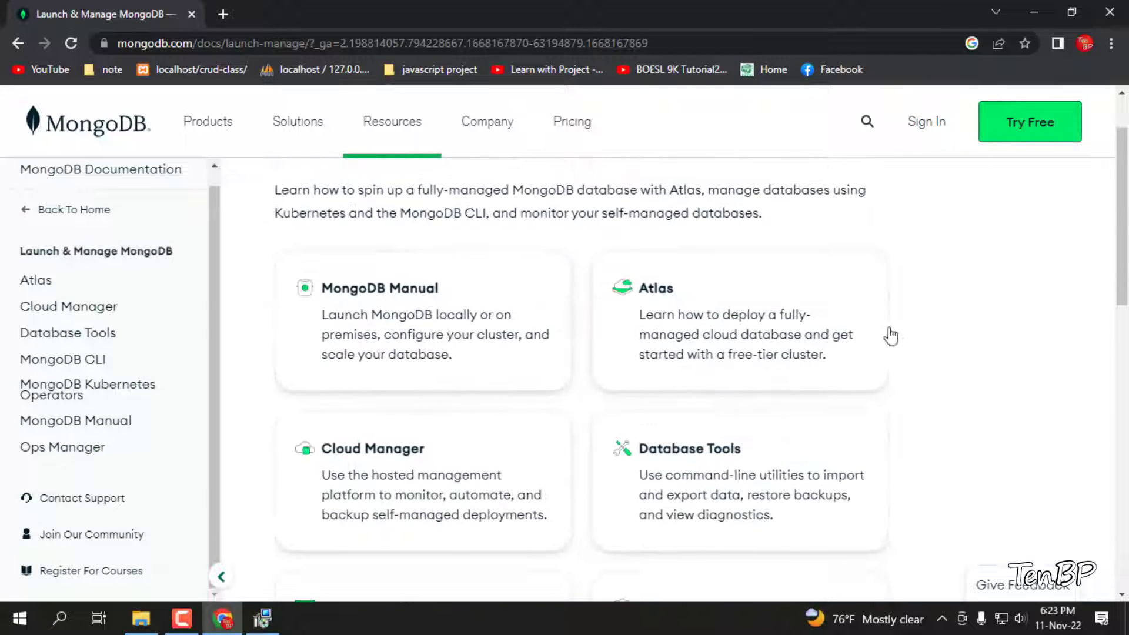
left_click(374, 292)
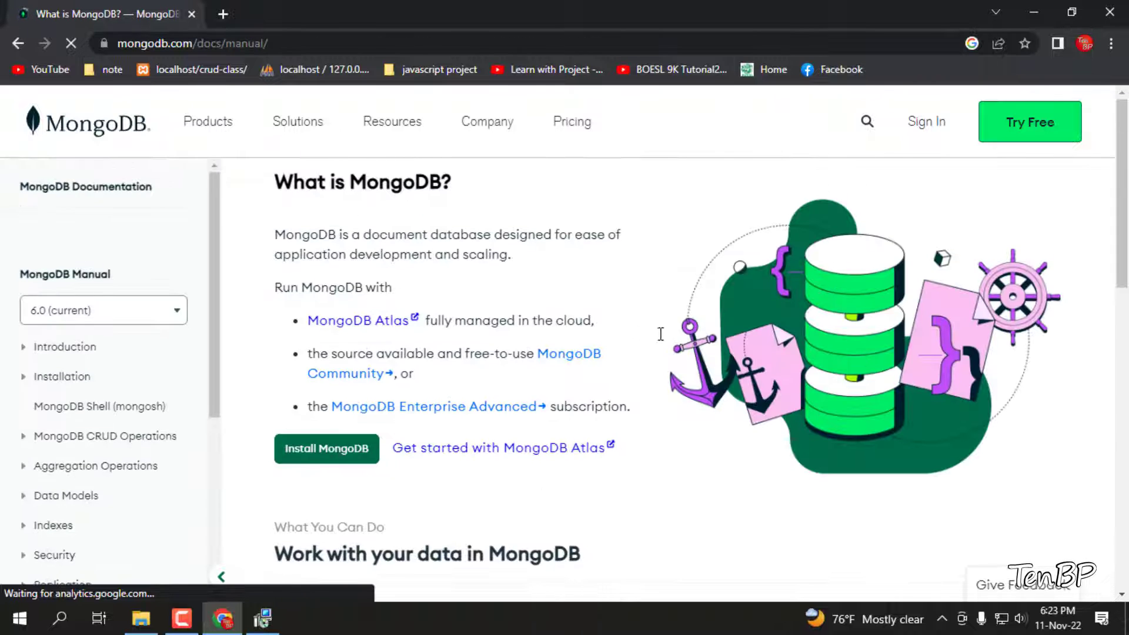
Copy the web address of the MongoDB Manual page.
left_click(294, 43)
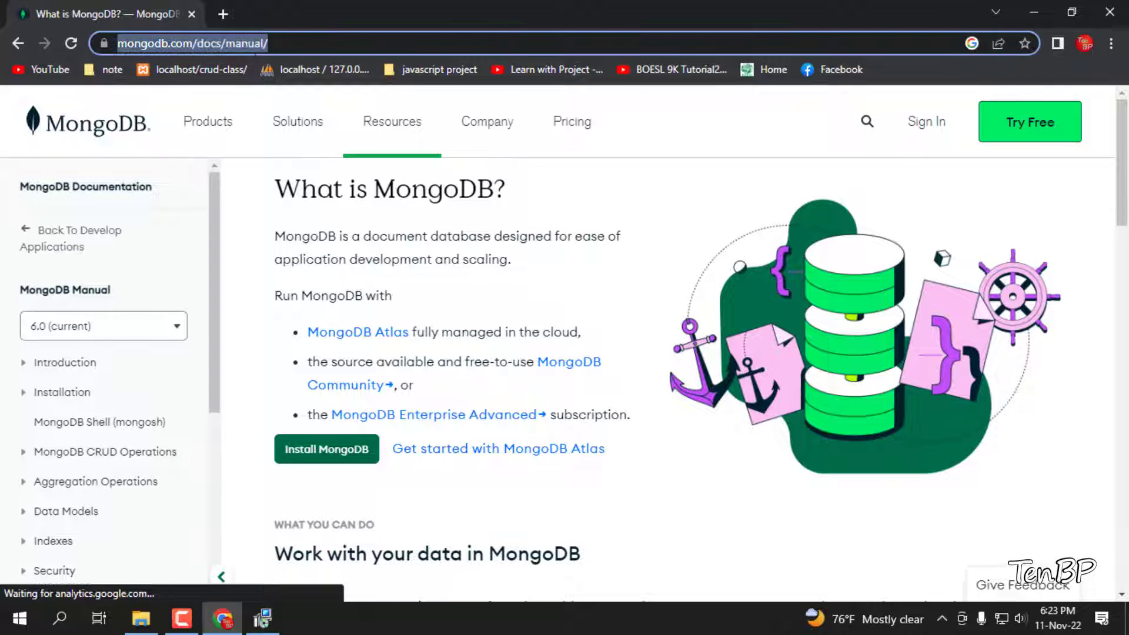
right_click(220, 45)
left_click(263, 161)
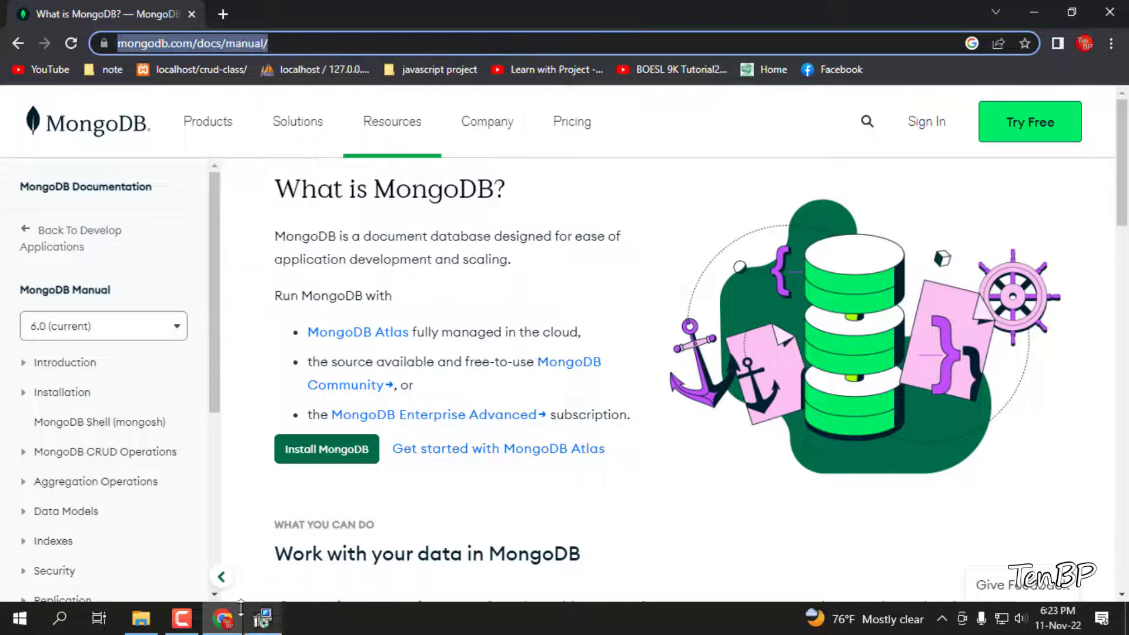
Minimize the browser and open MongoDB Notes.txt from the Mongo DB folder's notes subfolder in Visual Studio Code.
left_click(1035, 10)
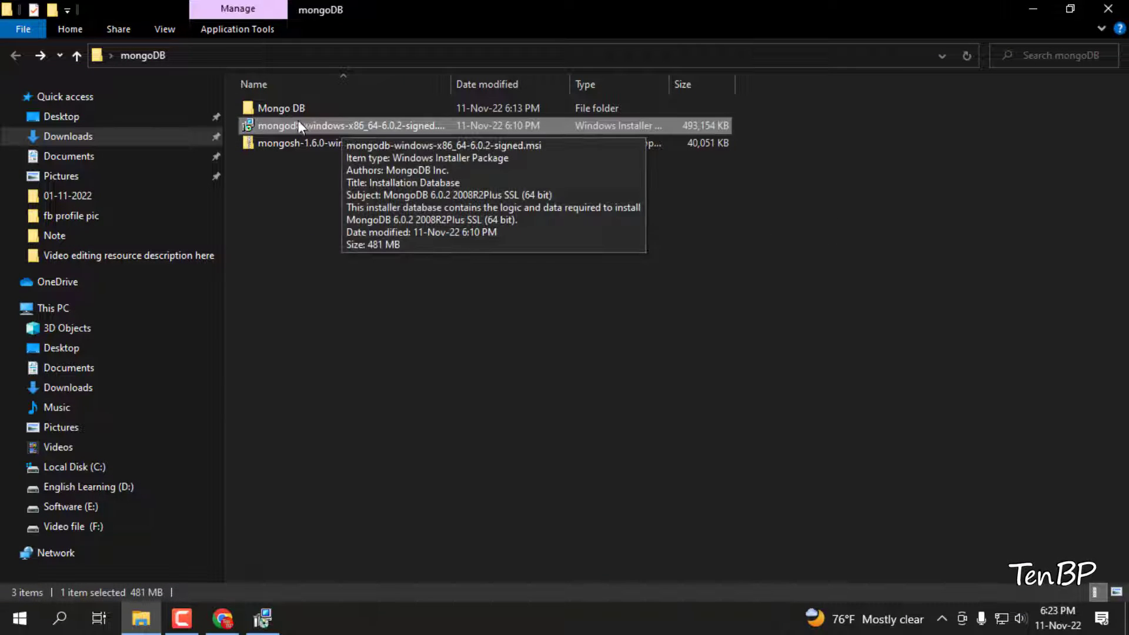
double_click(277, 112)
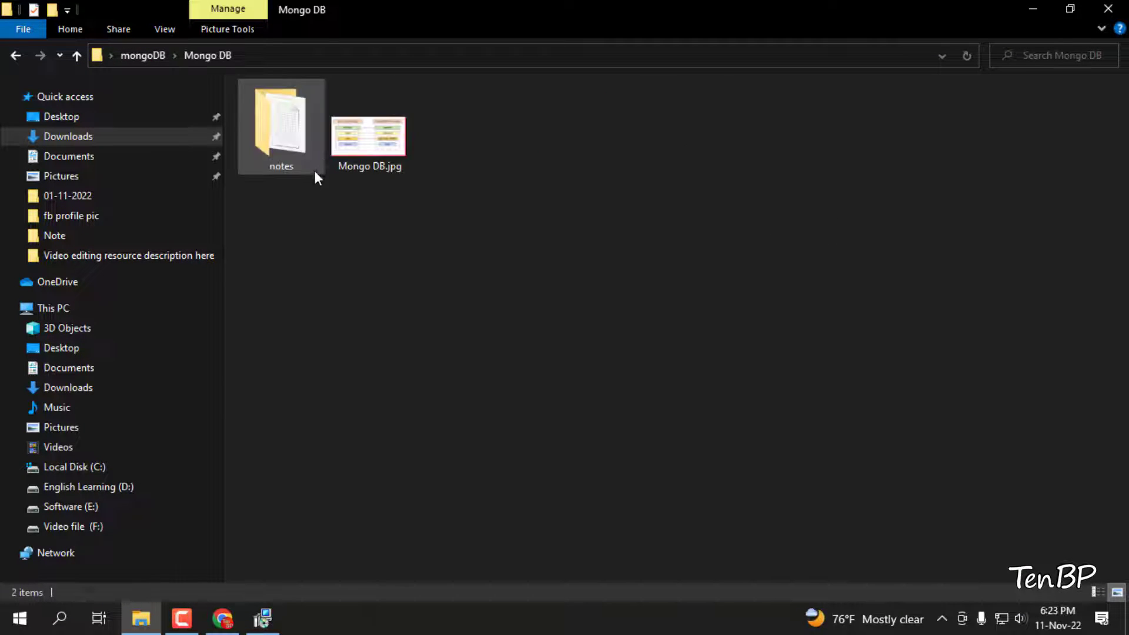
double_click(288, 129)
right_click(281, 126)
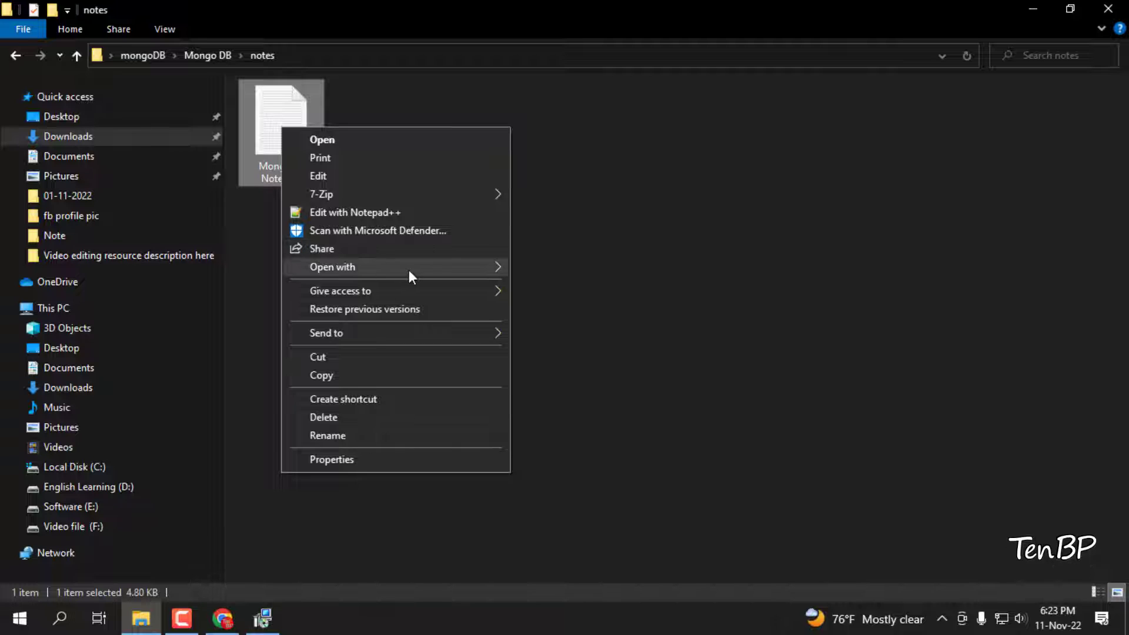
mouse_move(411, 269)
left_click(606, 321)
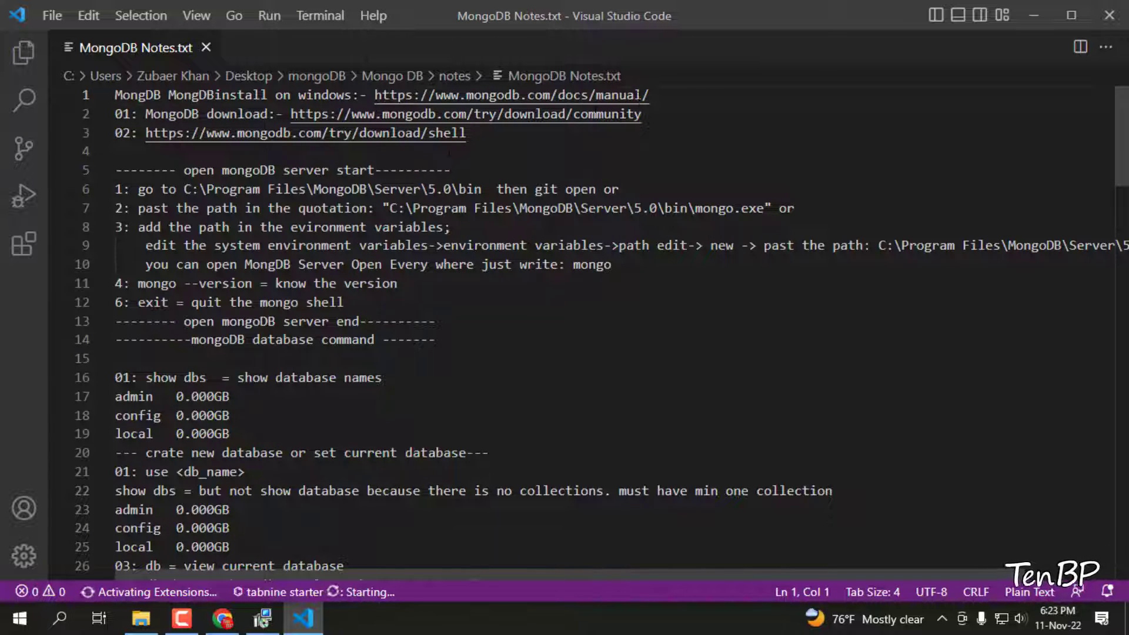
left_click_drag(650, 94, 368, 94)
left_click(420, 95)
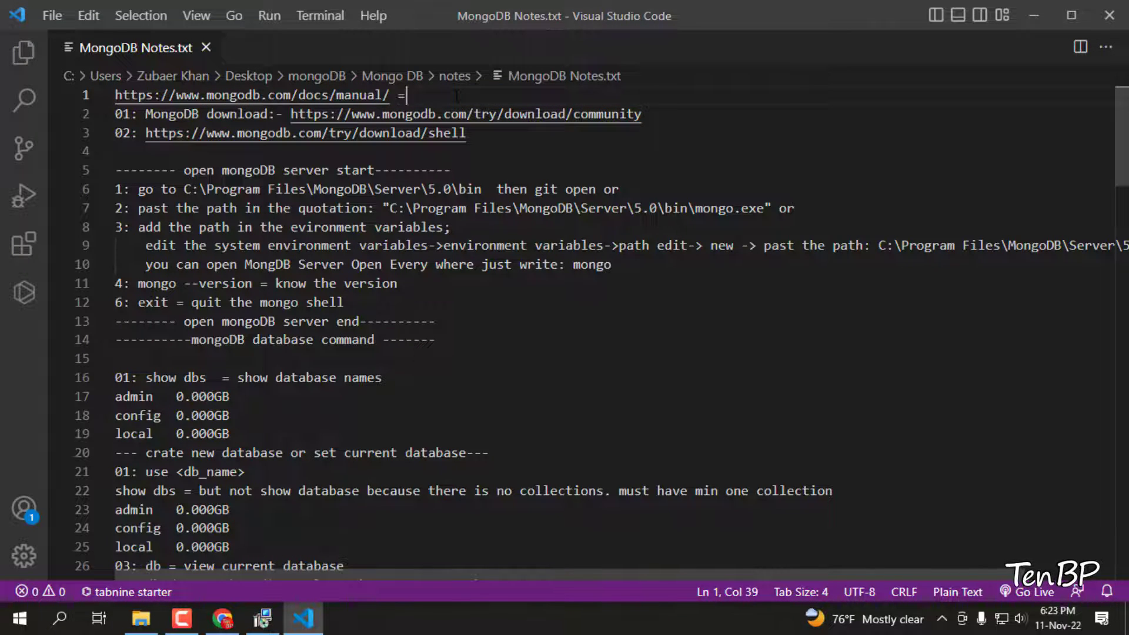
left_click(222, 618)
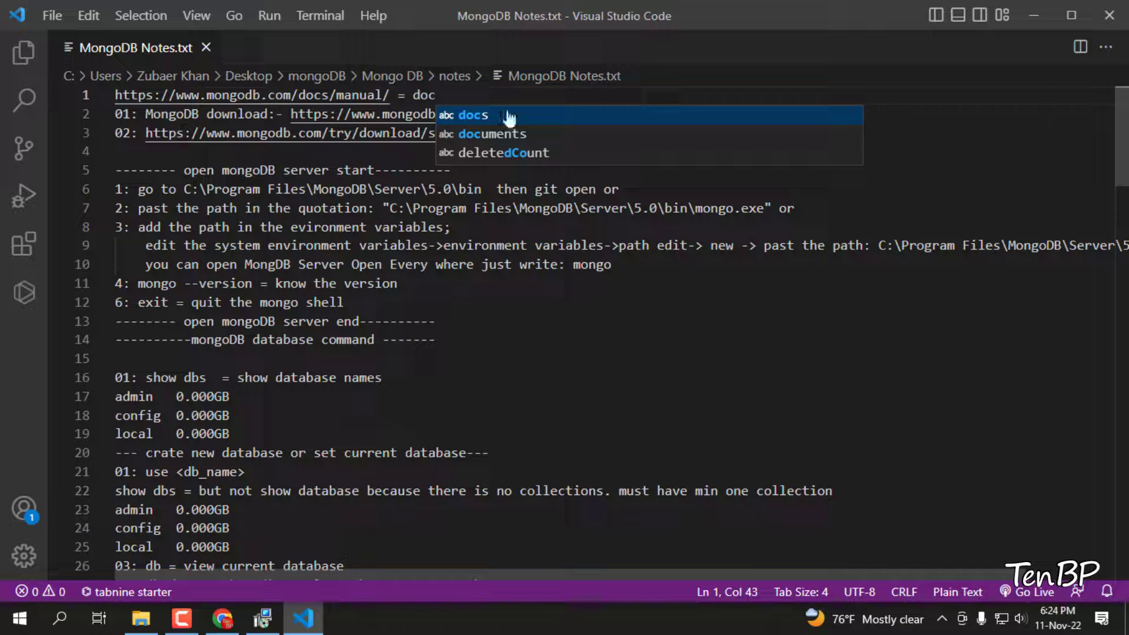
type("umentation")
left_click(1034, 12)
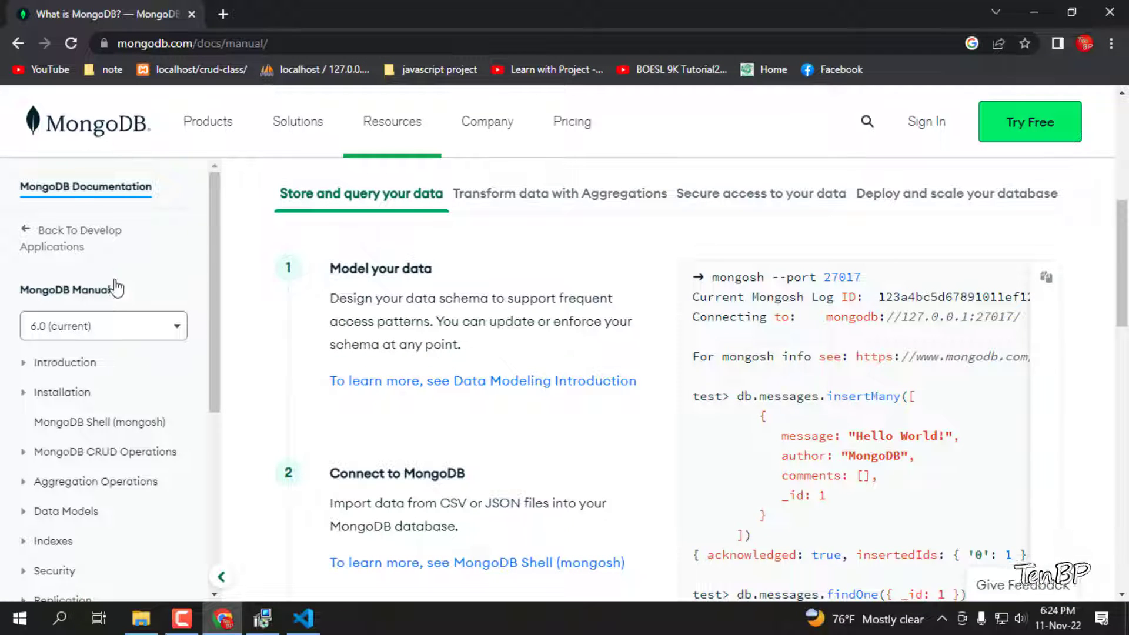
Examine the manual's "Work with your data in MongoDB" section, covering querying, aggregations, deployment and scaling, and secure access.
scroll(505, 306, "down", 3)
scroll(851, 391, "down", 4)
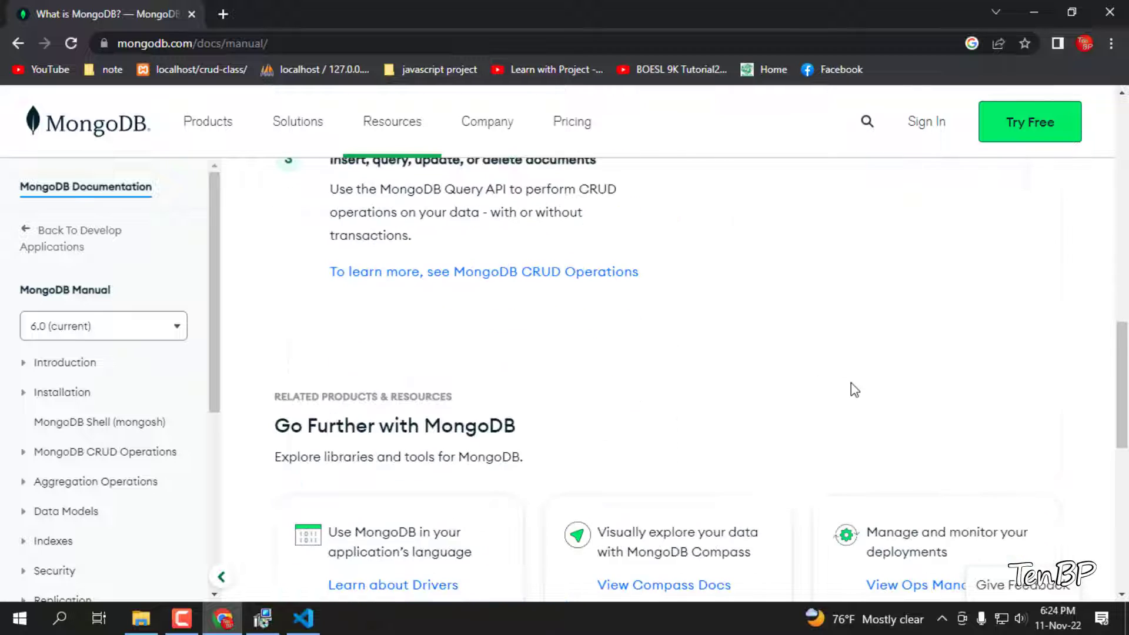
scroll(934, 359, "up", 7)
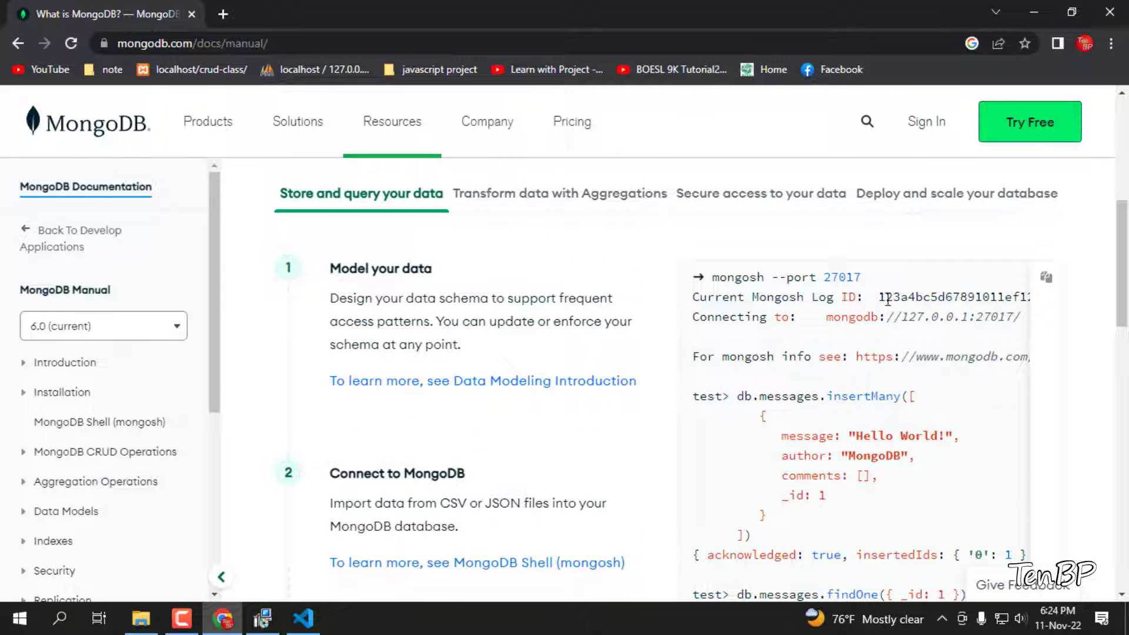
scroll(849, 429, "down", 3)
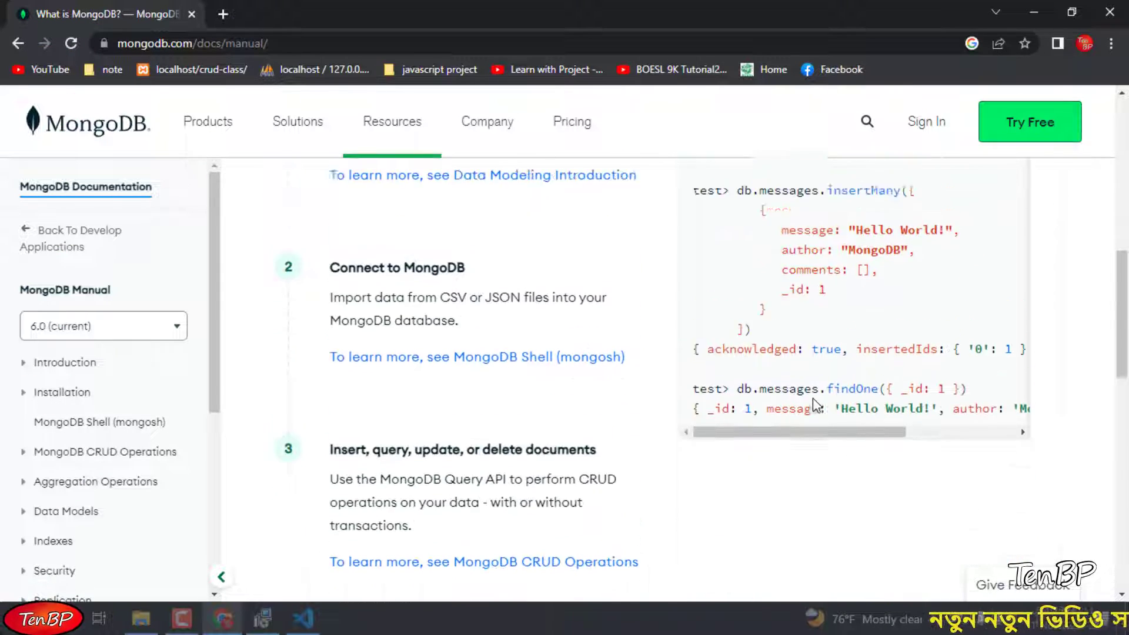
scroll(816, 405, "up", 3)
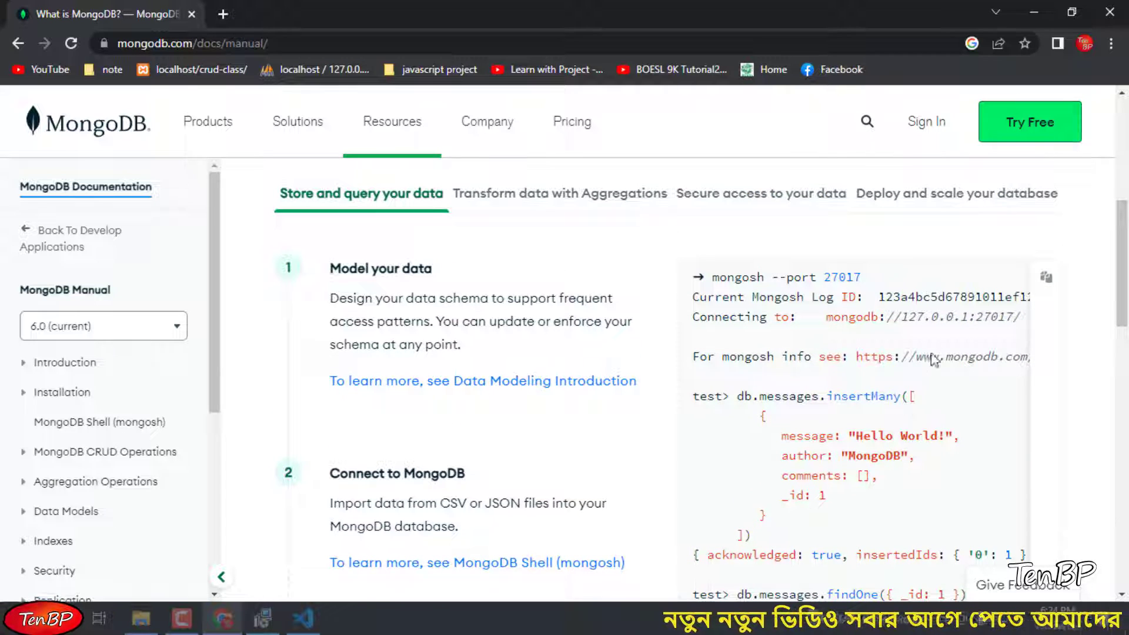
scroll(716, 300, "up", 2)
left_click(532, 274)
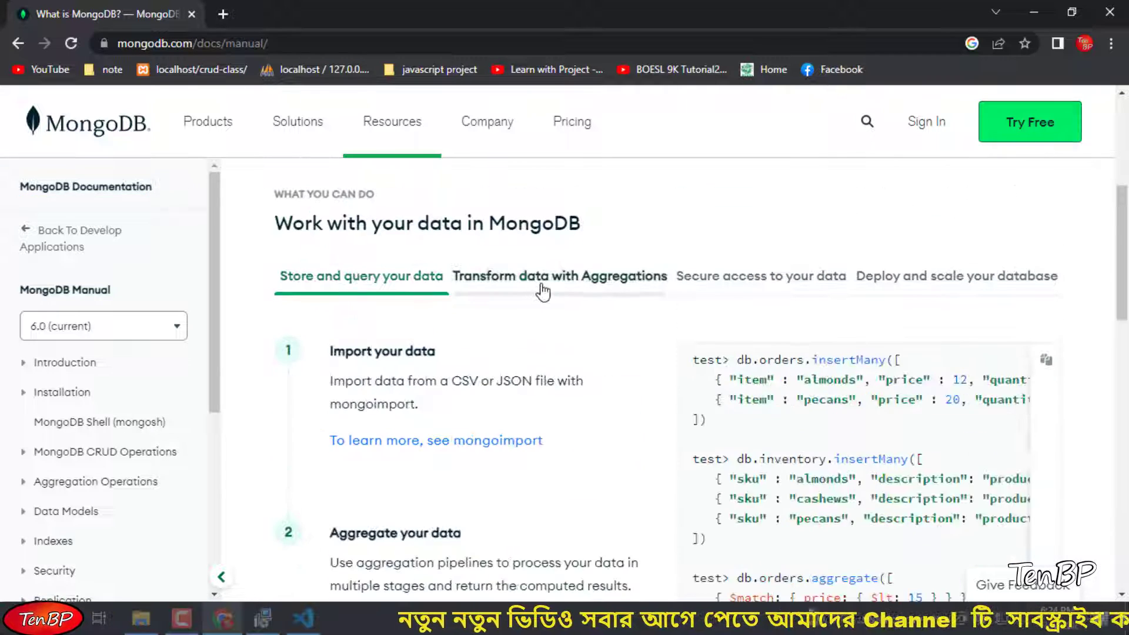
scroll(929, 439, "down", 1)
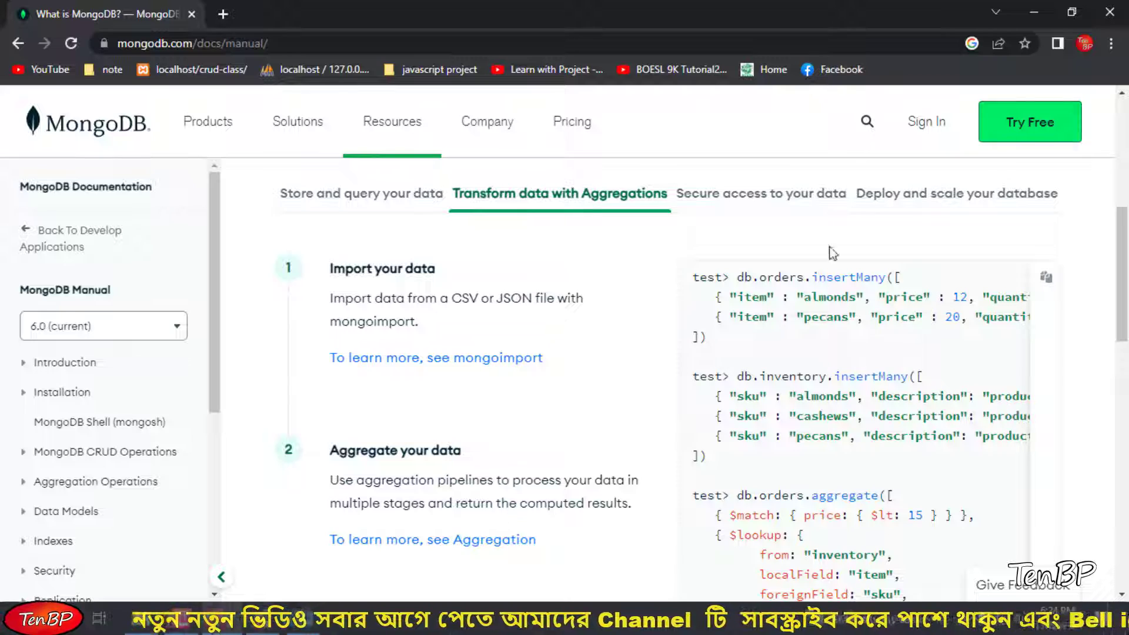
left_click(801, 206)
left_click(960, 195)
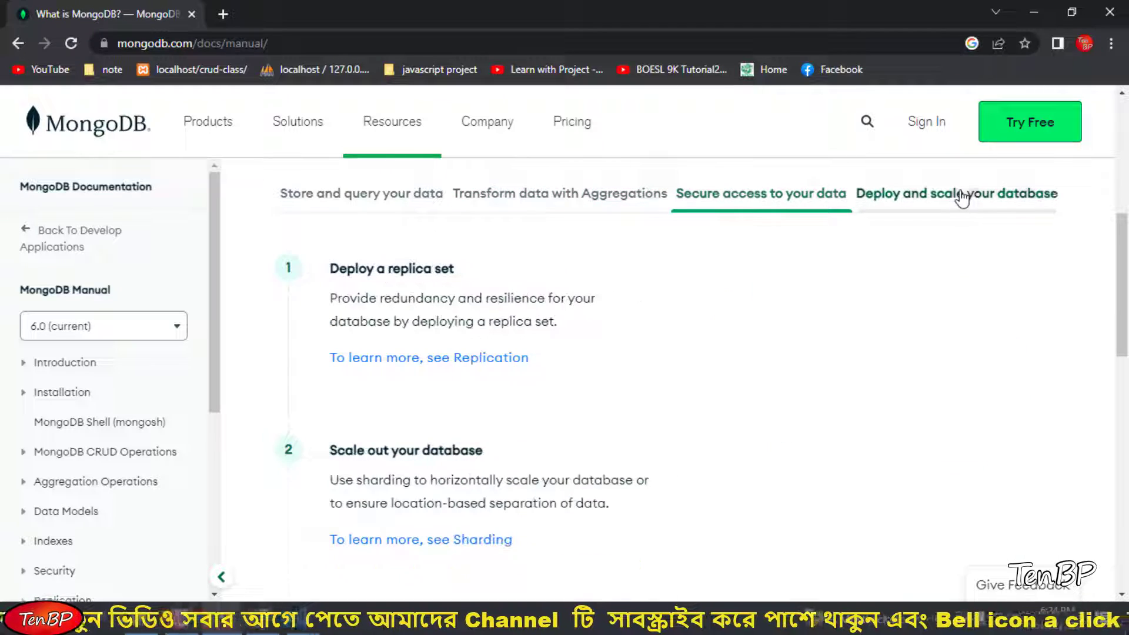
left_click(773, 206)
scroll(840, 412, "down", 5)
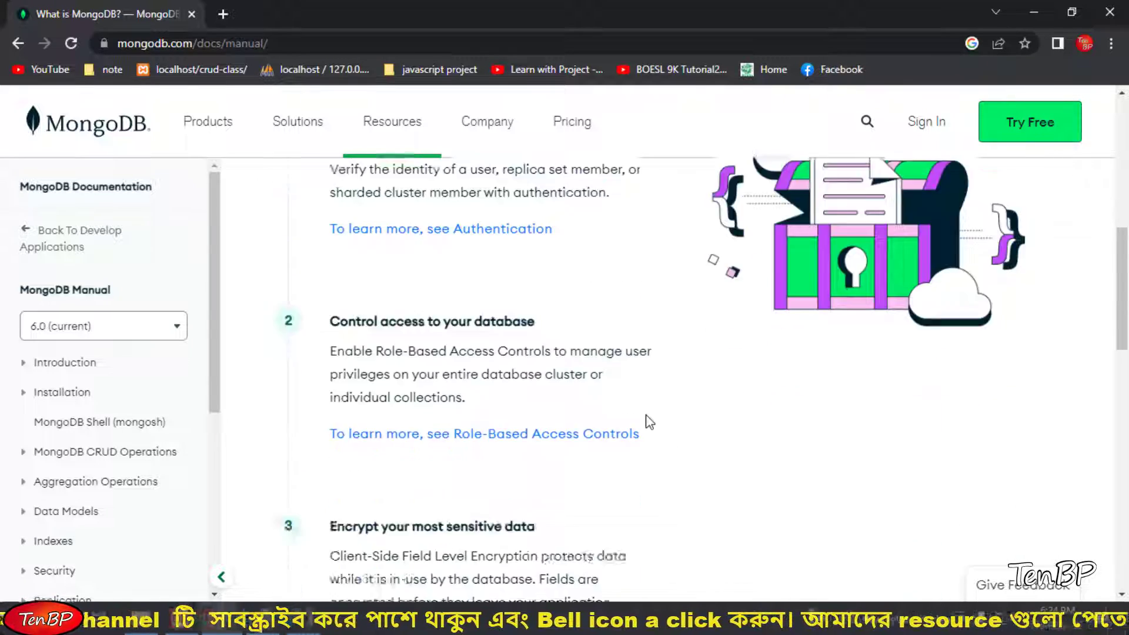
scroll(715, 406, "up", 6)
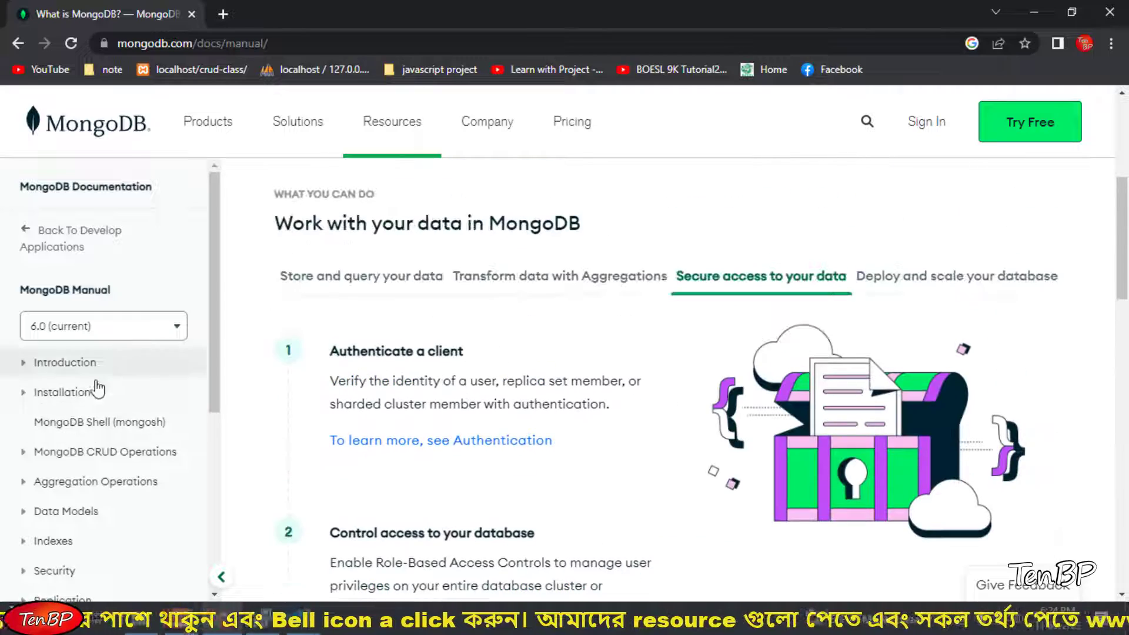
Open the manual's Introduction page and read the Document Database section with its field and value example.
left_click(52, 362)
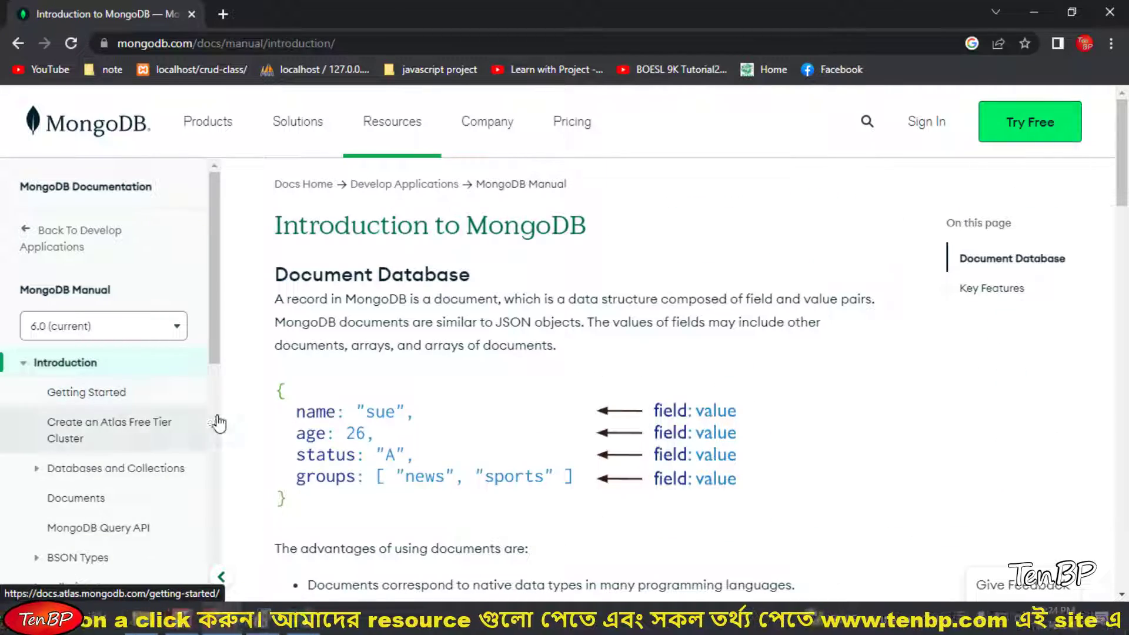
scroll(535, 441, "down", 3)
scroll(458, 345, "up", 3)
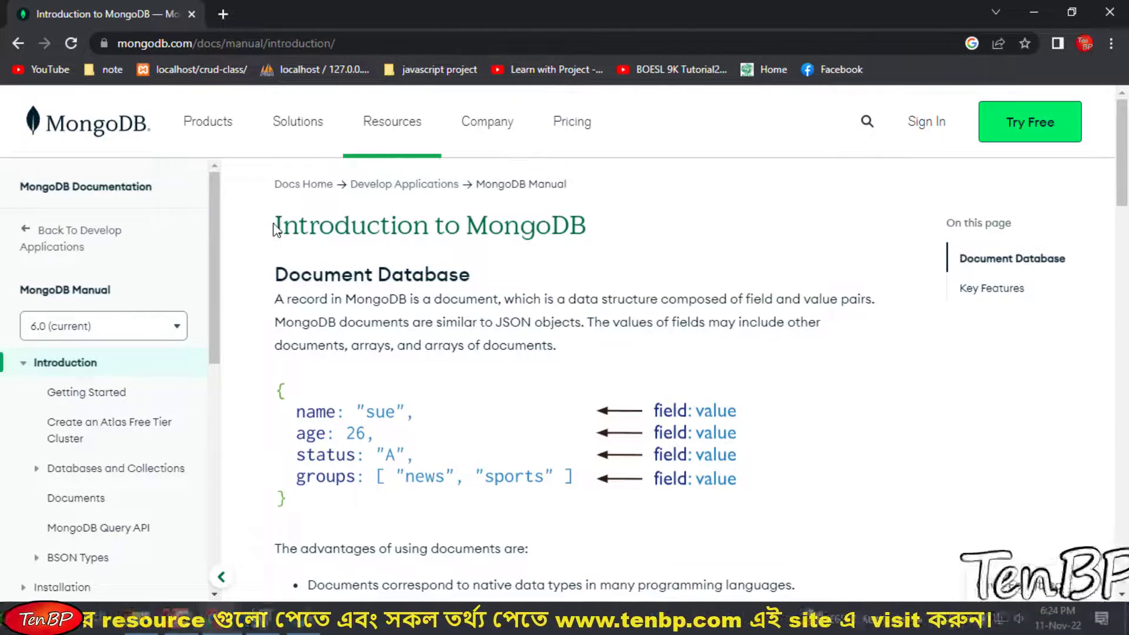
left_click_drag(274, 228, 582, 227)
left_click(718, 225)
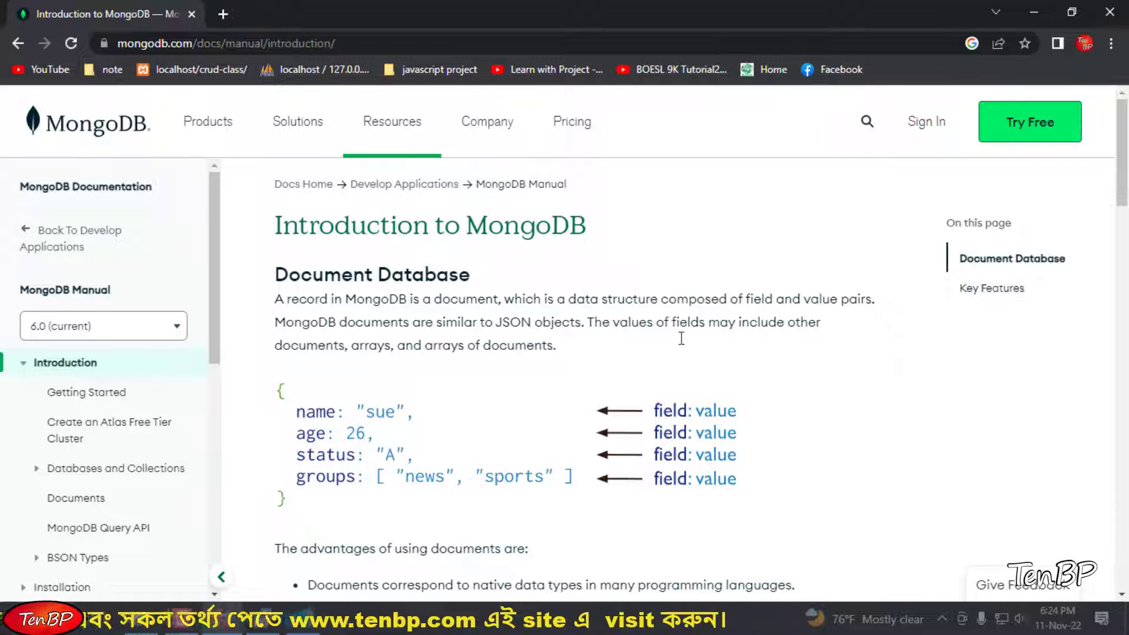
scroll(588, 447, "down", 3)
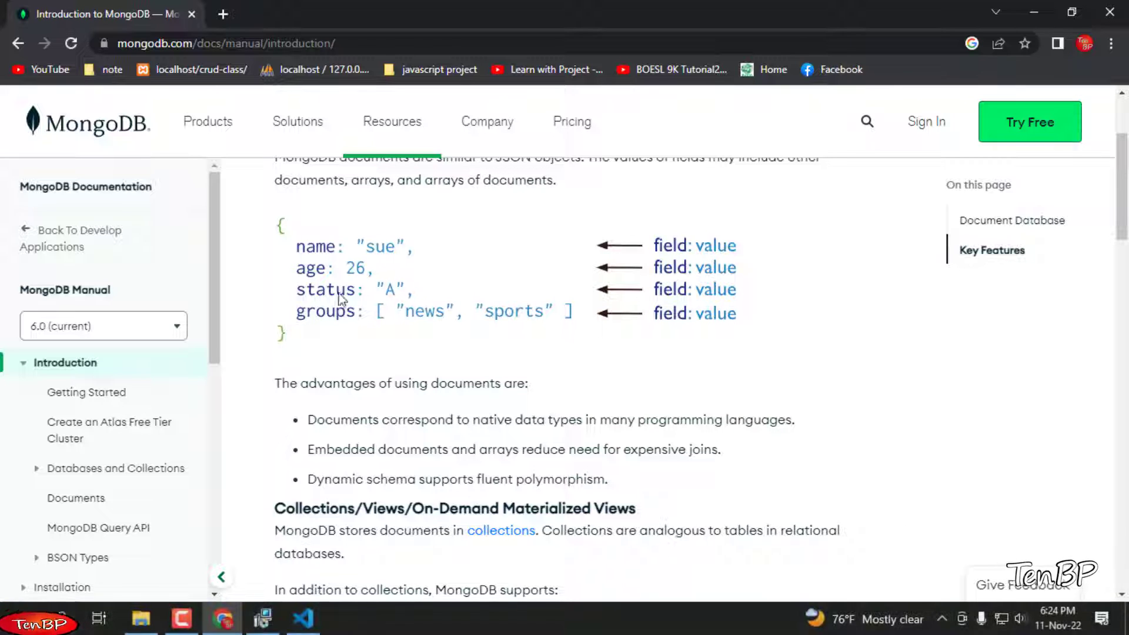
Read the rest of the manual's Introduction page, including Collections/Views and Key Features, and look through the Getting Started page.
scroll(579, 376, "down", 4)
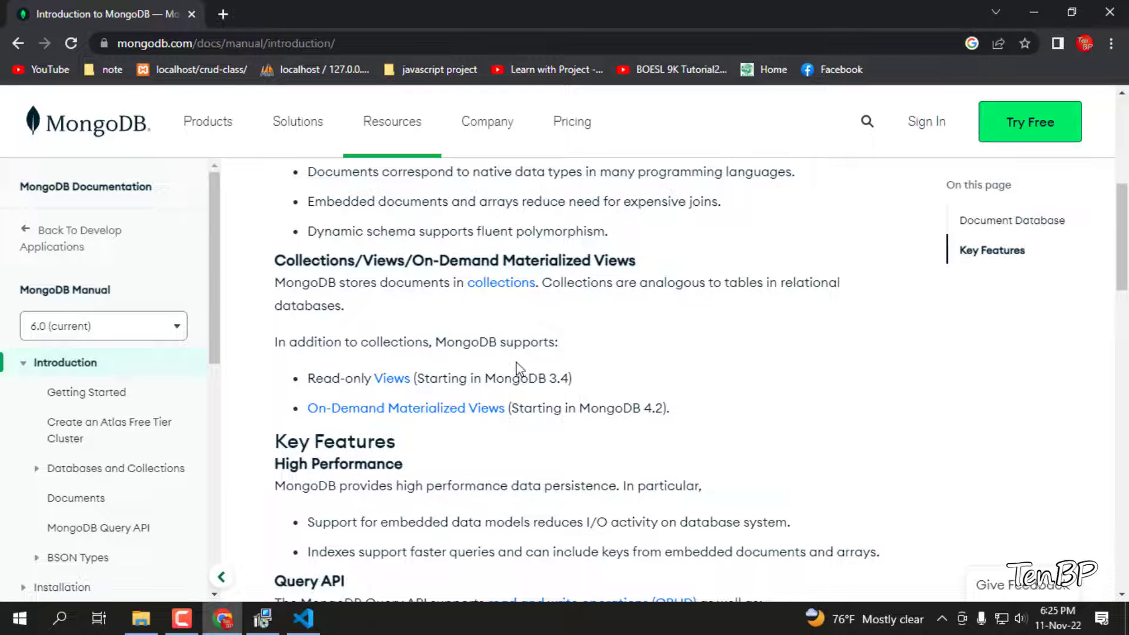
scroll(518, 368, "down", 15)
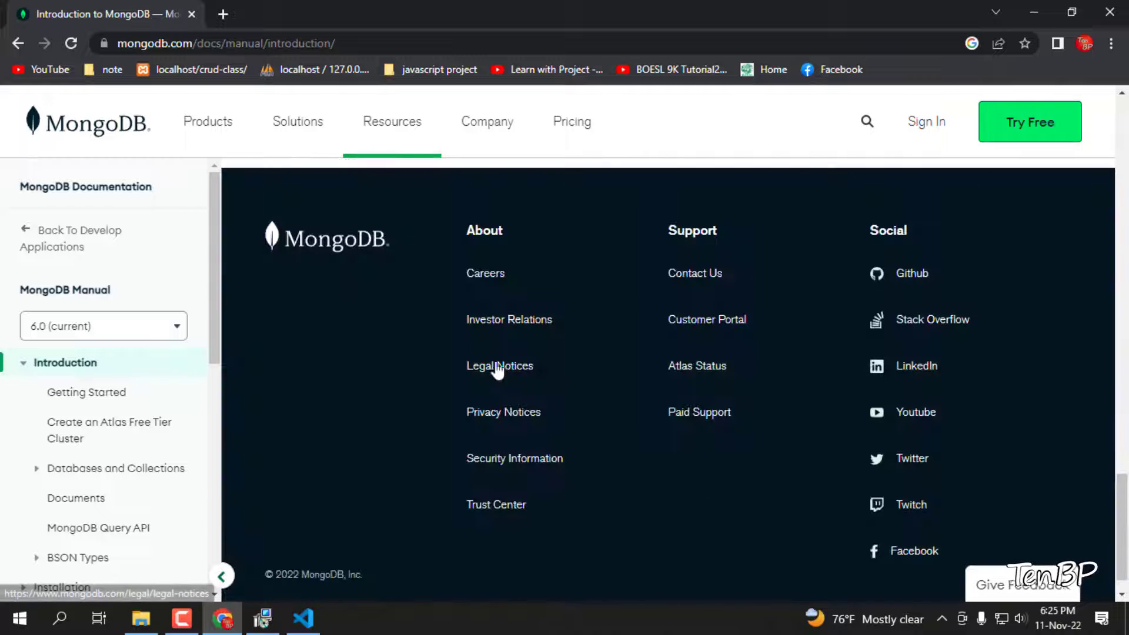
left_click(92, 392)
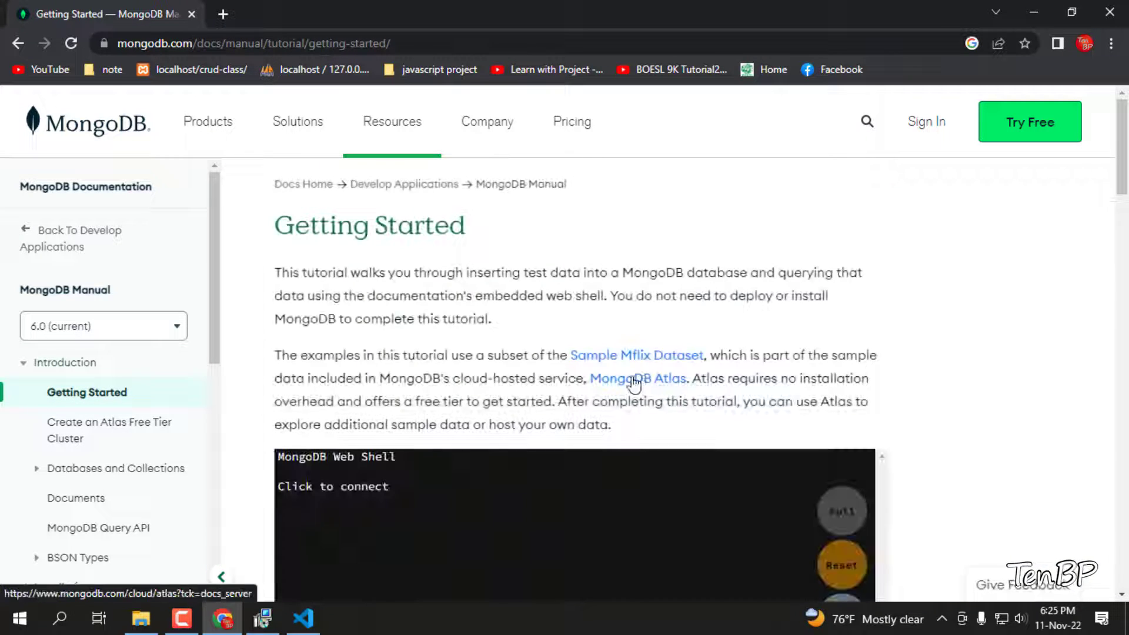
scroll(634, 383, "down", 20)
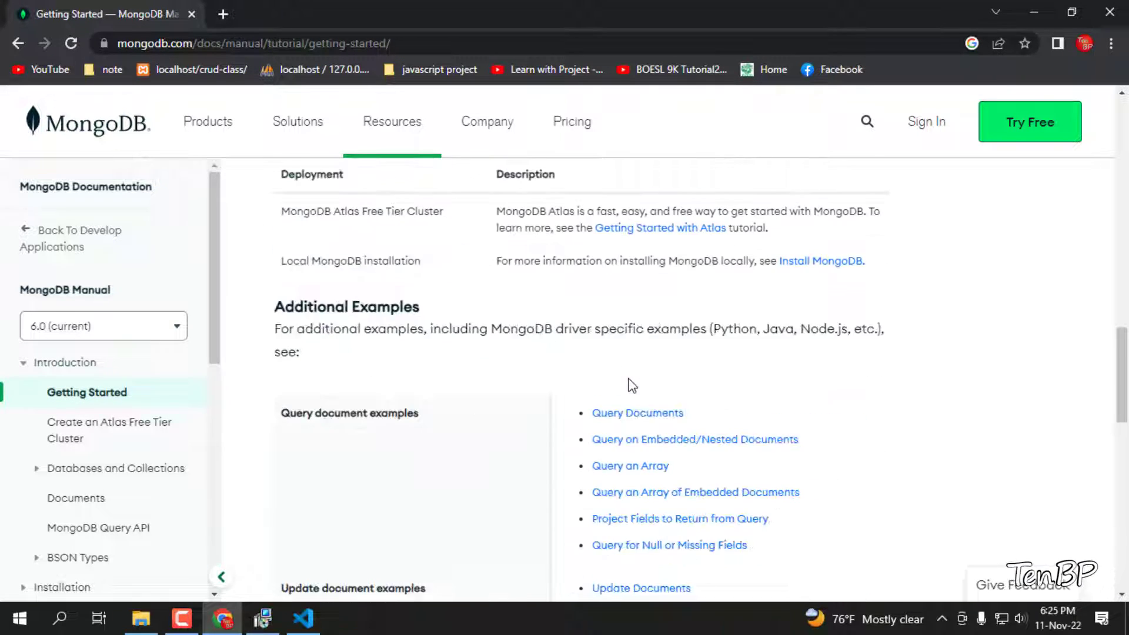
scroll(631, 385, "down", 5)
scroll(643, 448, "down", 4)
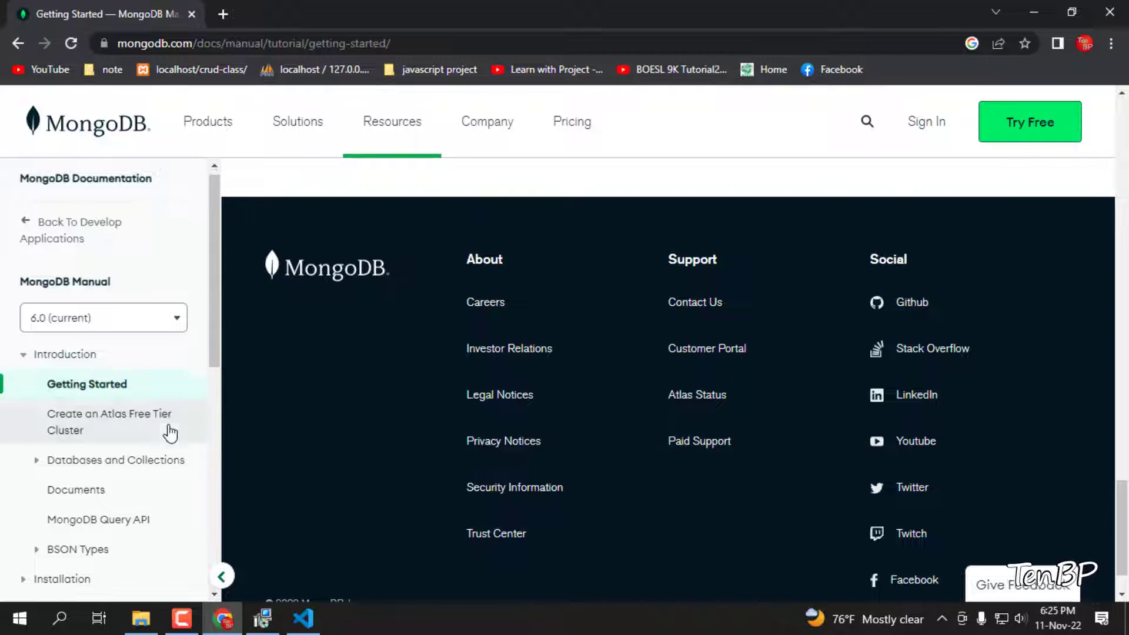
Open the manual's BSON Types page and examine the table of types, numbers and aliases.
scroll(168, 430, "down", 4)
left_click(74, 339)
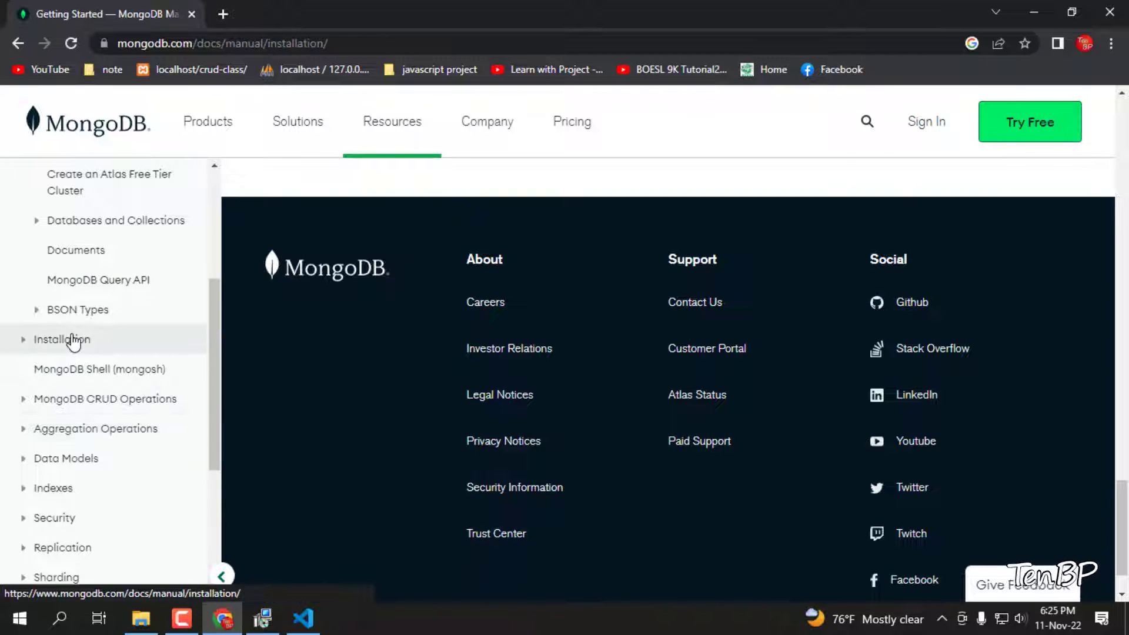
left_click(65, 307)
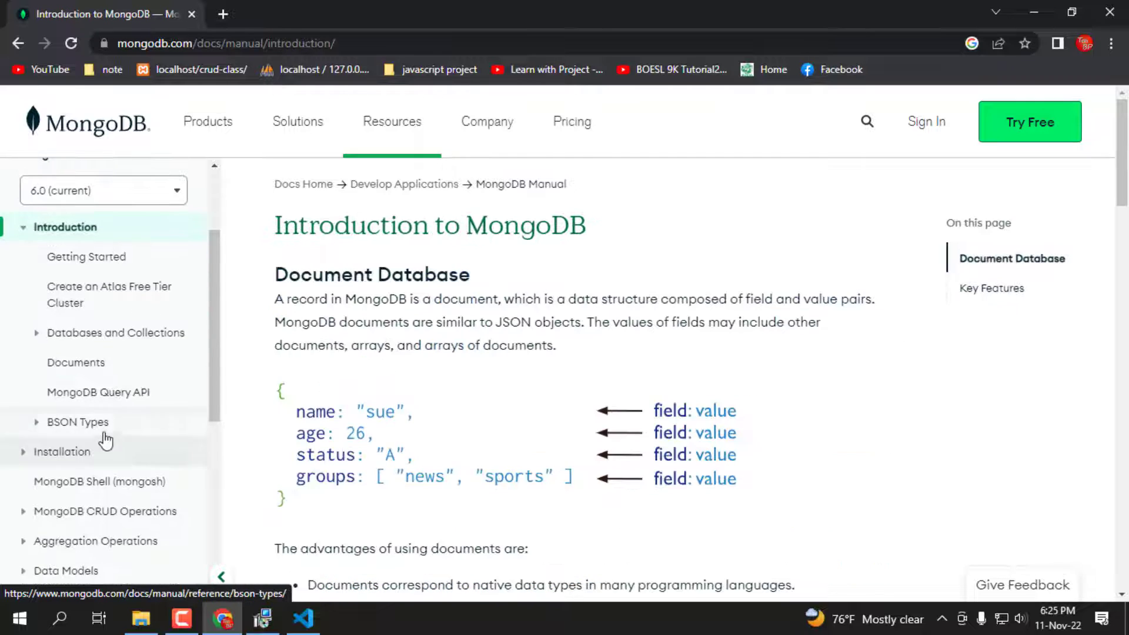
left_click(104, 434)
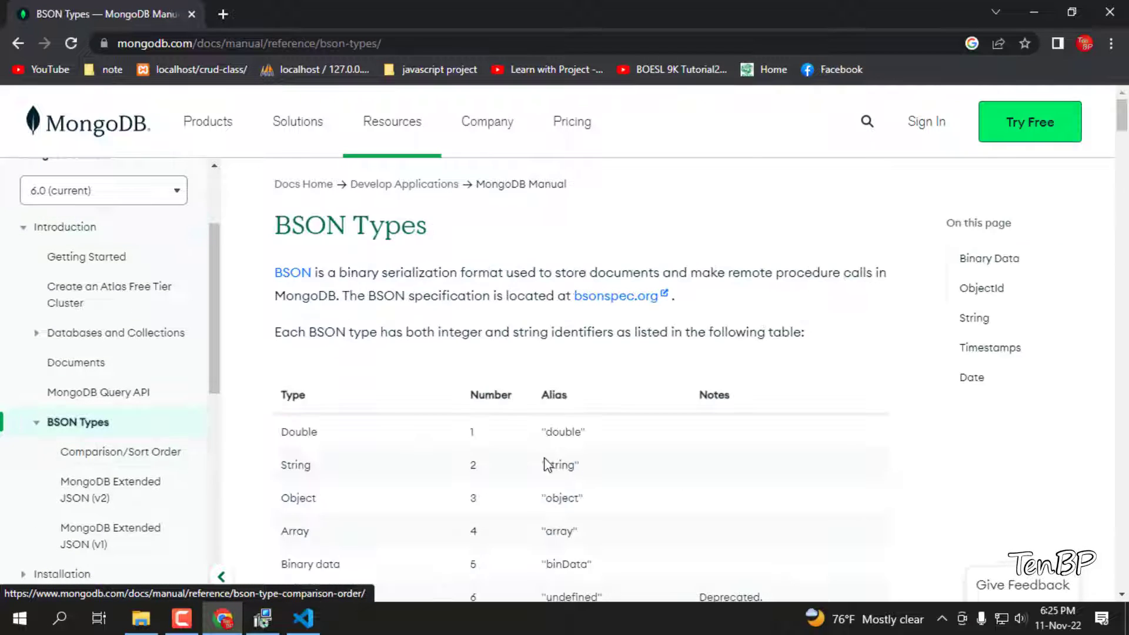
scroll(547, 465, "down", 3)
scroll(536, 327, "up", 3)
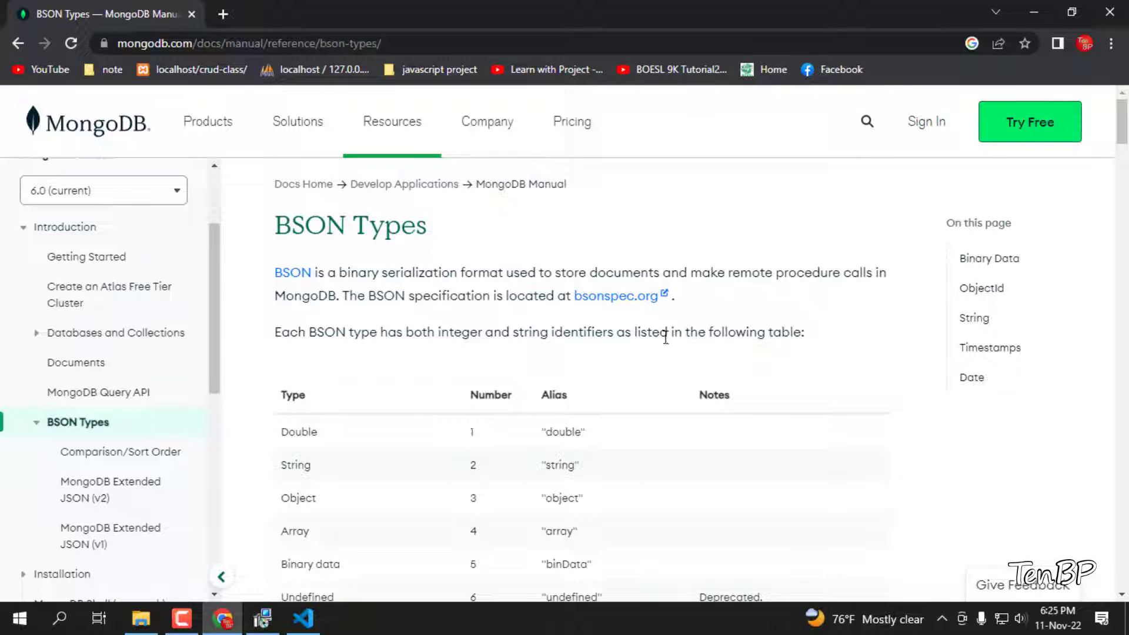
scroll(588, 412, "down", 5)
scroll(564, 400, "up", 3)
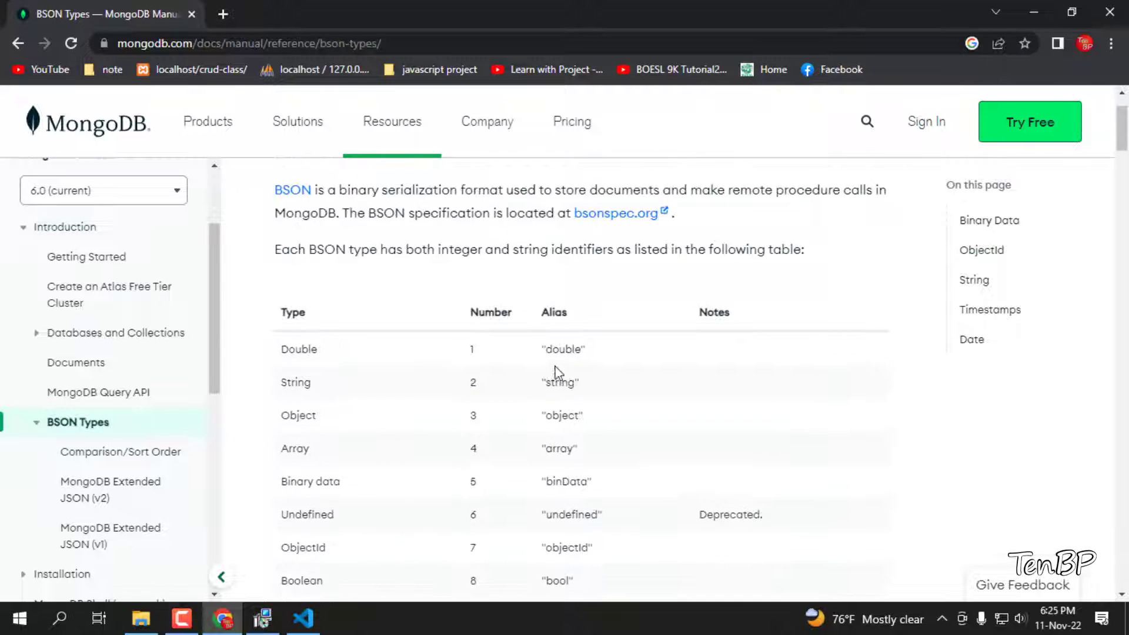
left_click_drag(548, 361, 617, 538)
scroll(668, 491, "down", 8)
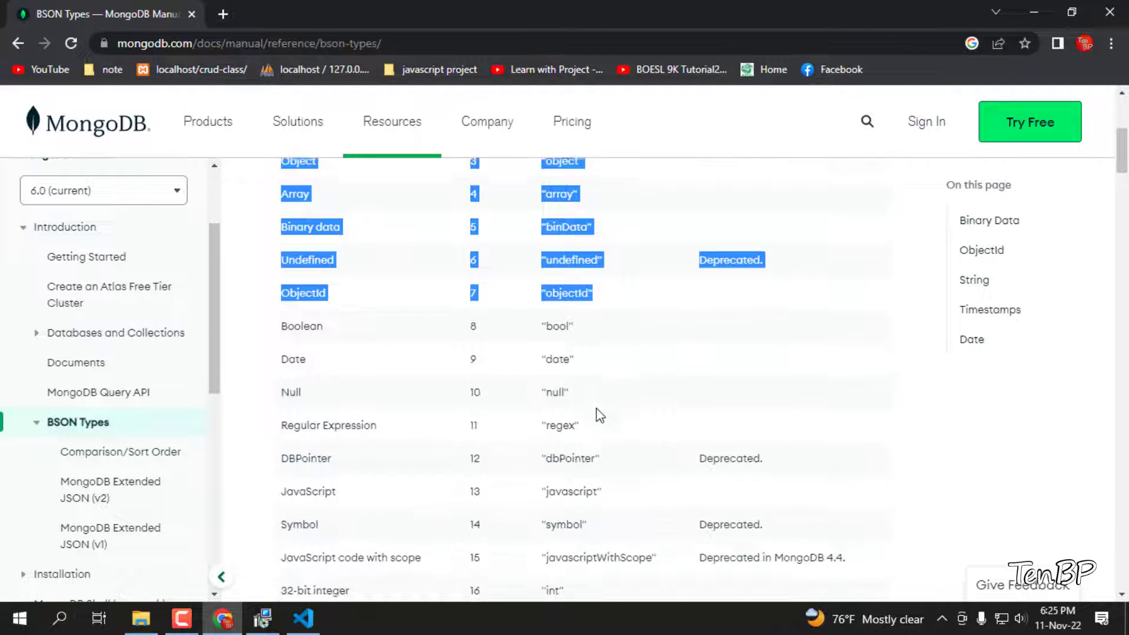
Look through the BSON Types page's sections on Binary Data, ObjectId, String and Timestamps.
scroll(611, 353, "down", 4)
scroll(624, 257, "down", 20)
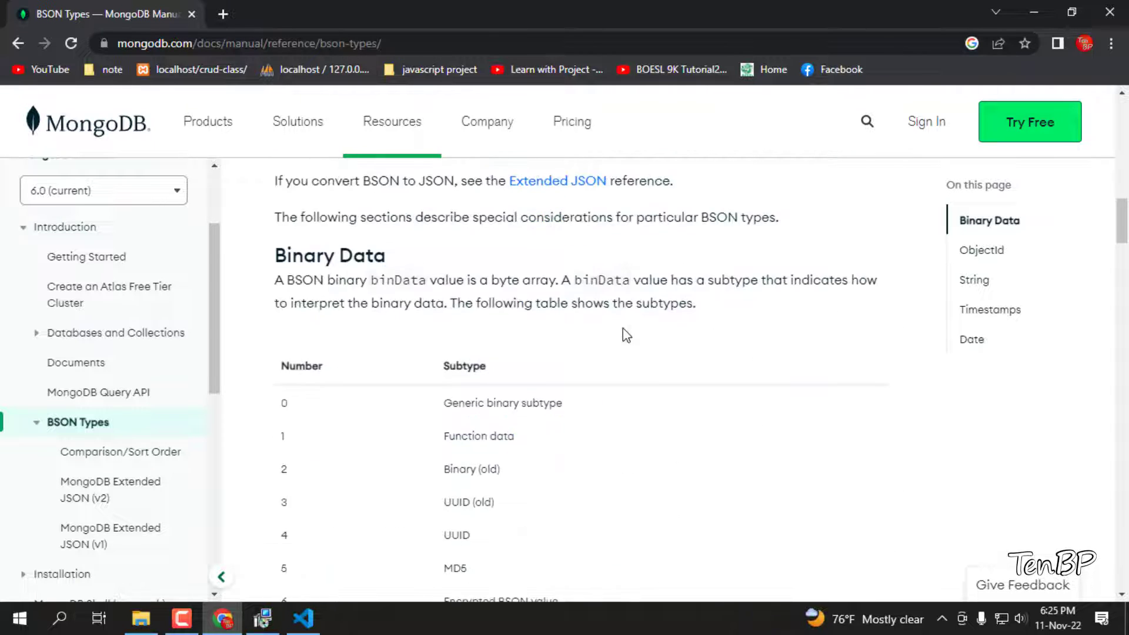
scroll(652, 398, "down", 6)
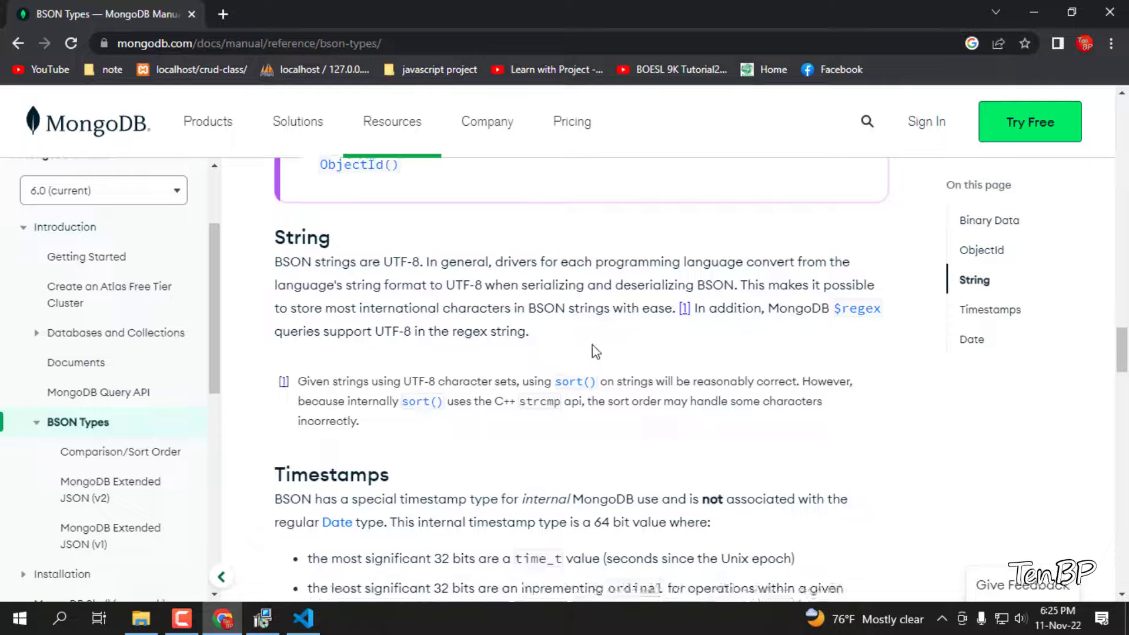
scroll(192, 393, "down", 5)
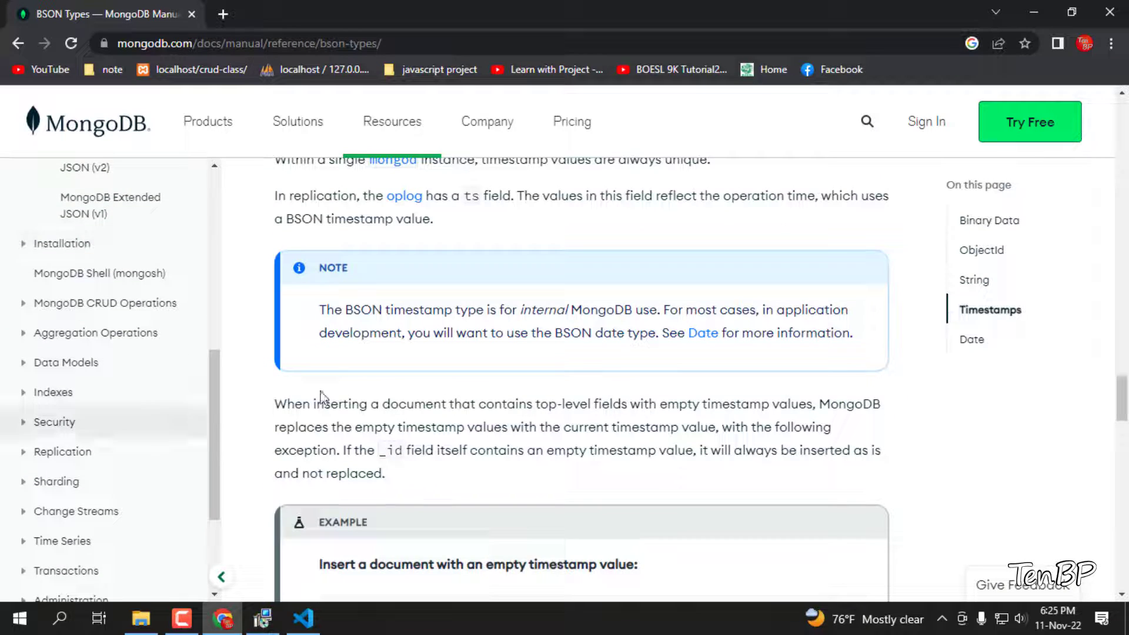
Open the manual's Installation page and review the Community and Enterprise installation tutorials listed by platform.
left_click(66, 248)
scroll(594, 381, "down", 7)
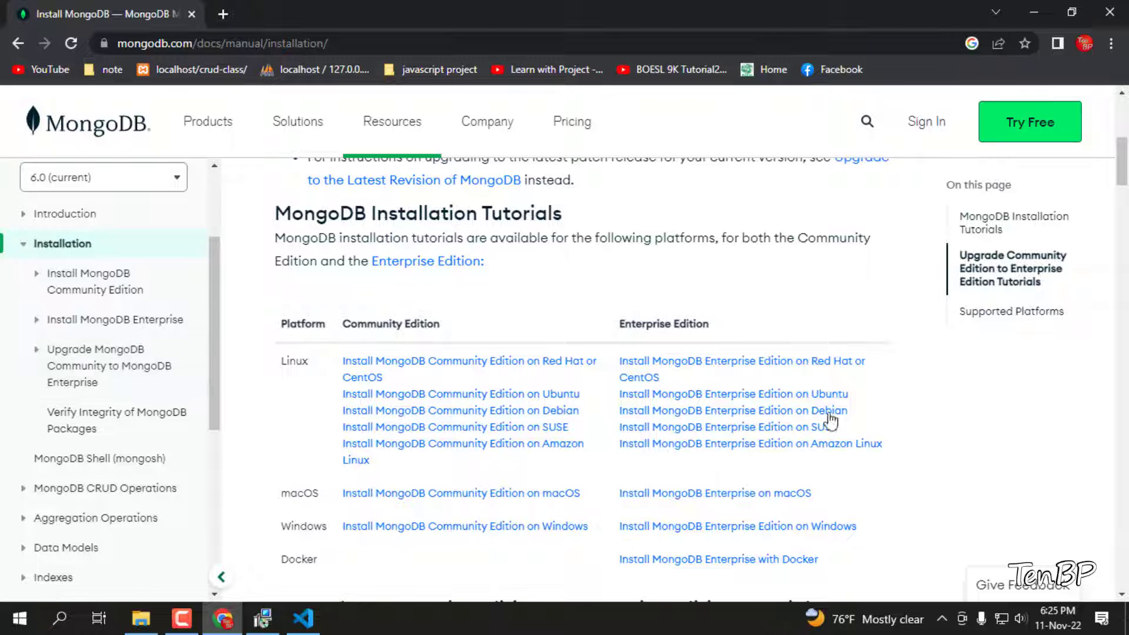
scroll(828, 465, "down", 3)
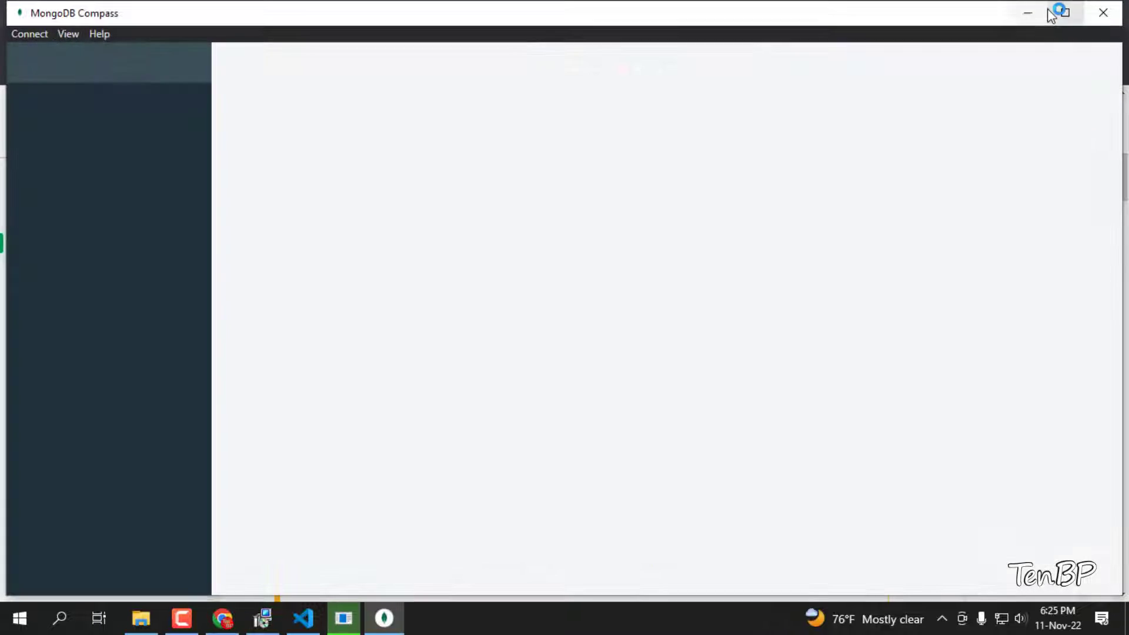
Bring the MongoDB 6.0.2 setup wizard to the front and finish it, leaving the MongoDB Compass welcome tour open.
left_click(273, 630)
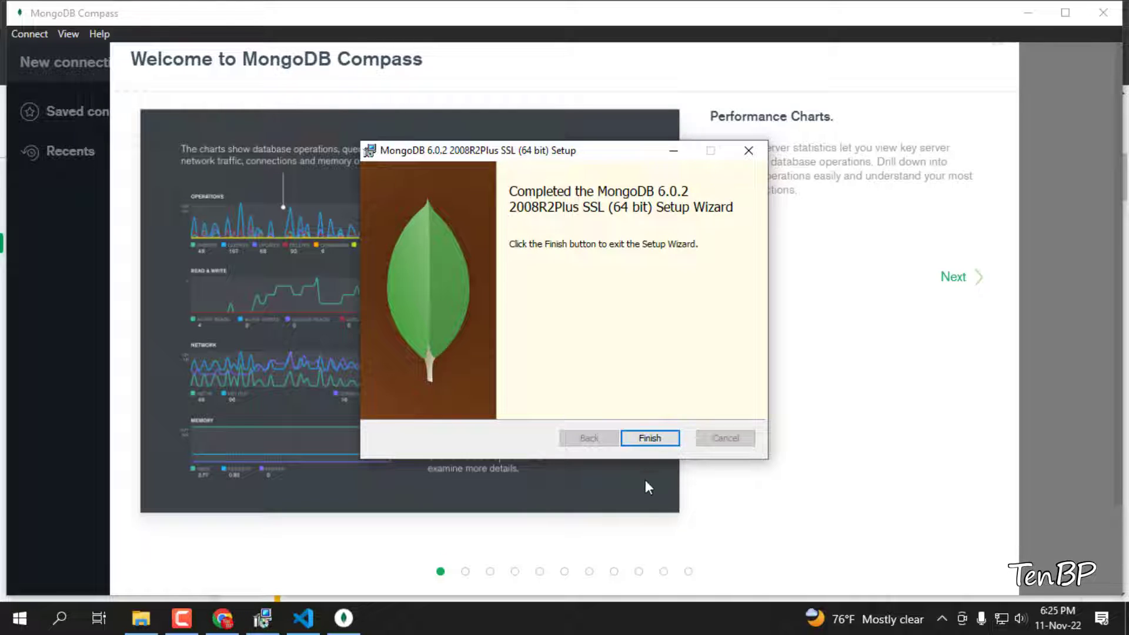
left_click(650, 439)
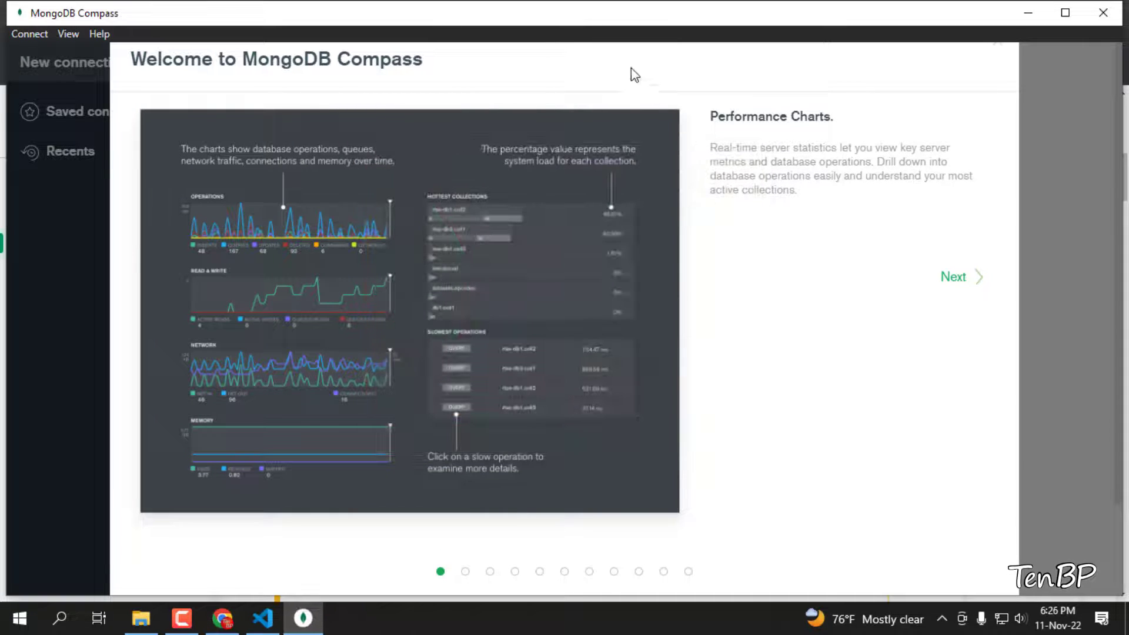
key("ctrl+a")
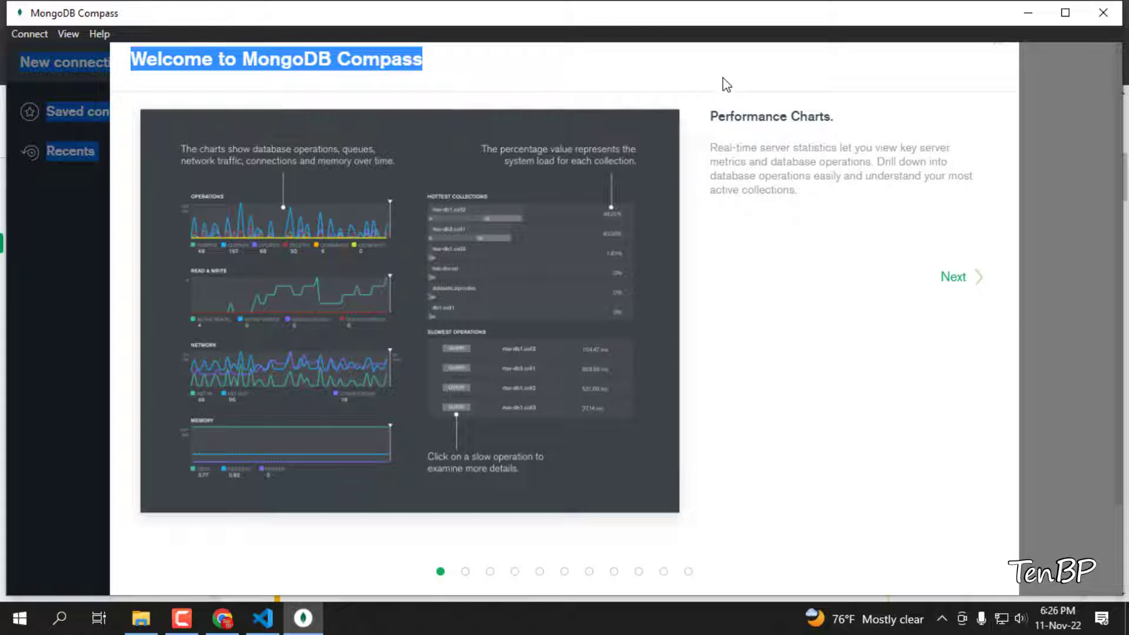
left_click(692, 87)
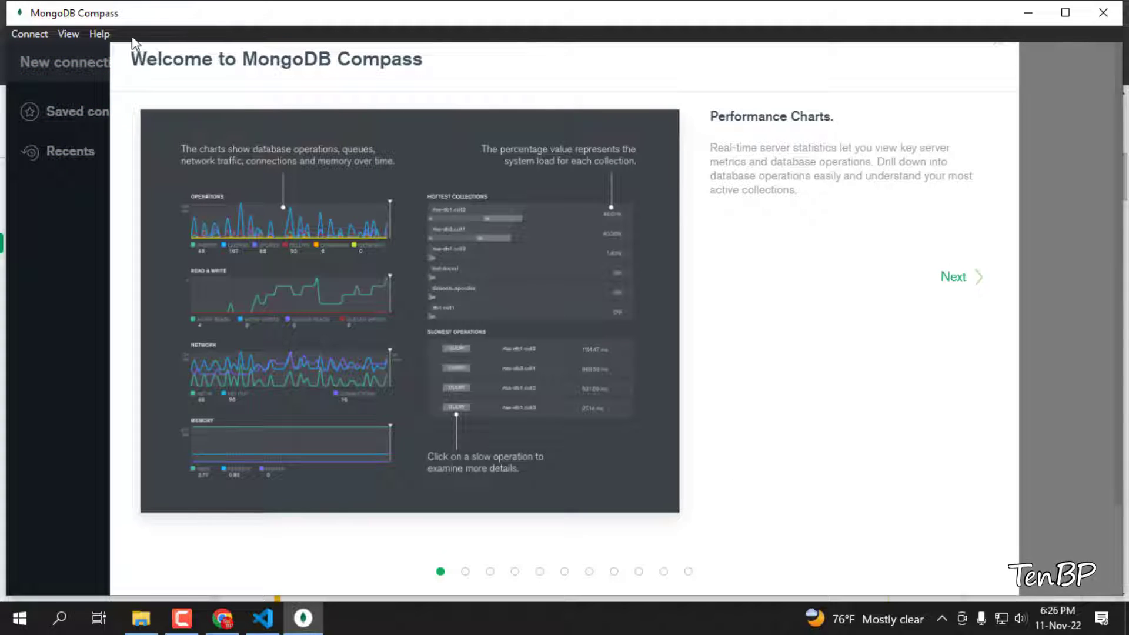
Page through the MongoDB Compass welcome tour from Performance Charts to the final Query History page.
left_click(973, 287)
left_click(964, 282)
left_click(953, 280)
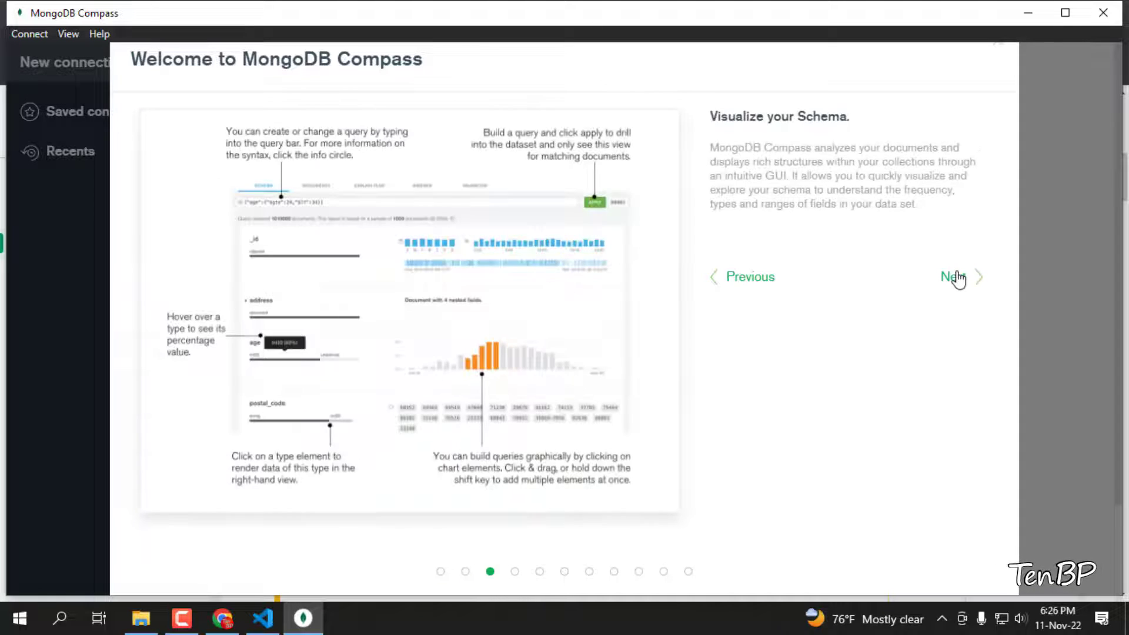
left_click(956, 278)
left_click(957, 279)
left_click(957, 280)
left_click(958, 279)
left_click(957, 279)
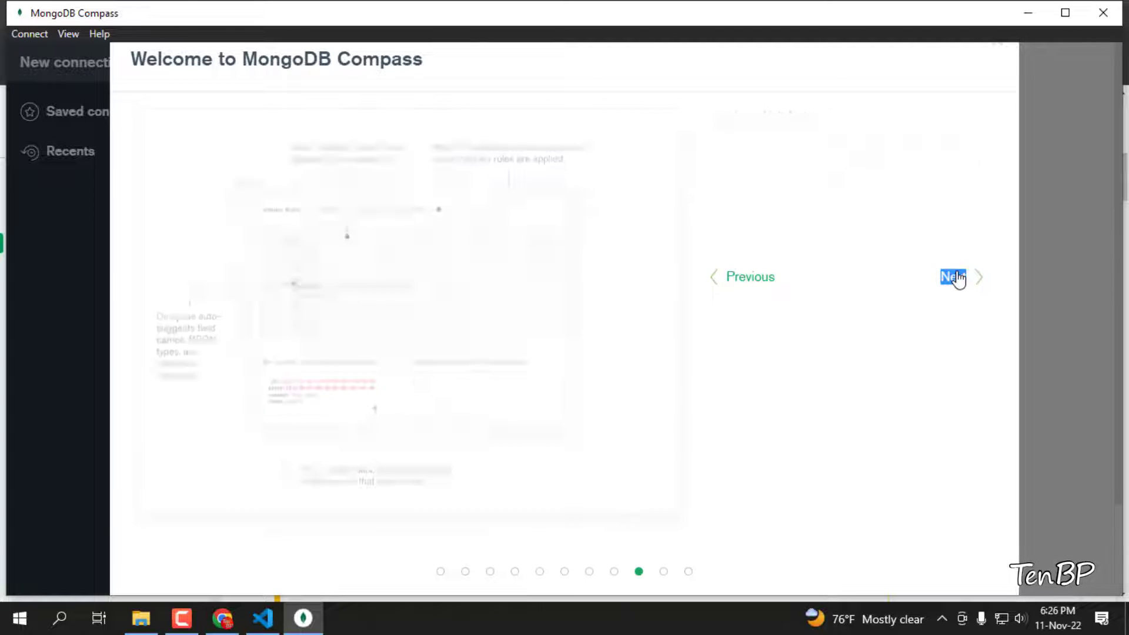
left_click(957, 279)
left_click(957, 279)
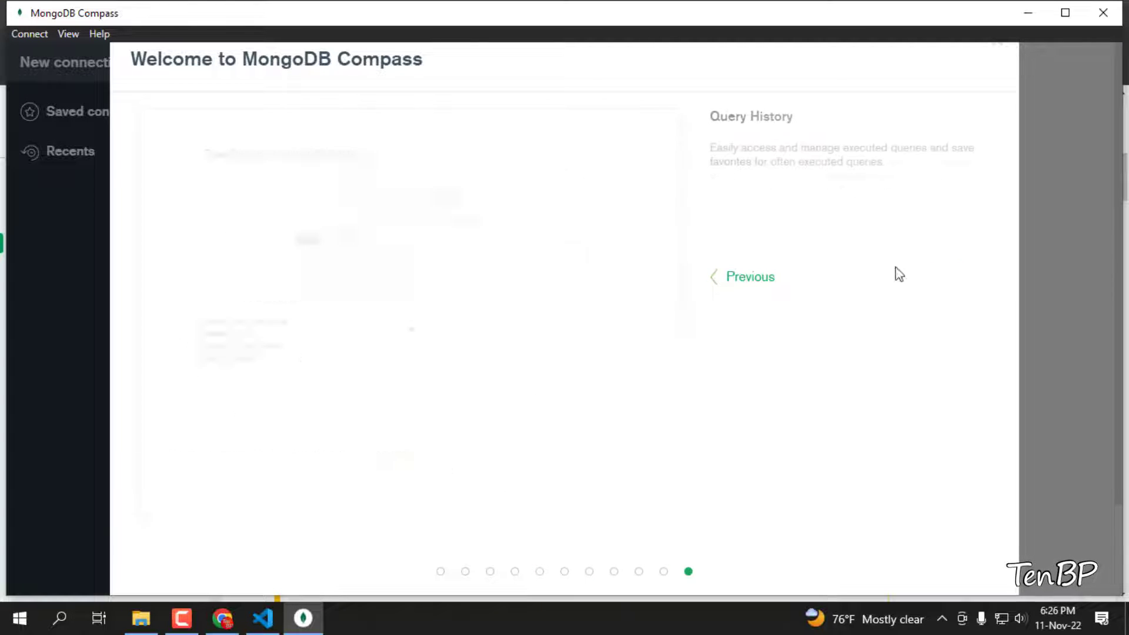
Go back through the welcome tour to Index Management and review the pages again up to Query History.
left_click(727, 279)
left_click(727, 280)
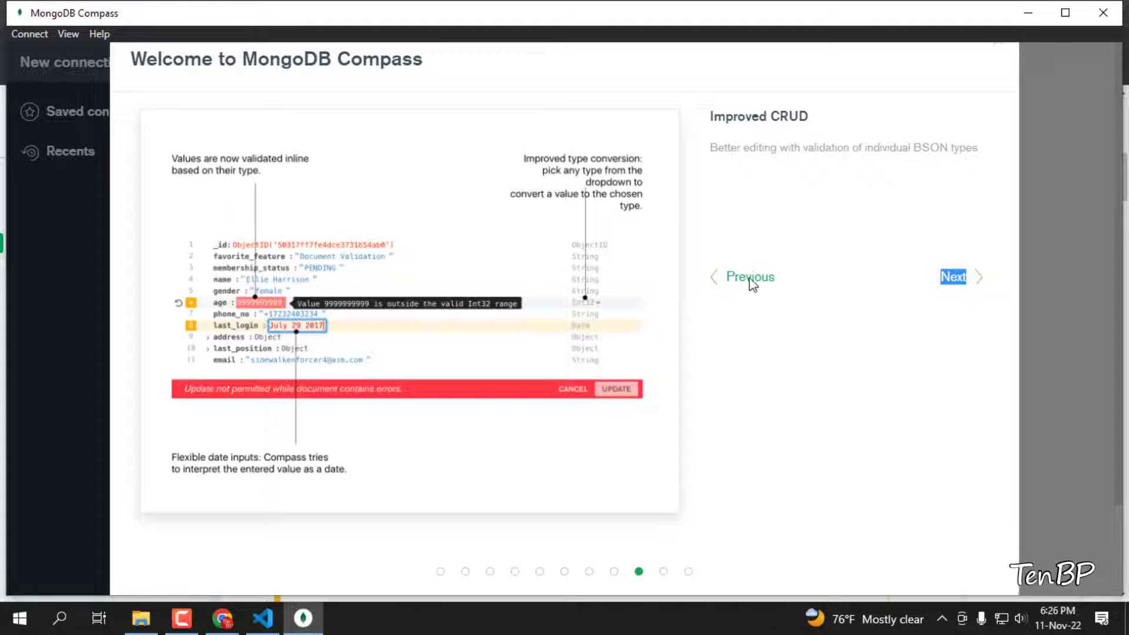
left_click(721, 281)
left_click(720, 280)
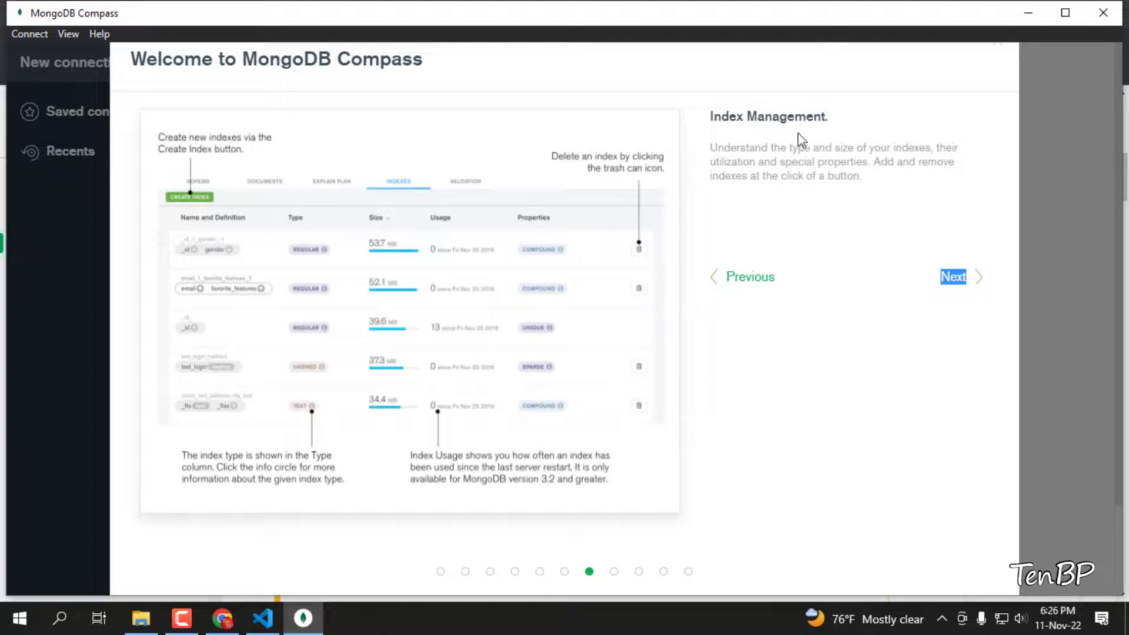
left_click(953, 277)
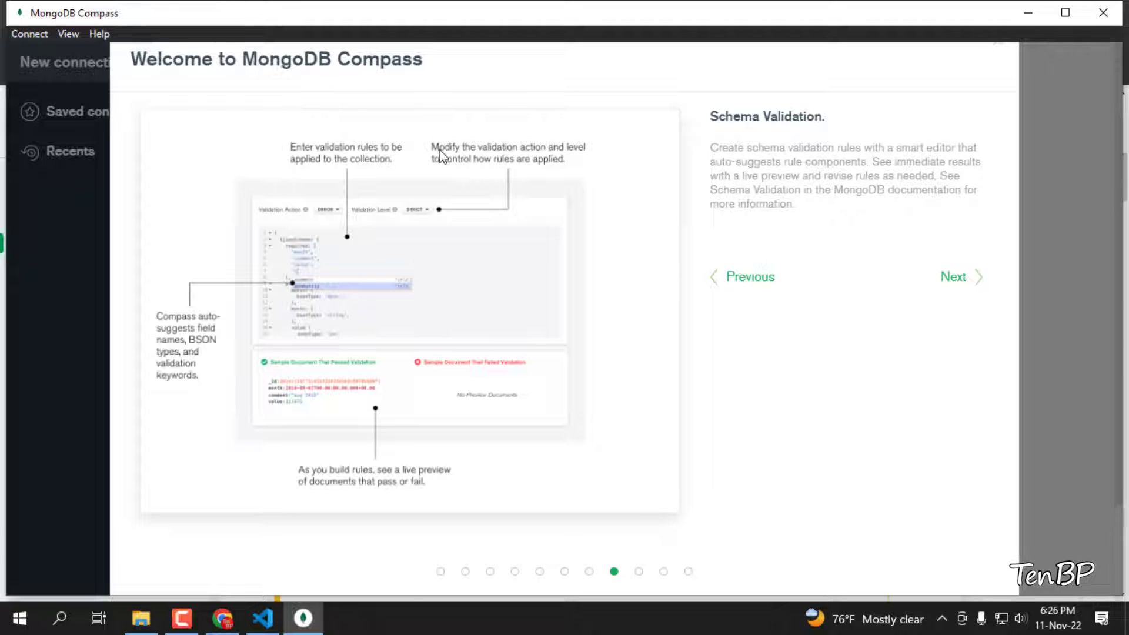
left_click(969, 278)
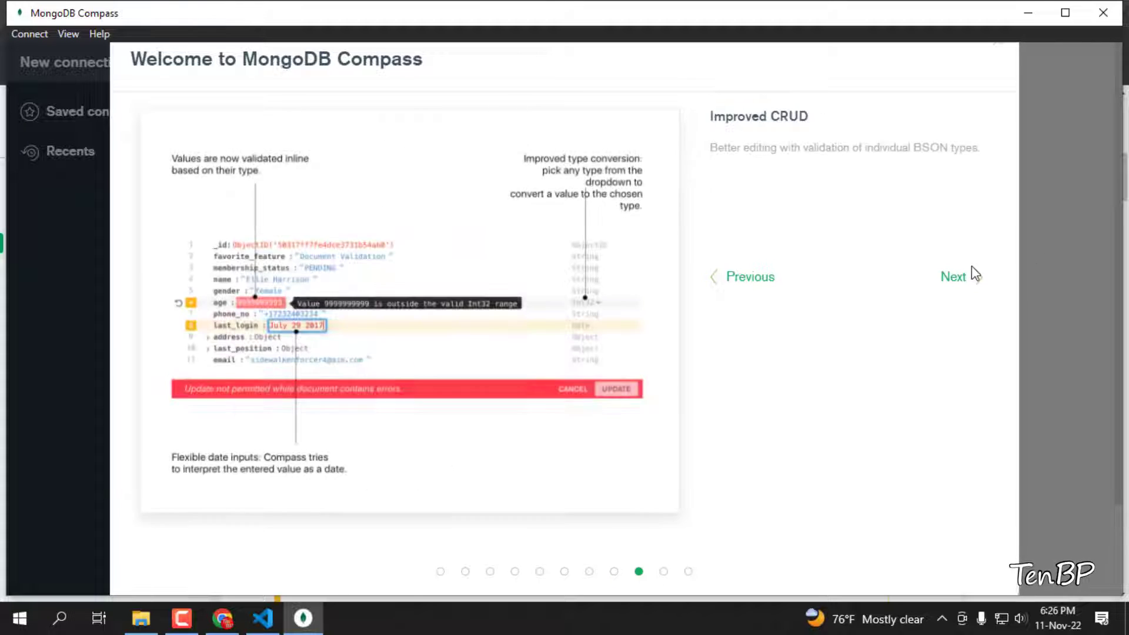
left_click(959, 279)
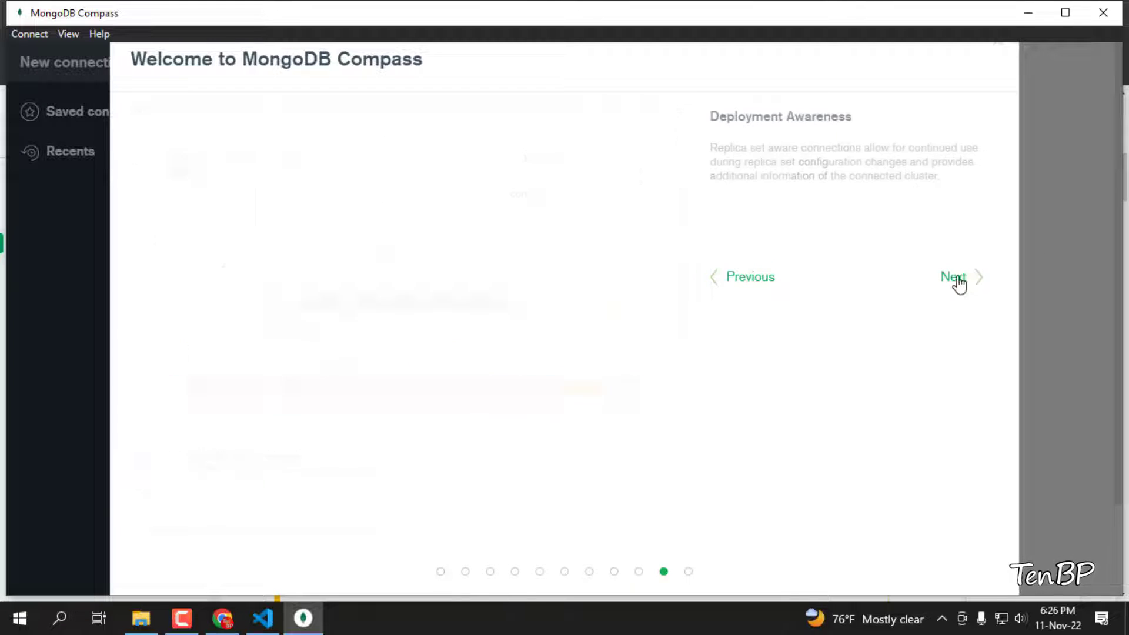
left_click(959, 283)
Leave the welcome tour by getting started with Compass and save the privacy settings with all five options enabled.
left_click(827, 383)
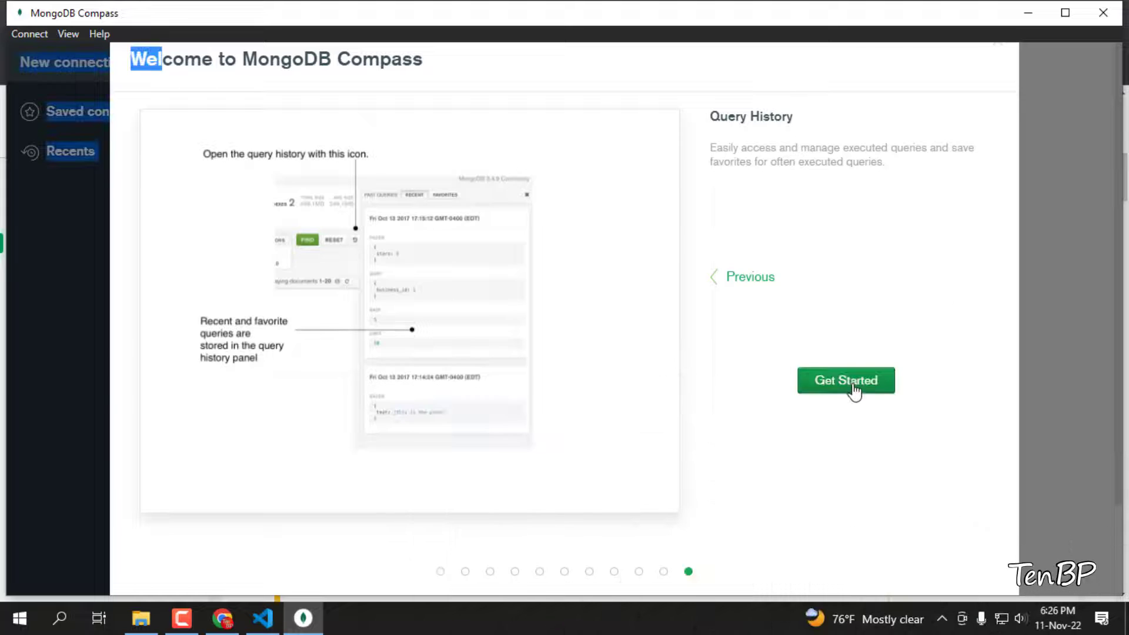
left_click(852, 385)
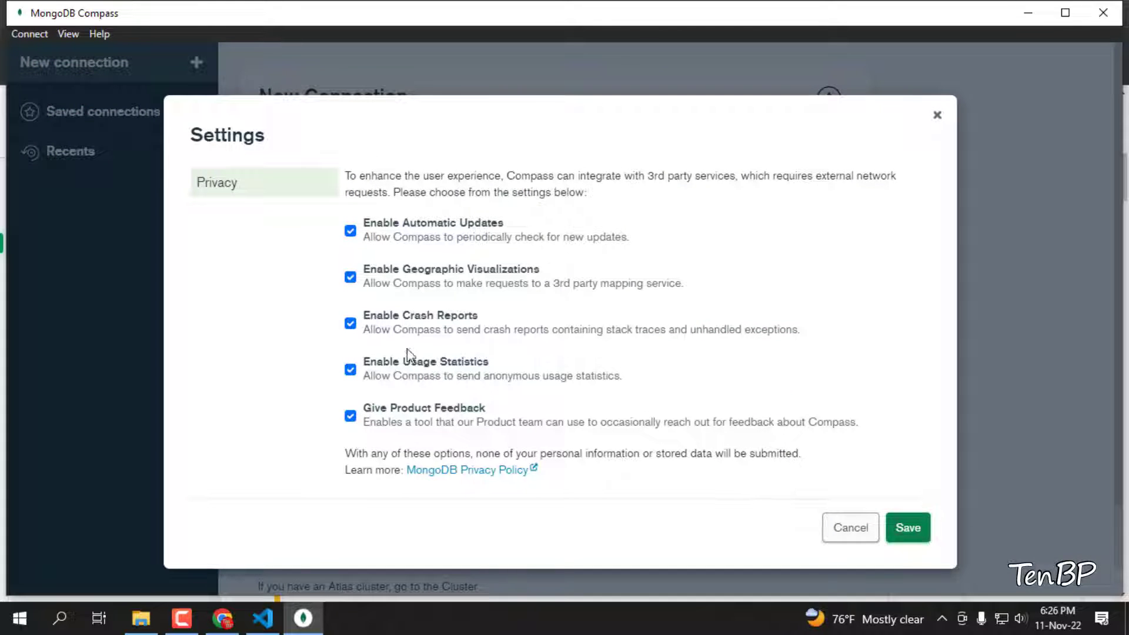
left_click(909, 528)
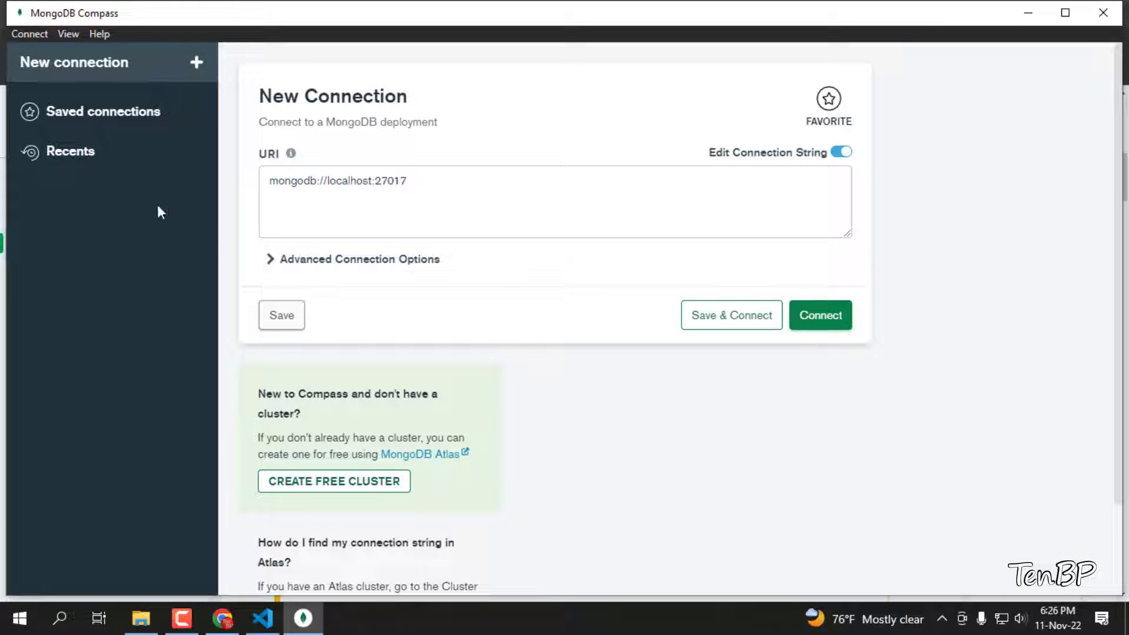
Connect to mongodb://localhost:27017 and expand the admin and config databases in the maximized Compass window.
left_click(821, 315)
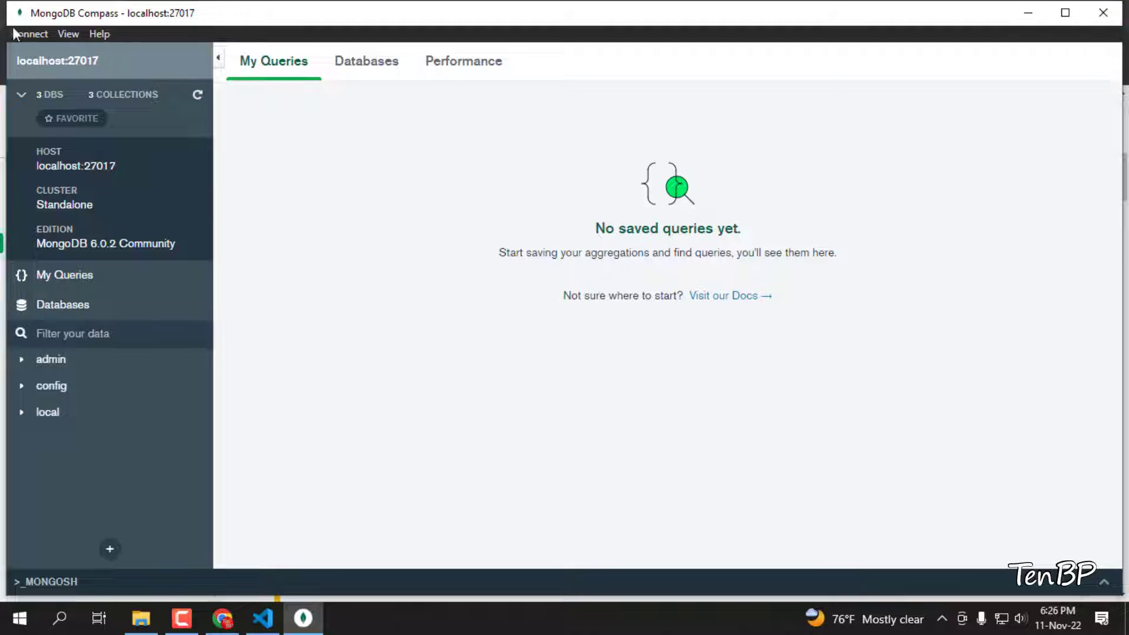
double_click(101, 17)
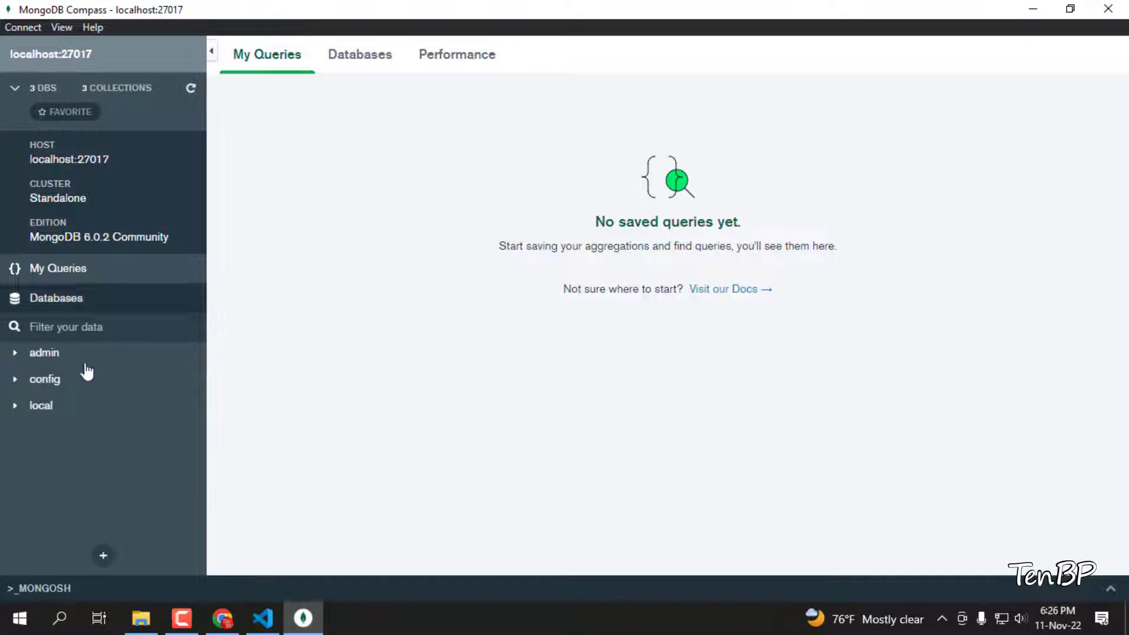
left_click(25, 358)
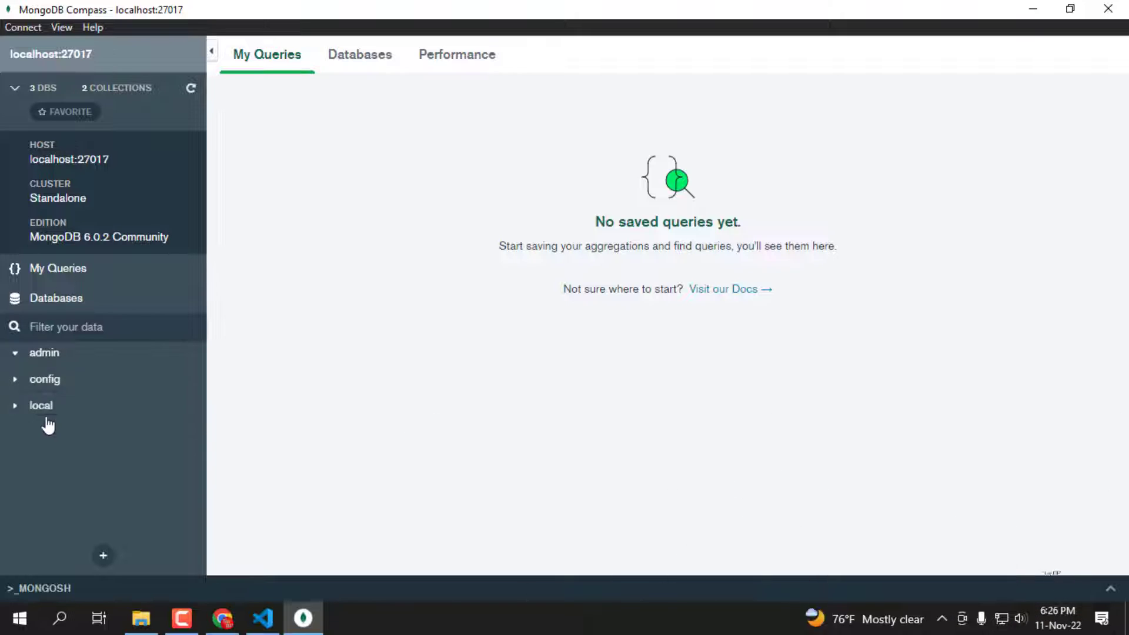
left_click(24, 383)
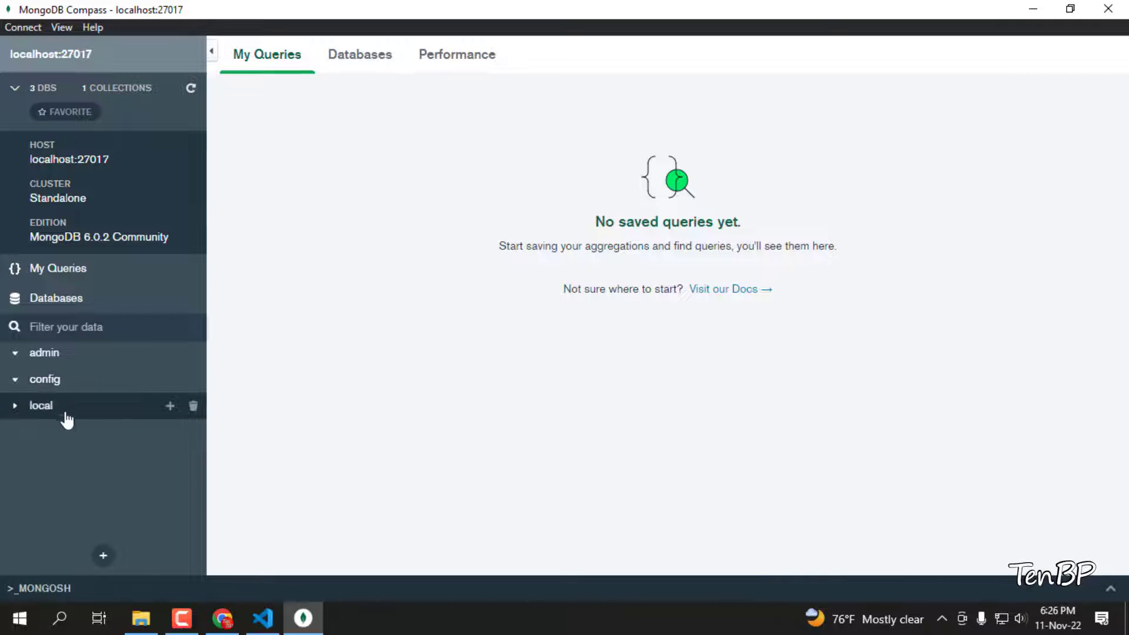
Expand the local database and collapse admin in Compass, and minimize the open windows to reach the desktop.
left_click(17, 356)
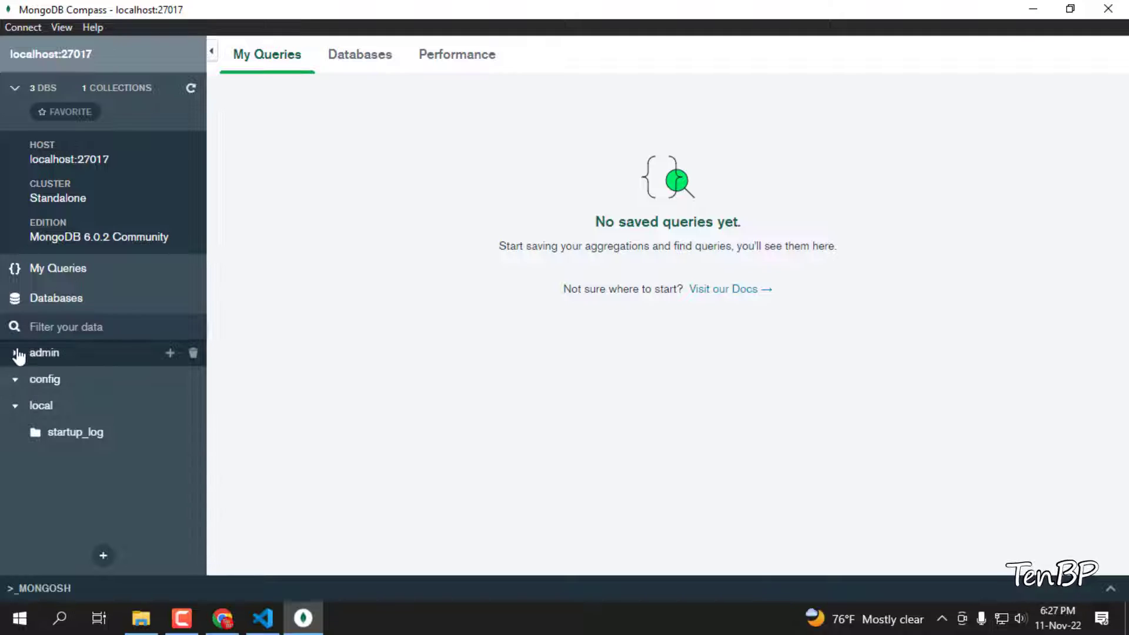
left_click(1037, 9)
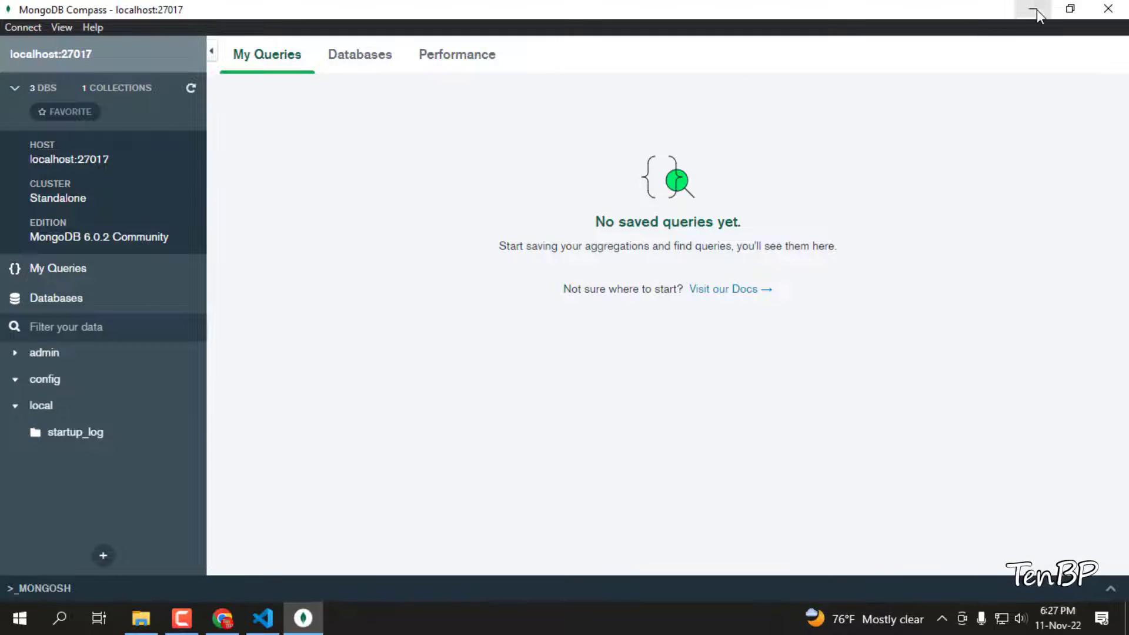
left_click(1034, 10)
scroll(88, 453, "down", 3)
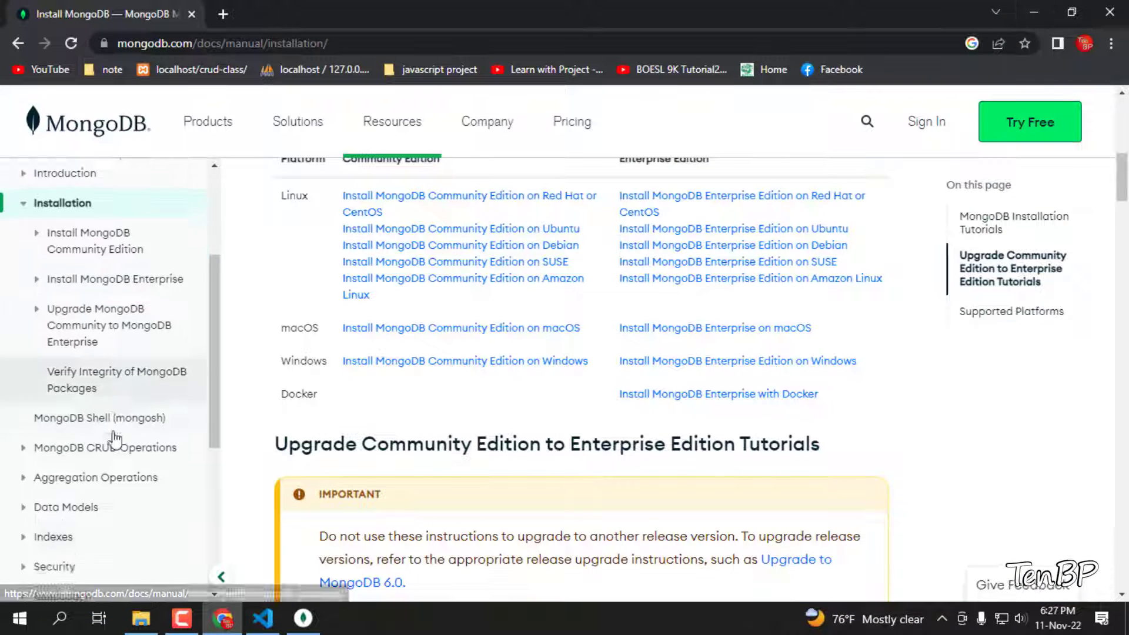
left_click(1036, 11)
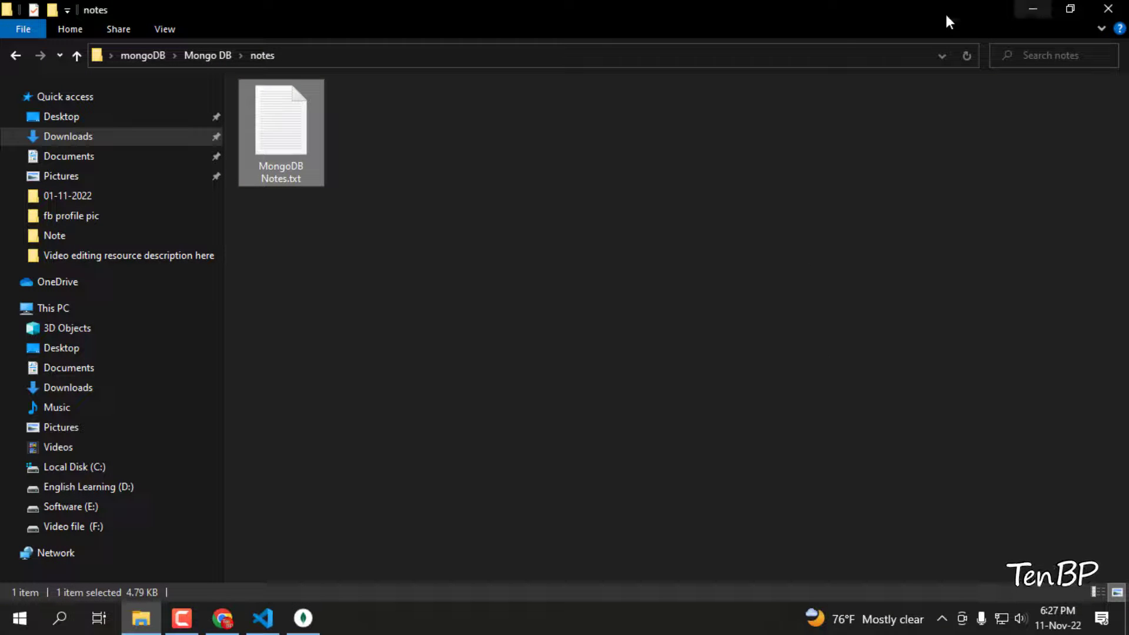
left_click(1034, 10)
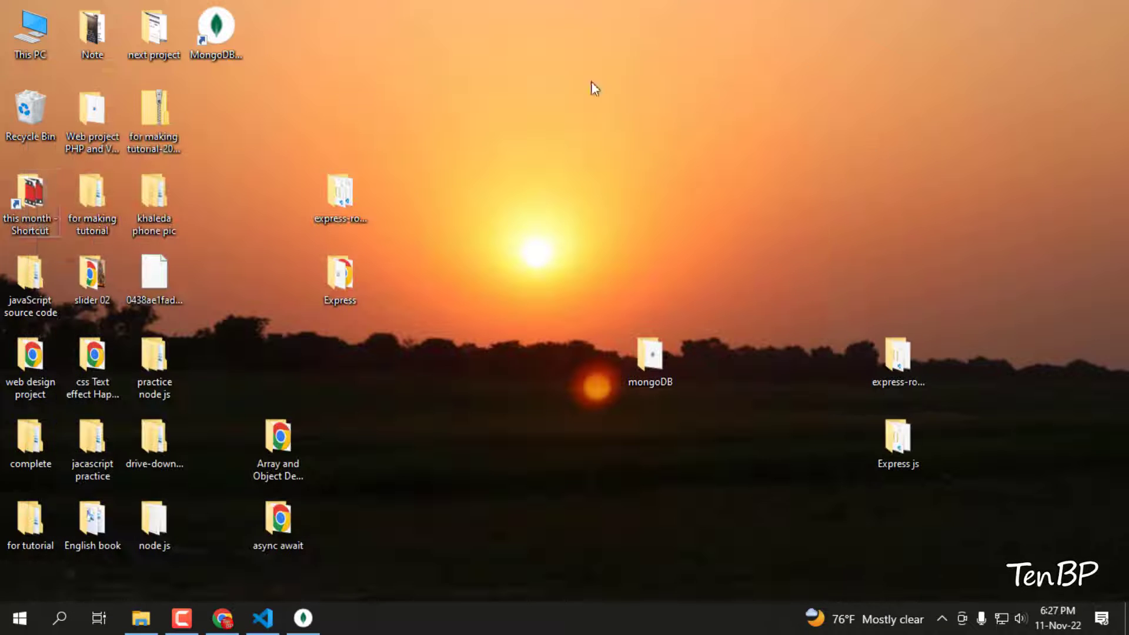
Open the folder C:\Program Files\MongoDB\Server\6.0\bin in File Explorer.
double_click(32, 32)
double_click(357, 223)
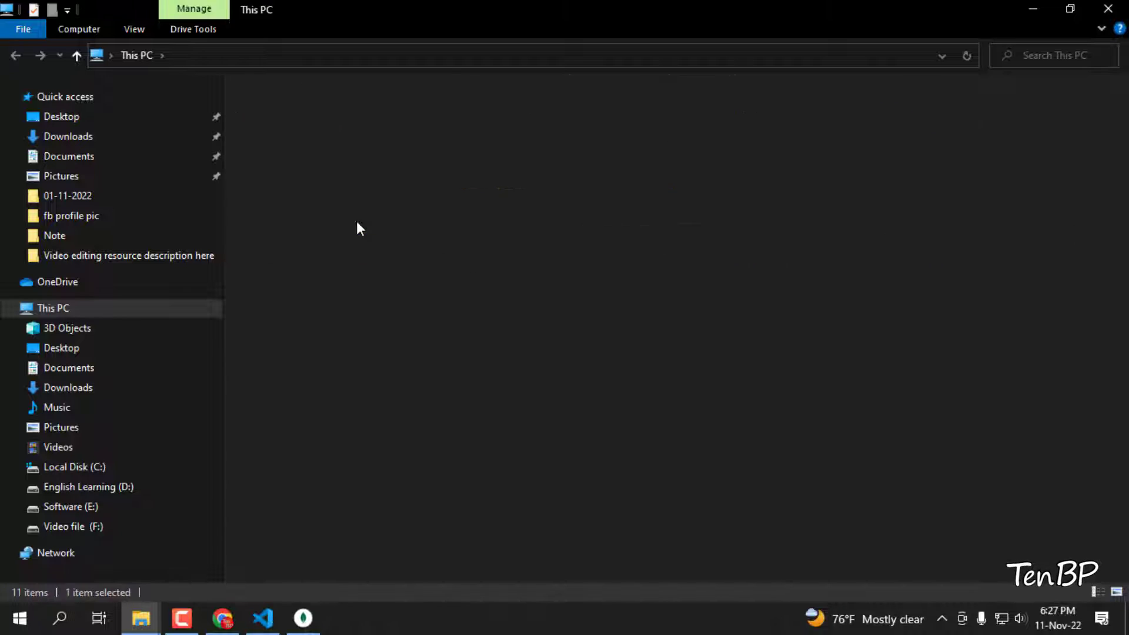
double_click(283, 142)
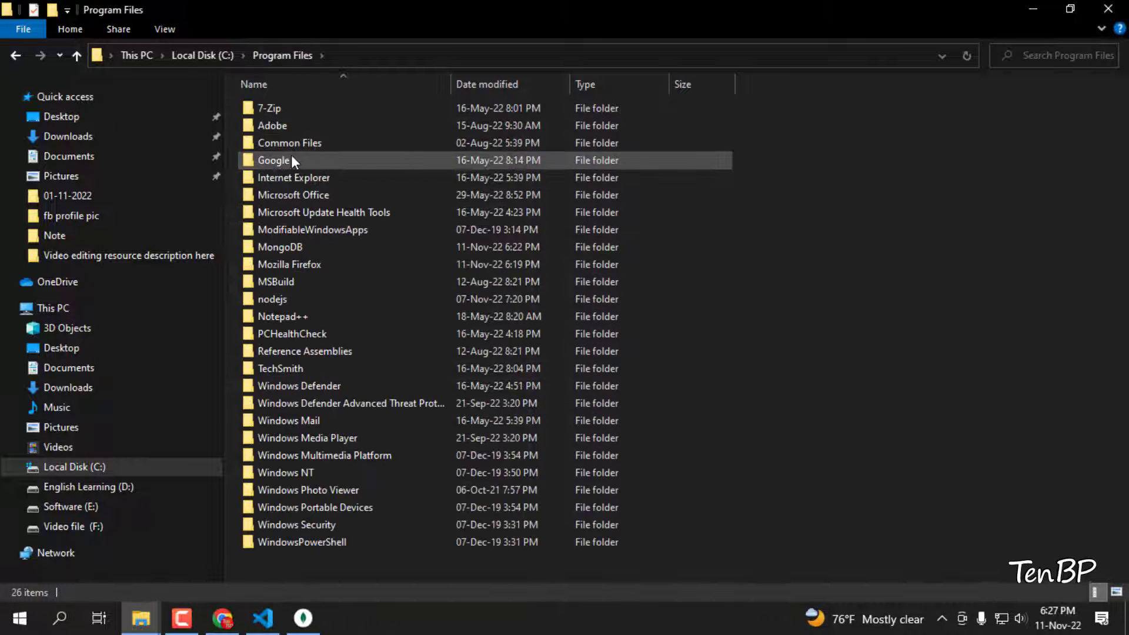
double_click(292, 247)
double_click(266, 107)
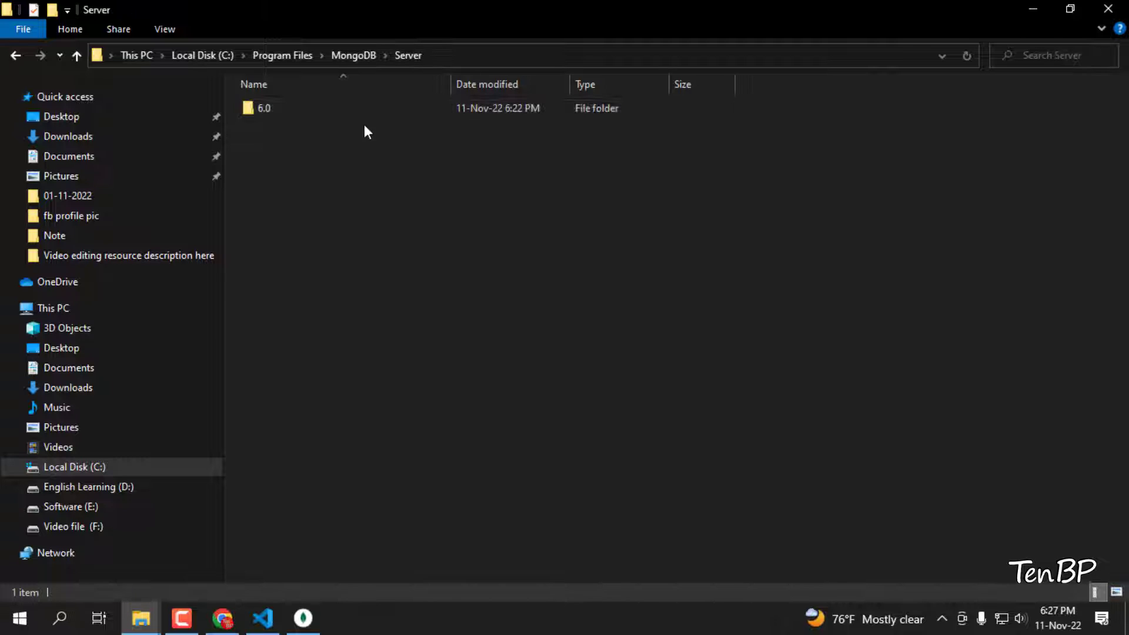
double_click(287, 111)
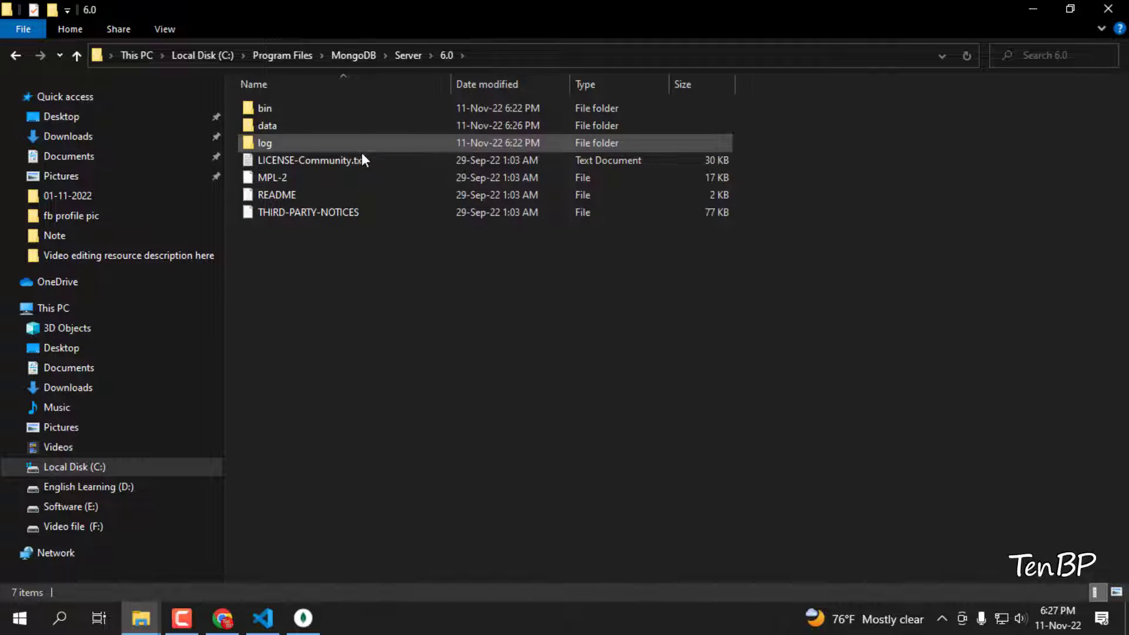
double_click(266, 112)
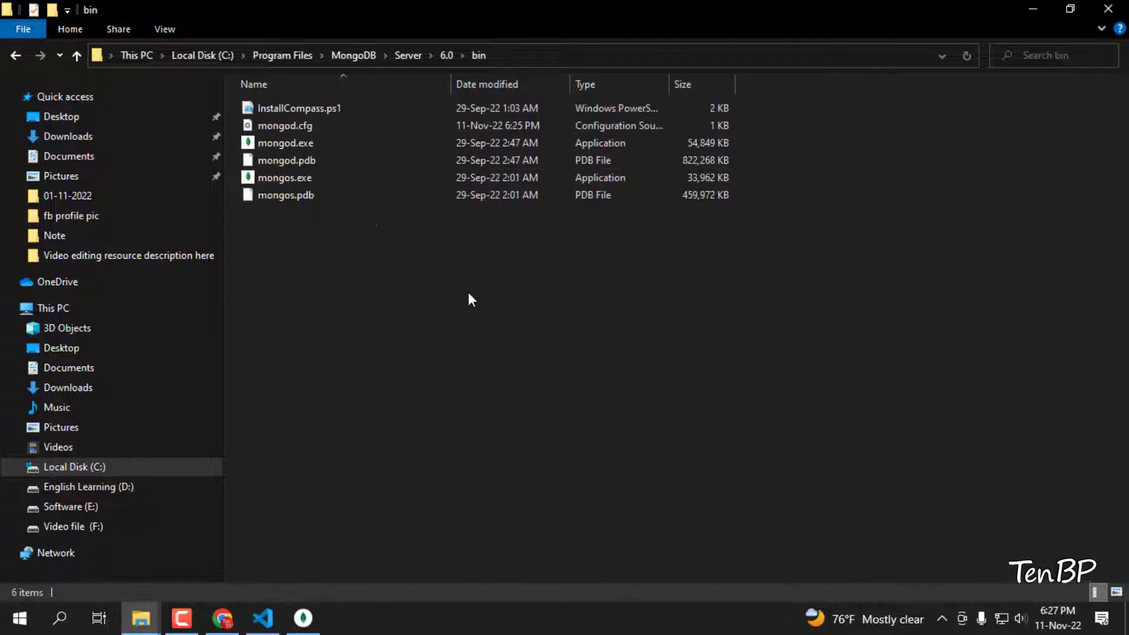
Try launching mongod.exe and opening mongod.cfg from the bin folder, declining to open the untrusted file in Visual Studio Code.
double_click(277, 144)
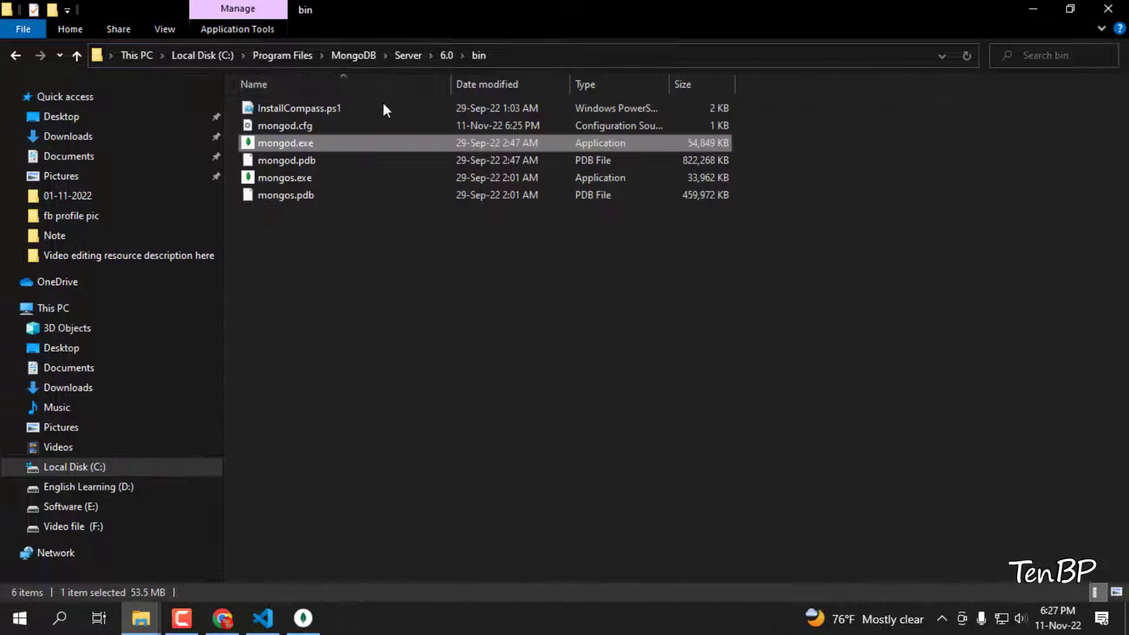
left_click(270, 178)
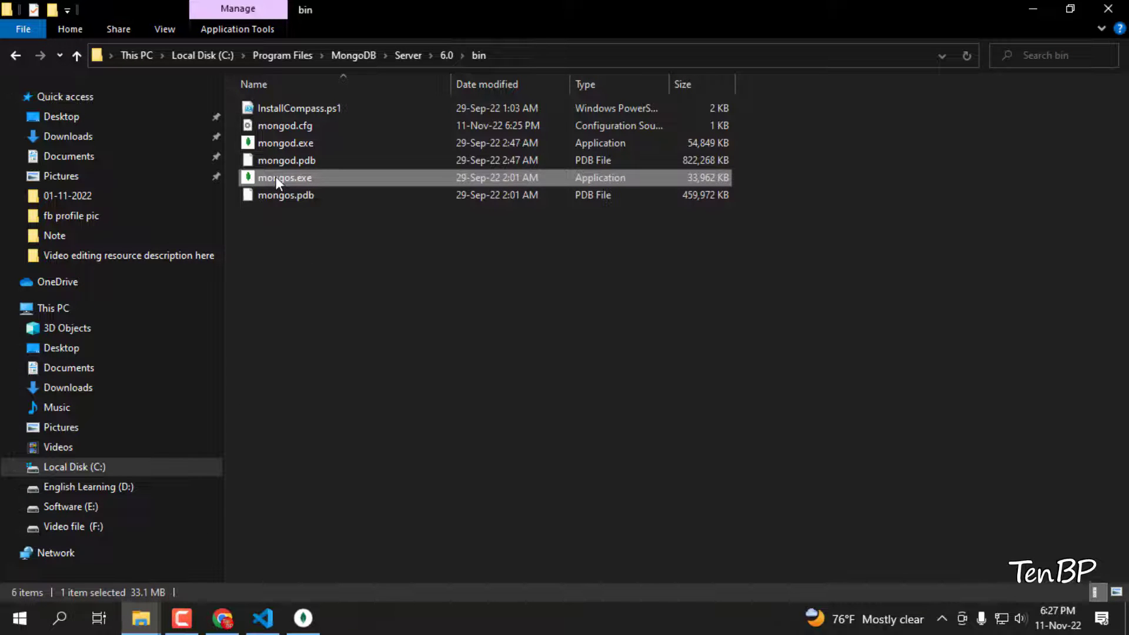
double_click(275, 123)
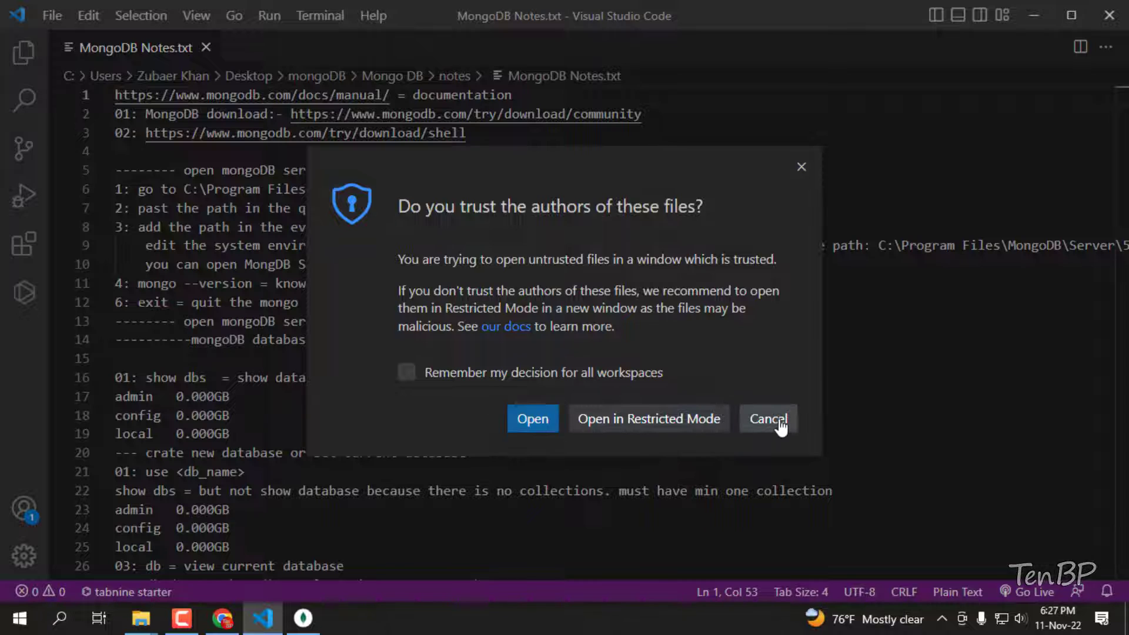
left_click(766, 416)
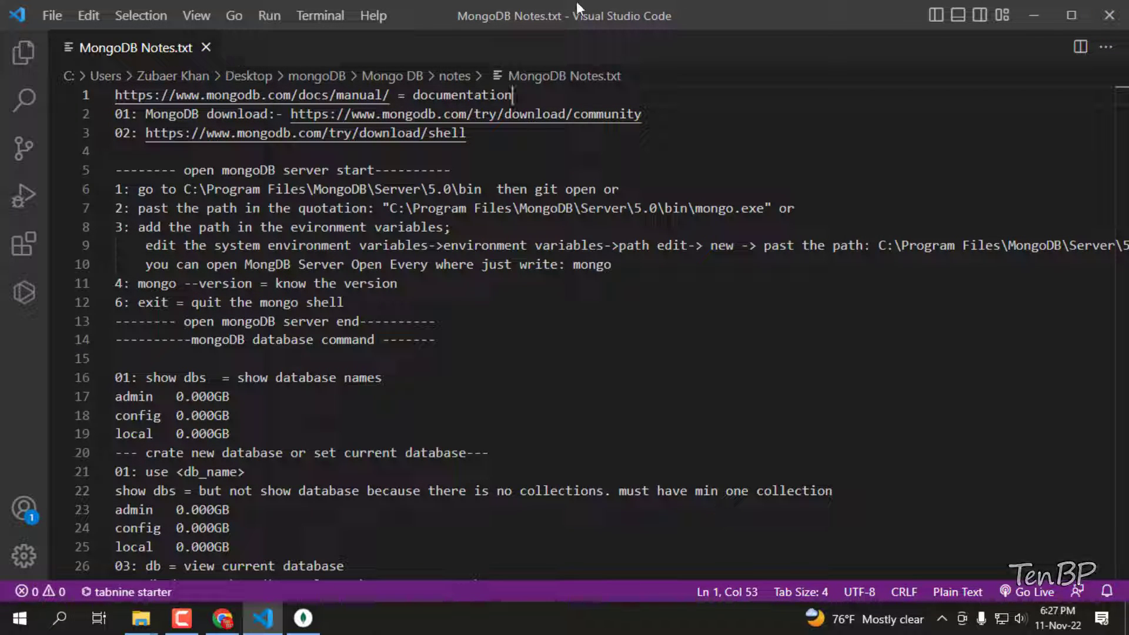
left_click(1033, 14)
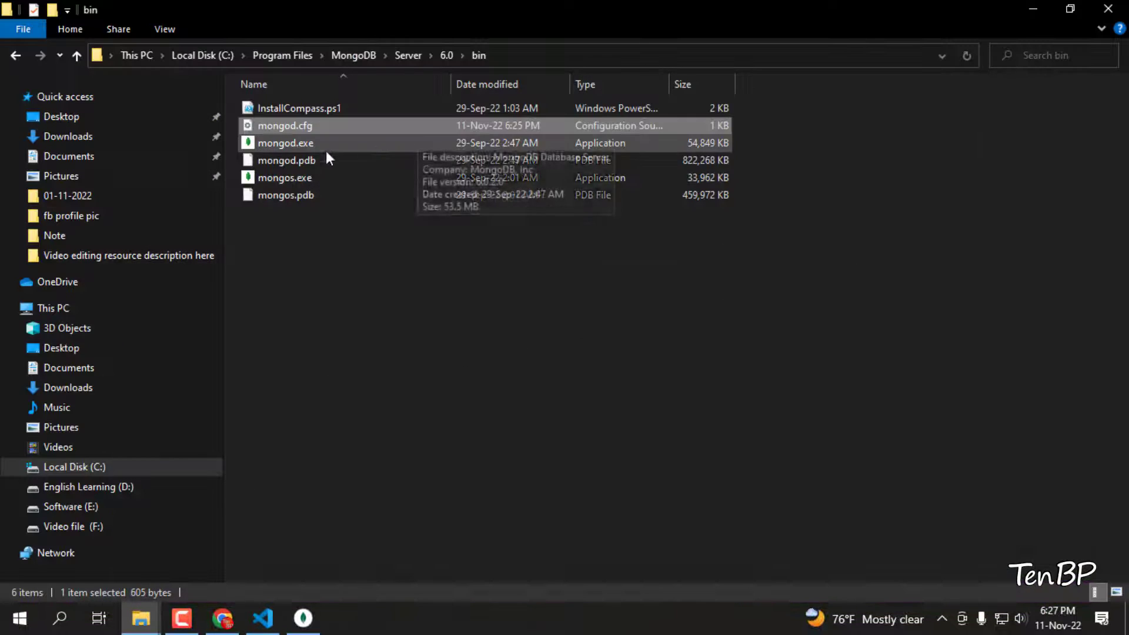
double_click(278, 144)
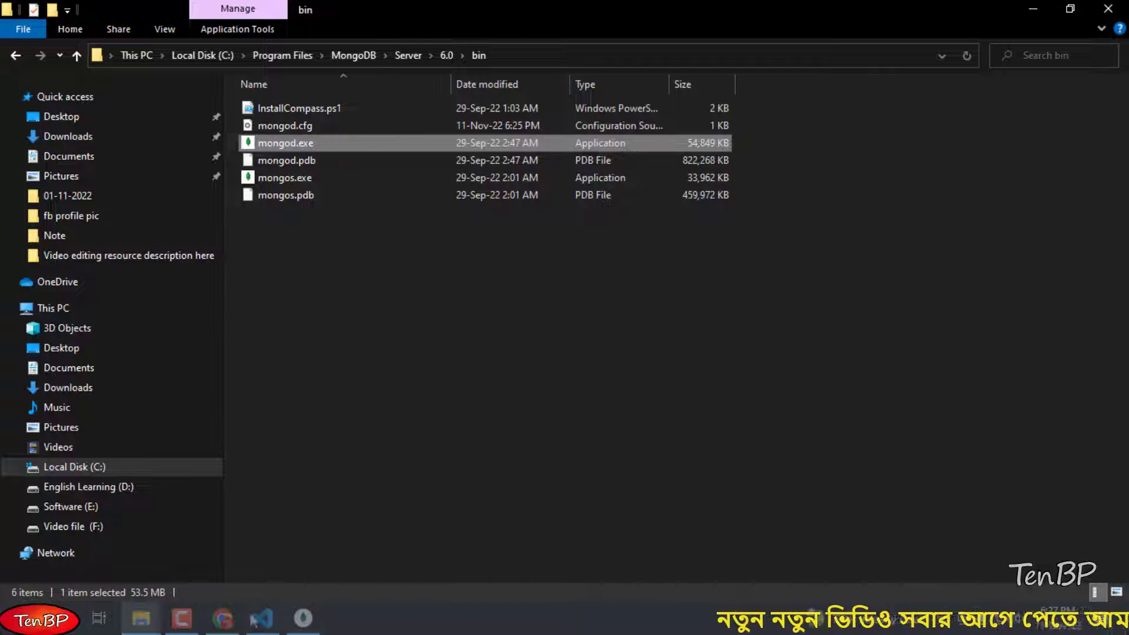
Copy the full path of the MongoDB 6.0 bin folder.
key("super")
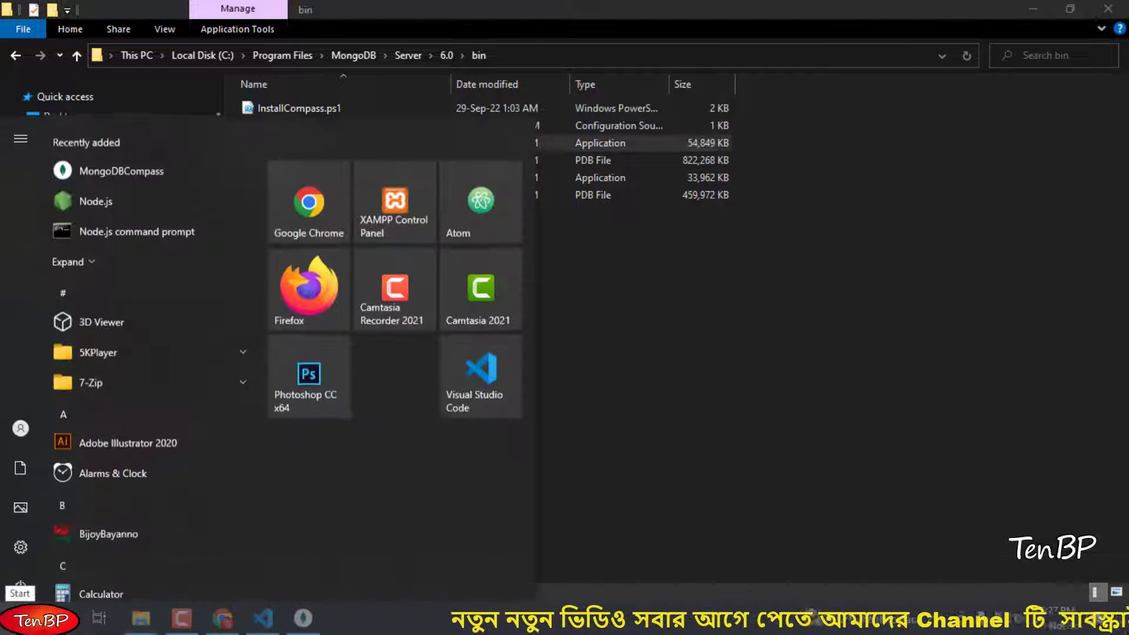
left_click(499, 52)
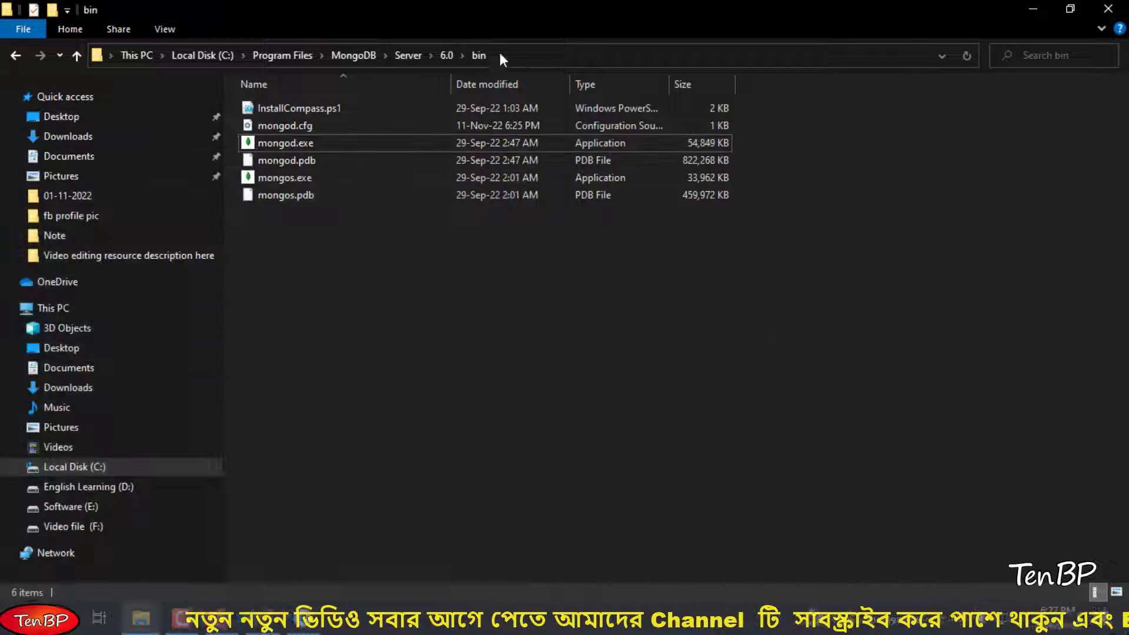
left_click(506, 52)
right_click(263, 58)
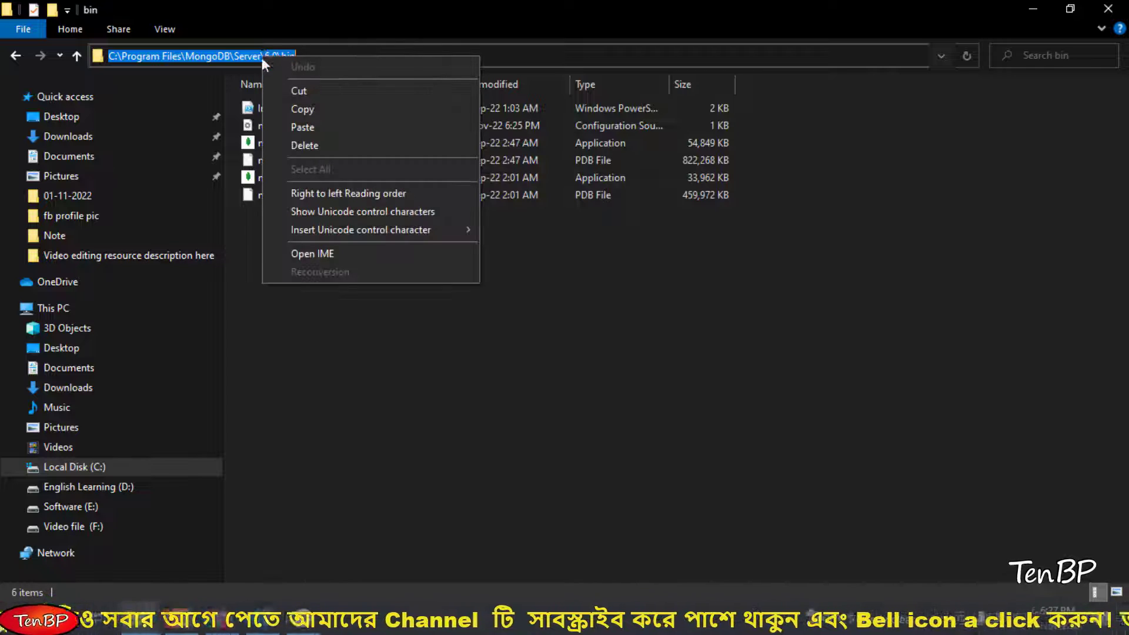
left_click(305, 108)
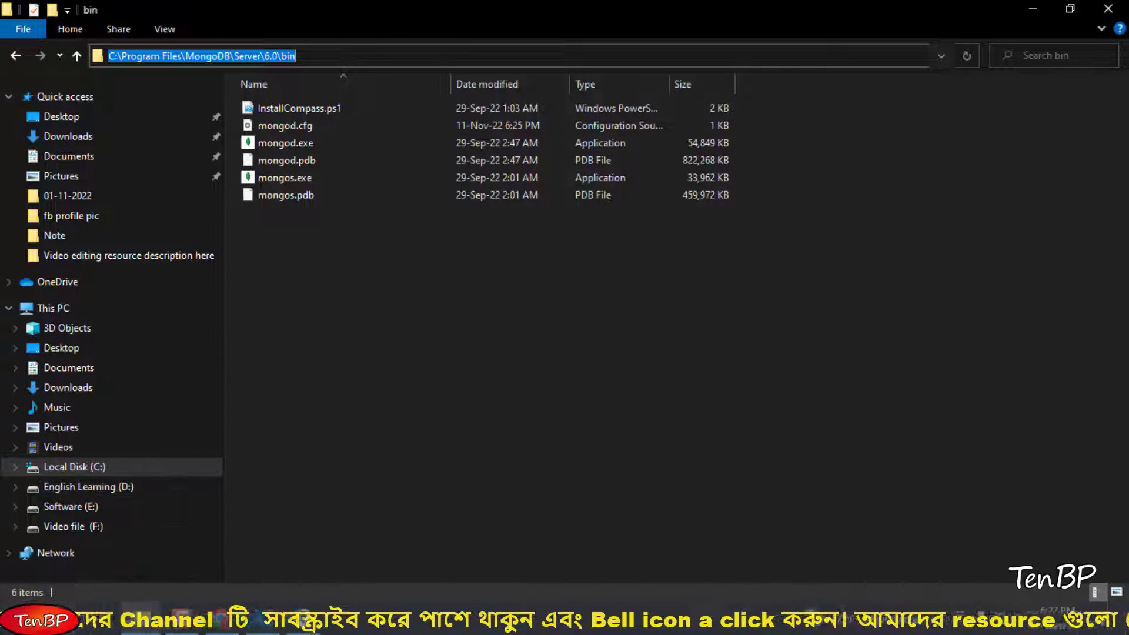
Search Windows for "env", open the system's environment variables, and open the user Path variable for editing.
left_click(177, 622)
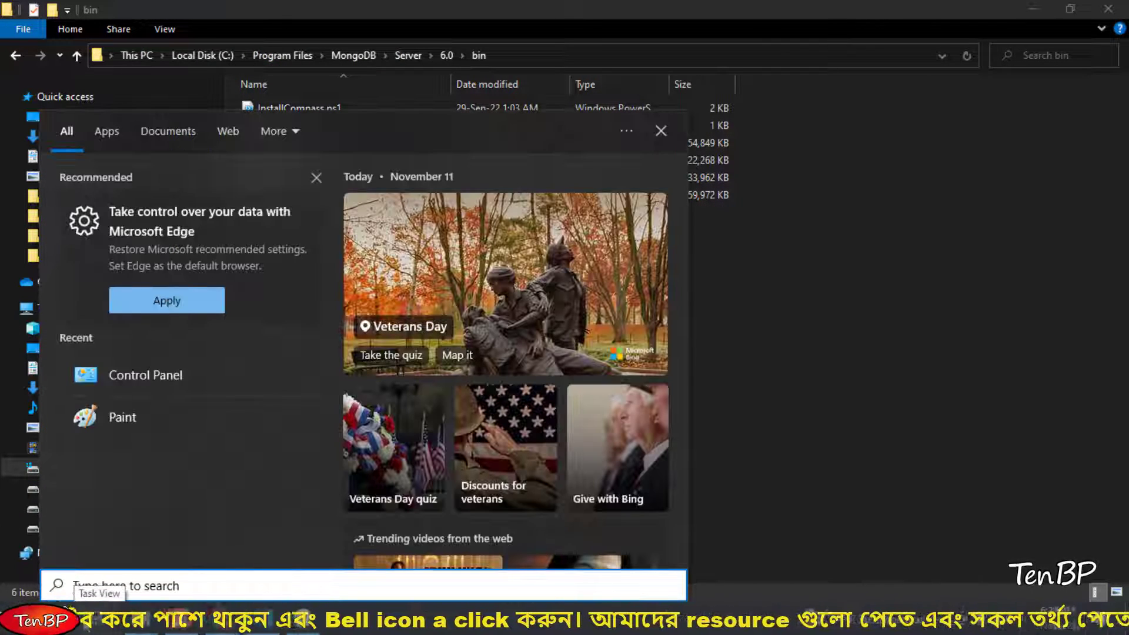
type("e")
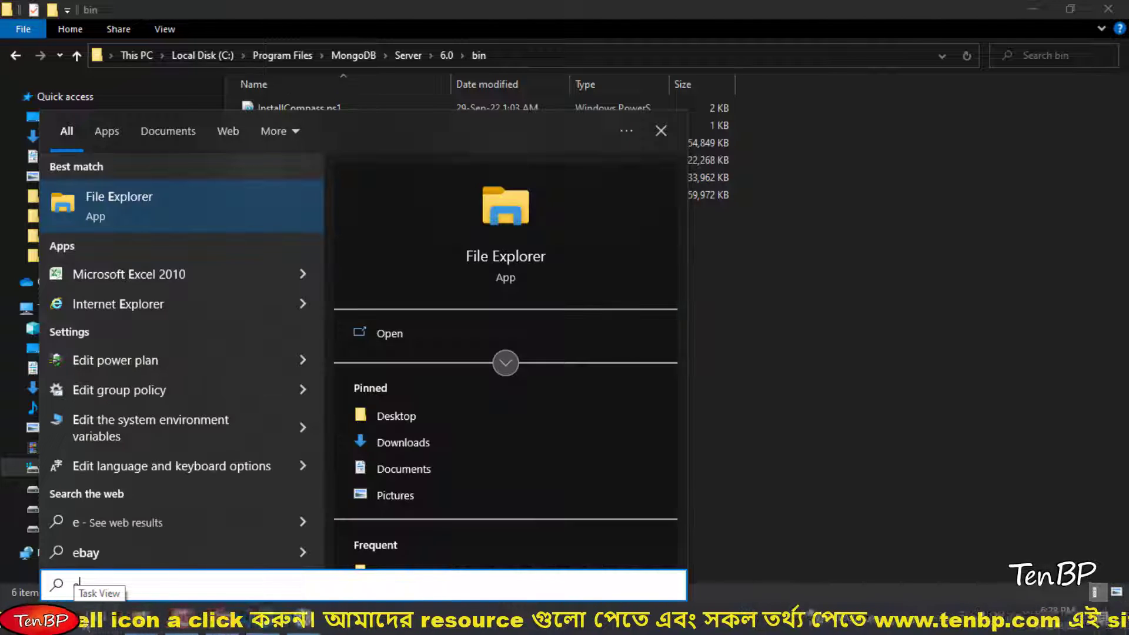
type("nv")
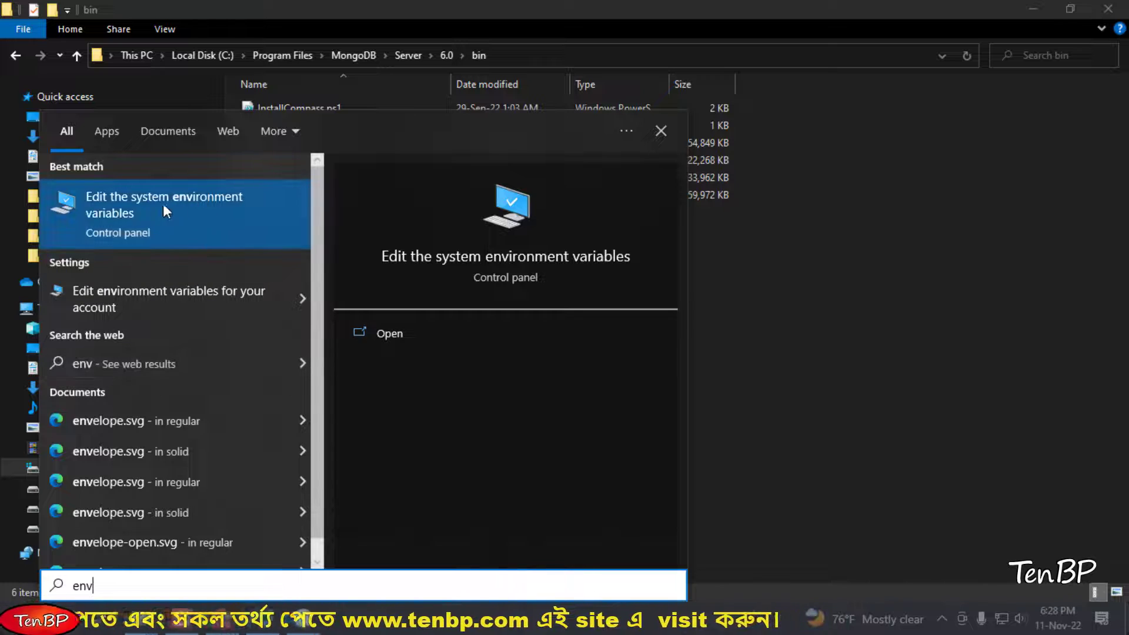
left_click(138, 209)
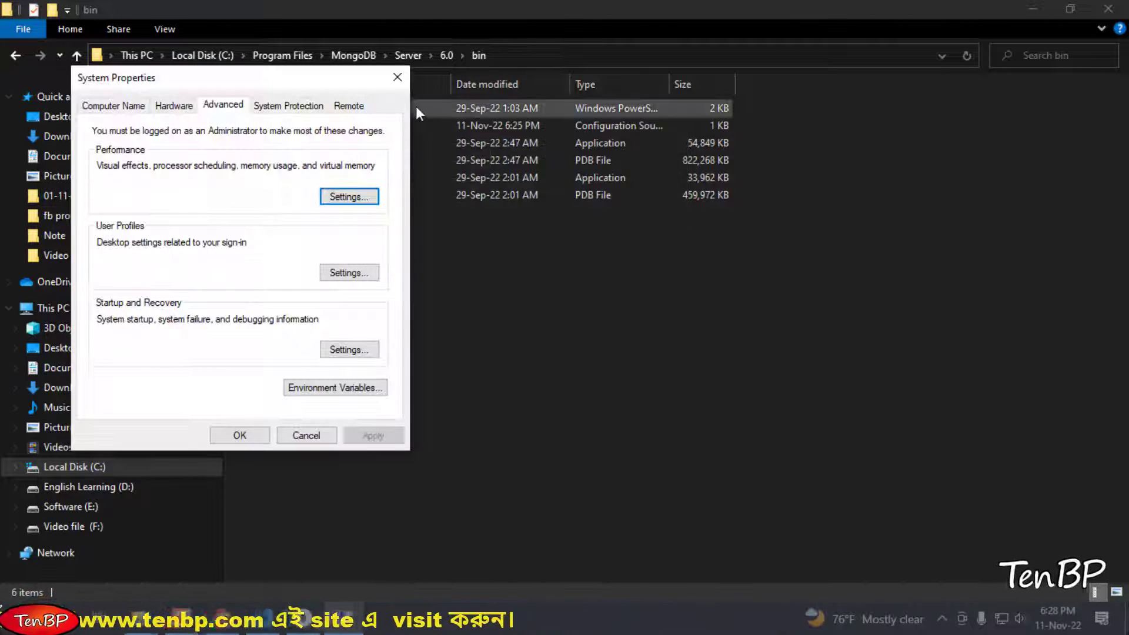
left_click_drag(323, 75, 626, 99)
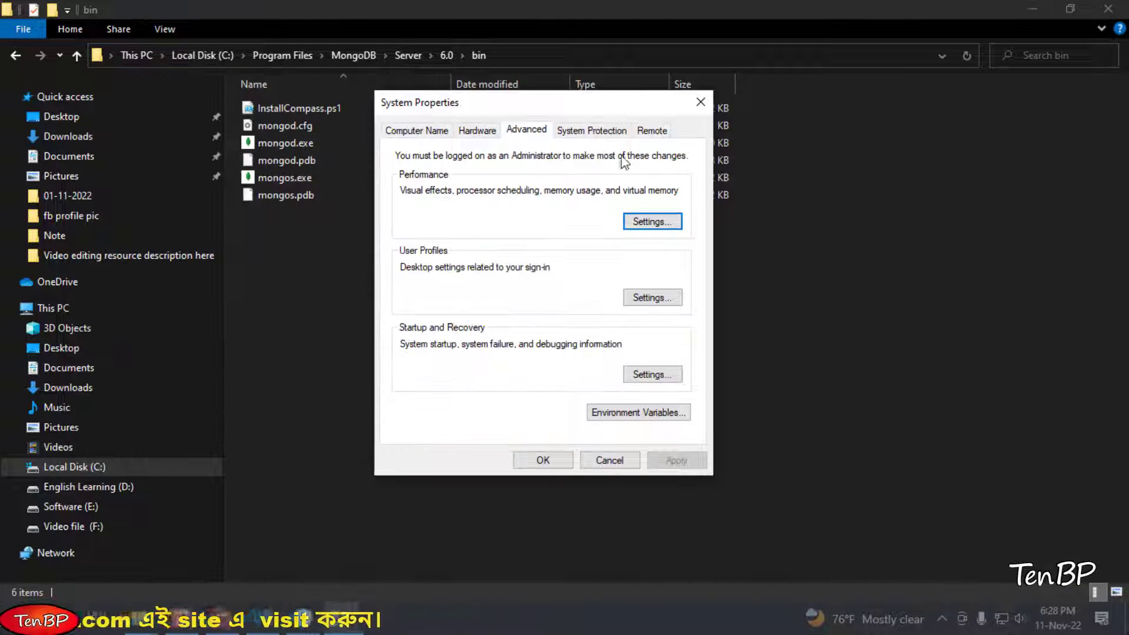
left_click(627, 415)
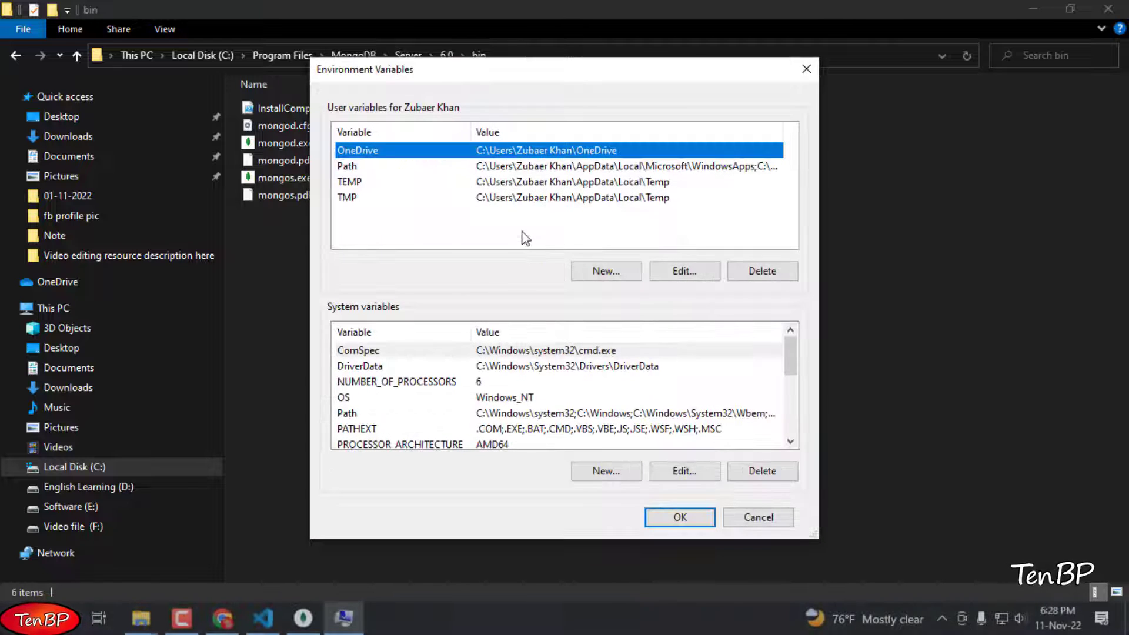
left_click(498, 168)
left_click(693, 274)
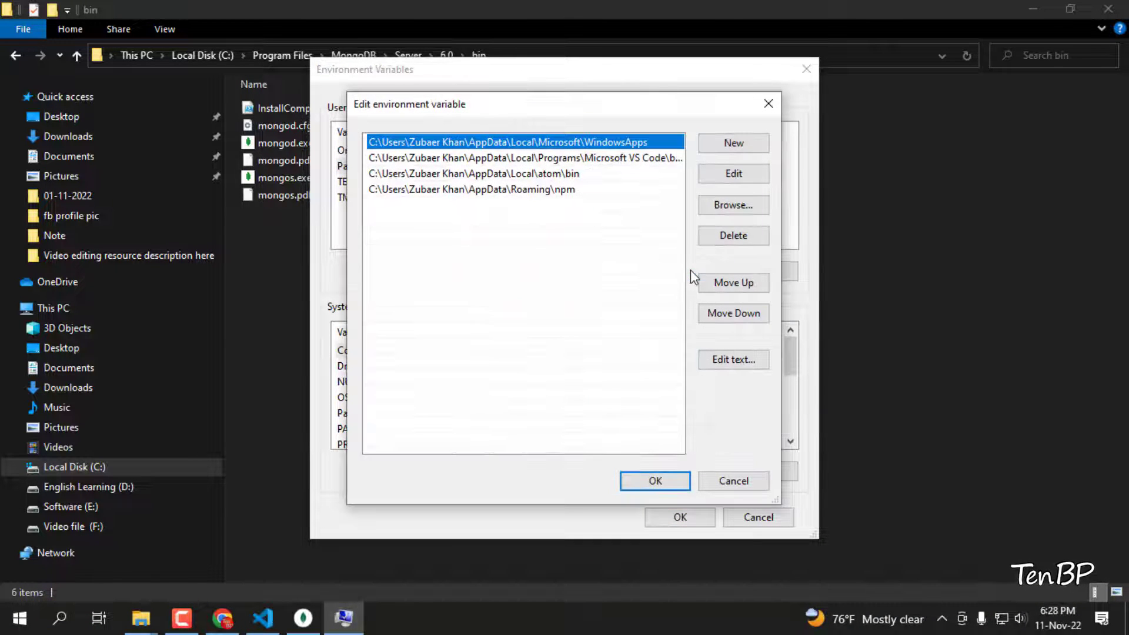
left_click(592, 269)
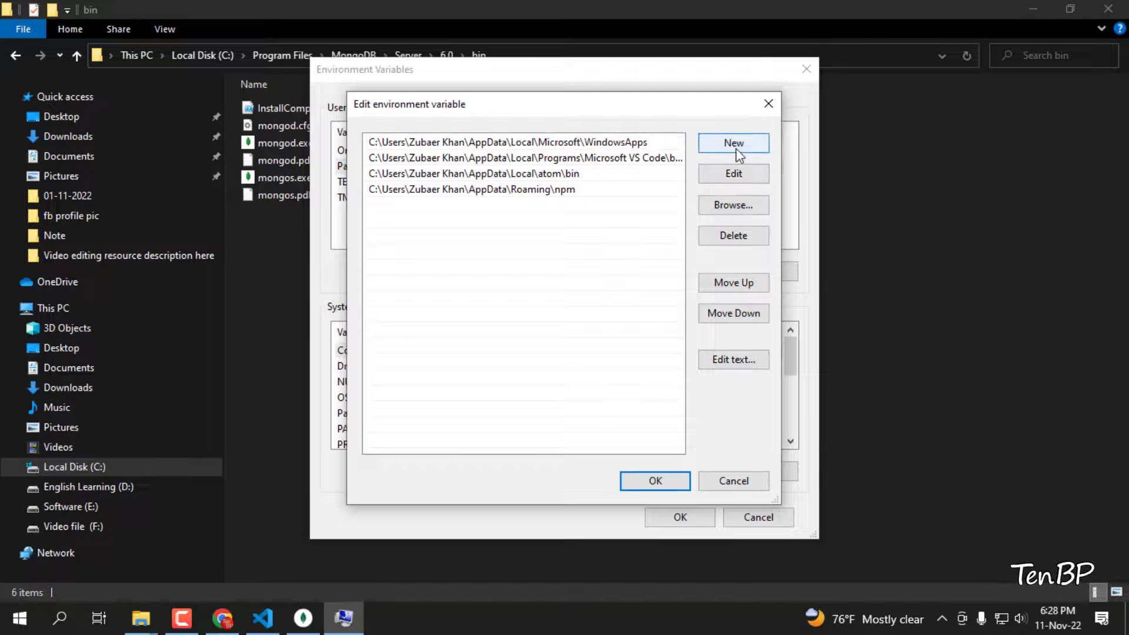
left_click(739, 146)
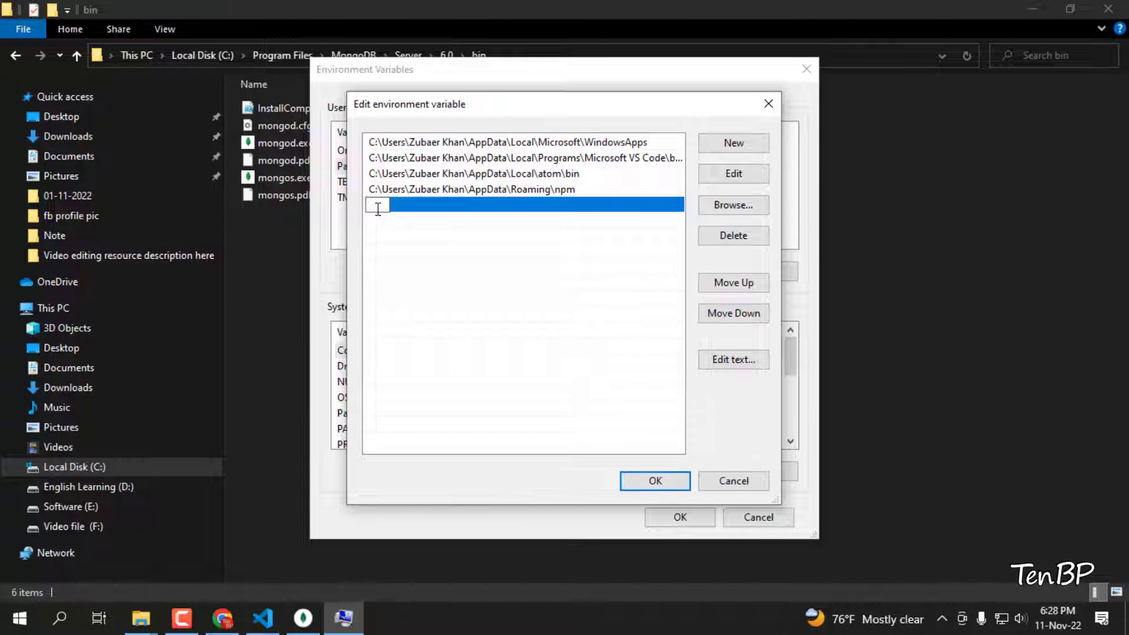
right_click(378, 209)
Return to File Explorer and copy the folder path C:\Program Files\MongoDB\Server\6.0\bin again.
left_click(610, 33)
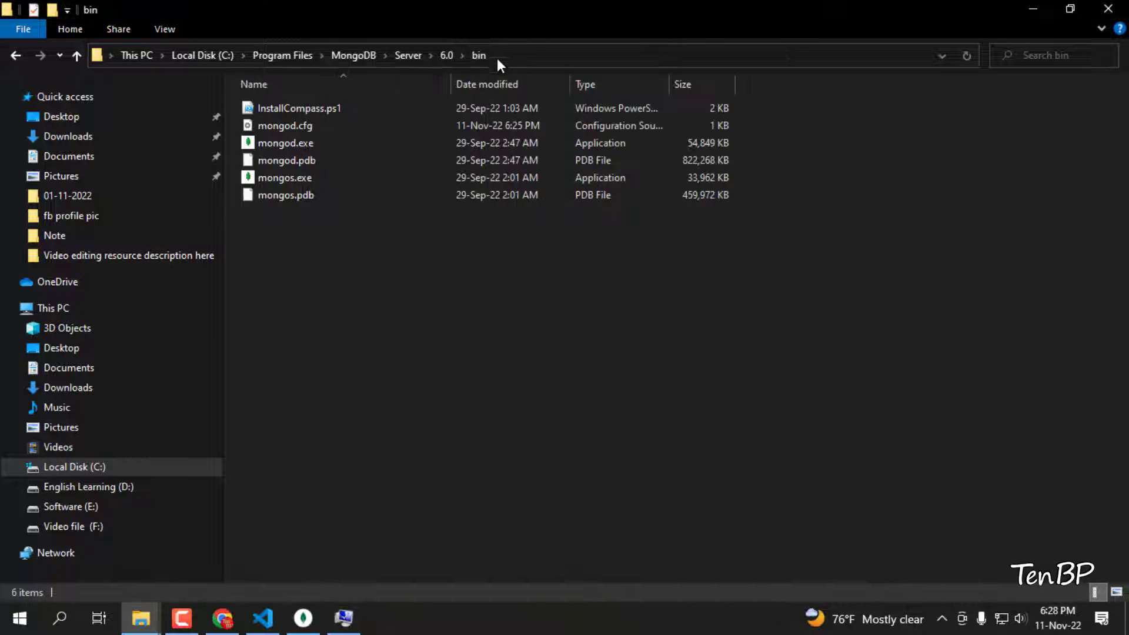
left_click(515, 55)
right_click(267, 57)
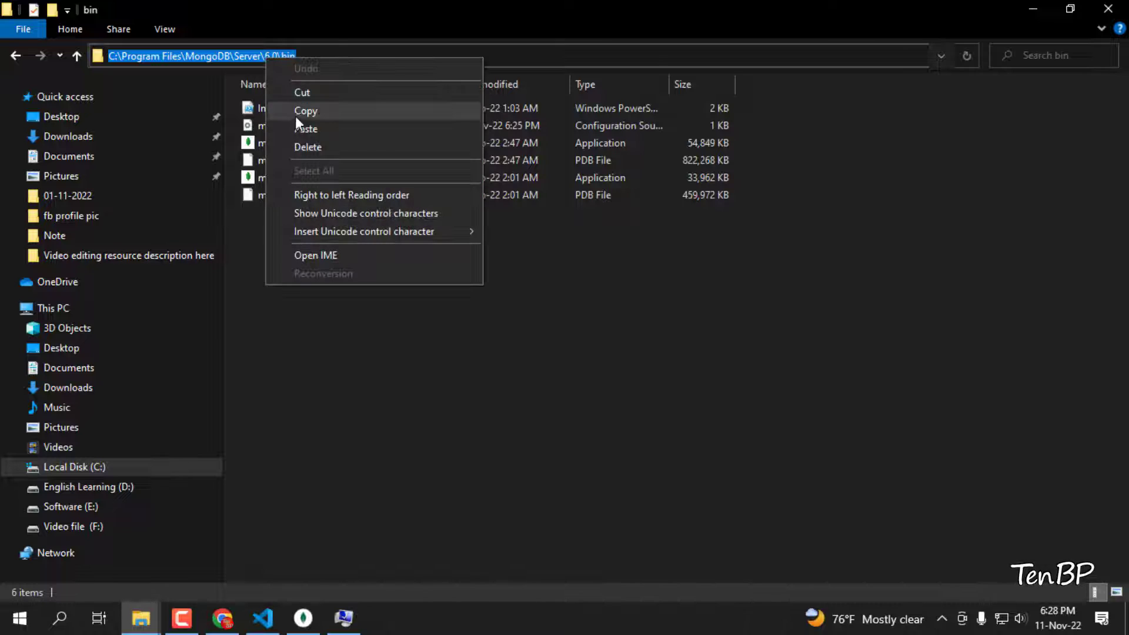
left_click(304, 112)
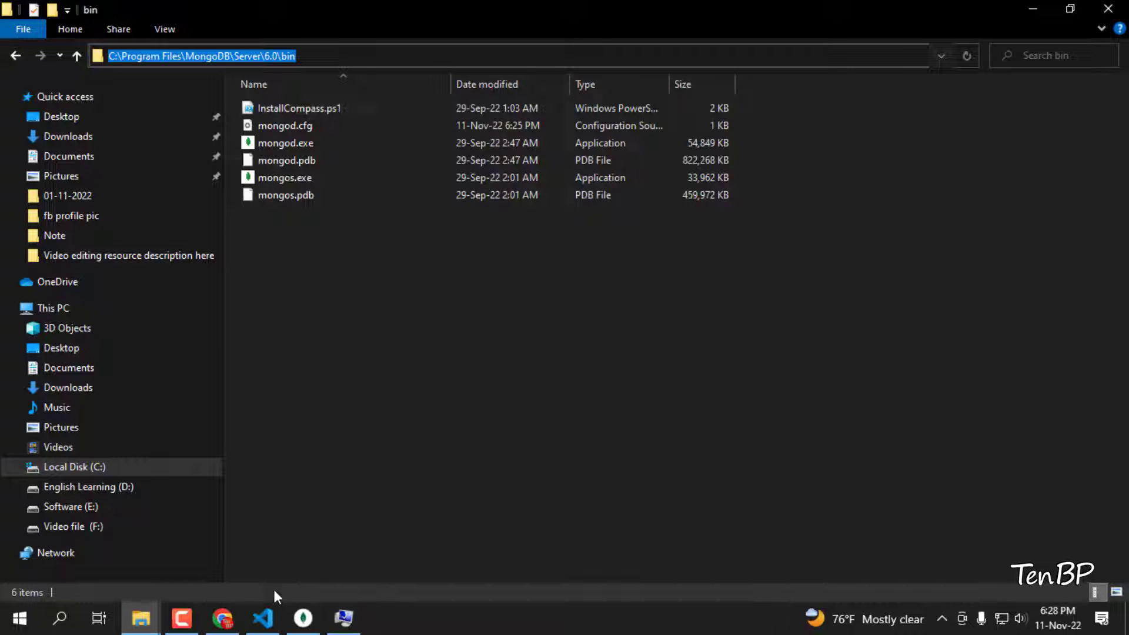
Add C:\Program Files\MongoDB\Server\6.0\bin as a new entry in the user Path variable, then confirm and close all system dialogs.
left_click(344, 618)
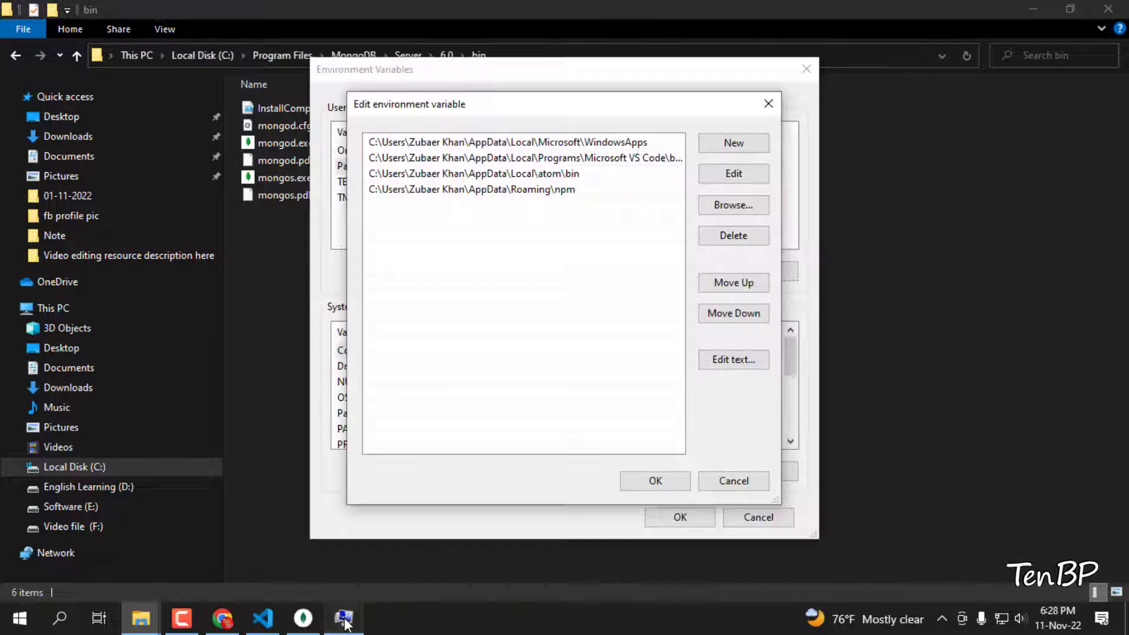
left_click(742, 145)
right_click(368, 206)
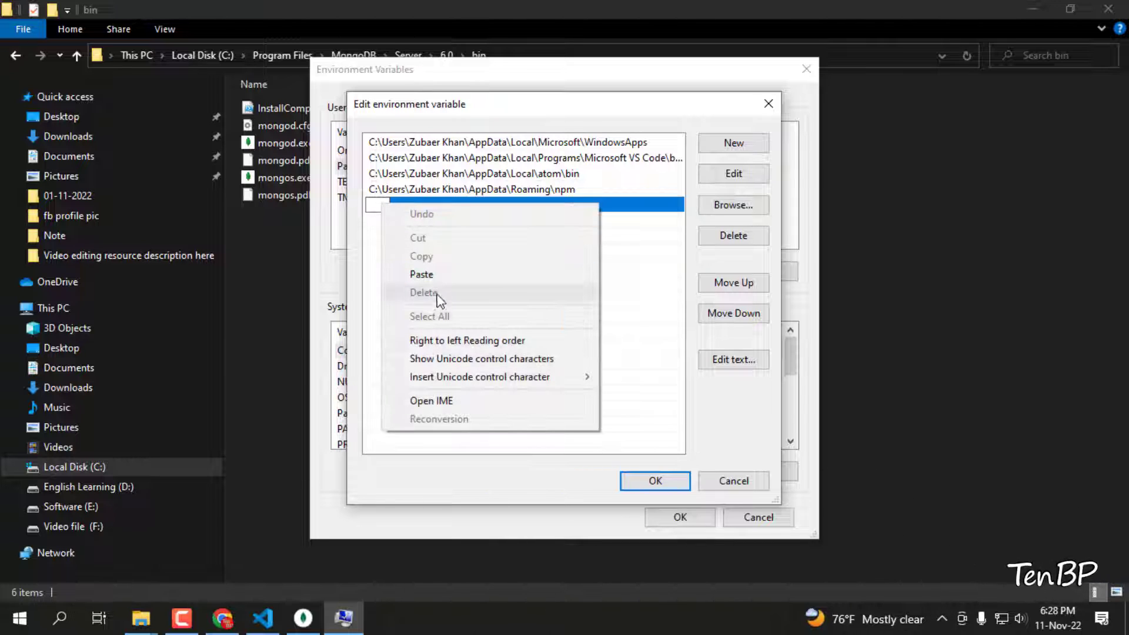
left_click(438, 276)
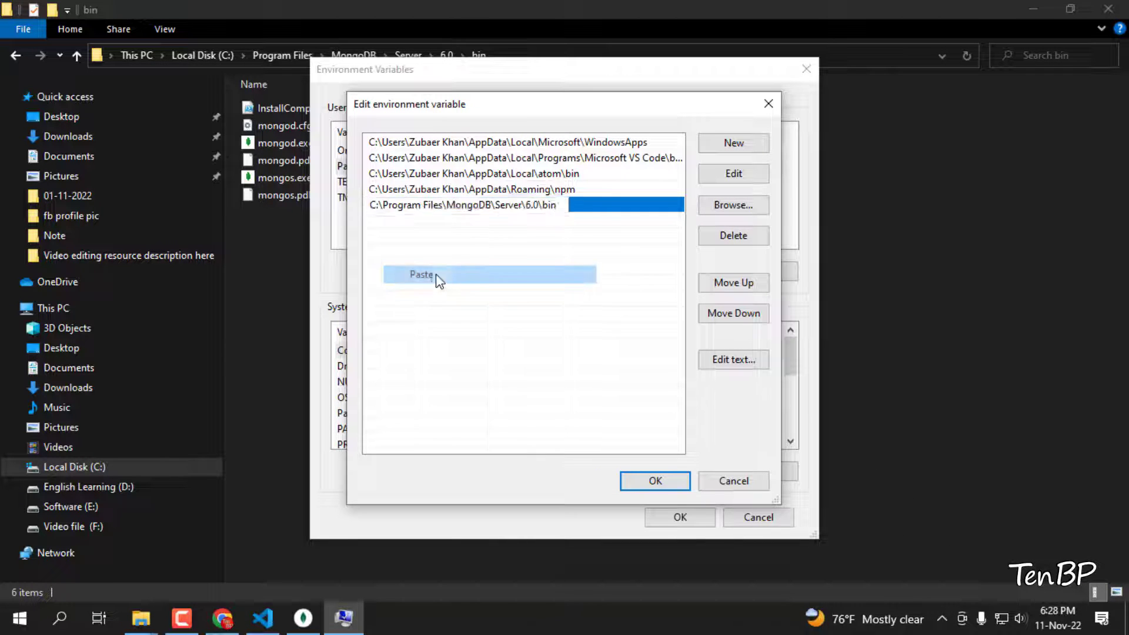
left_click(656, 482)
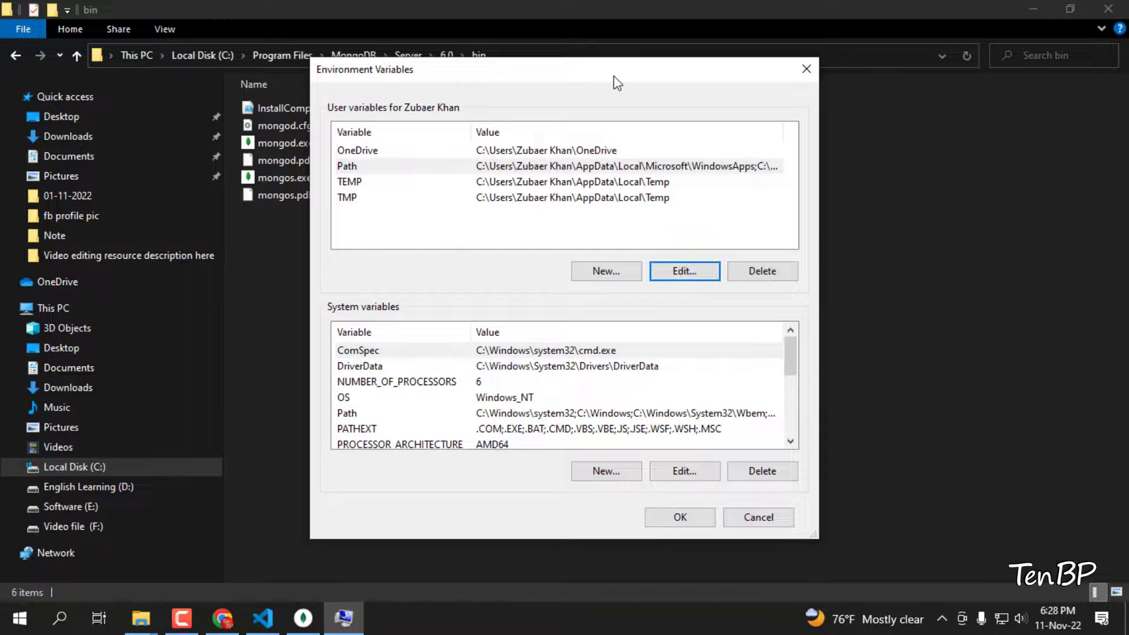
left_click(680, 520)
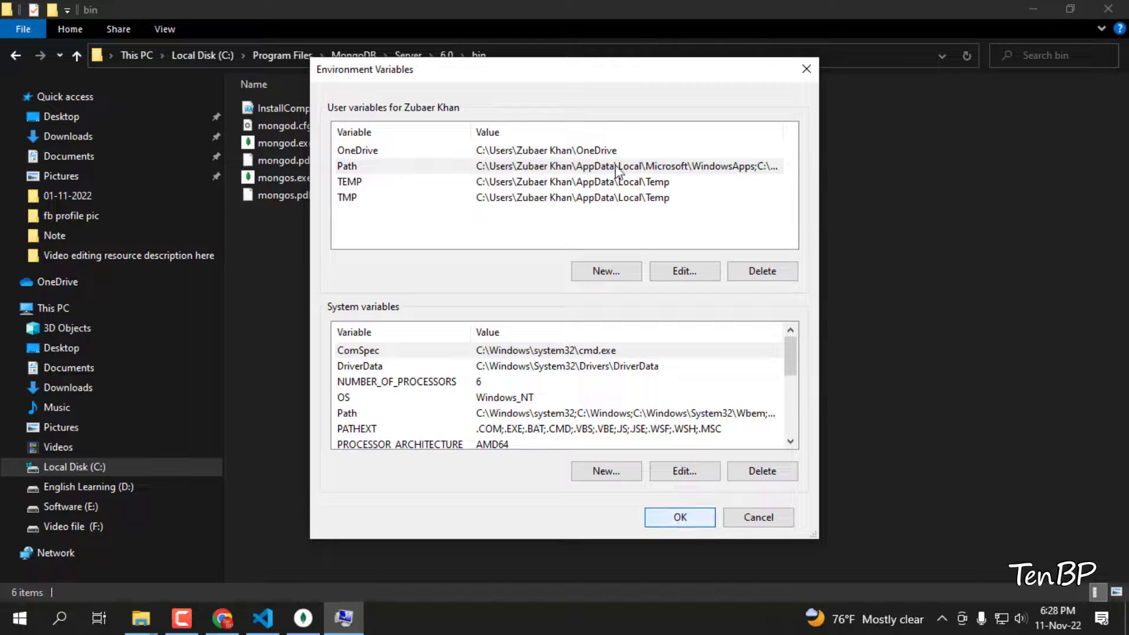
left_click(680, 518)
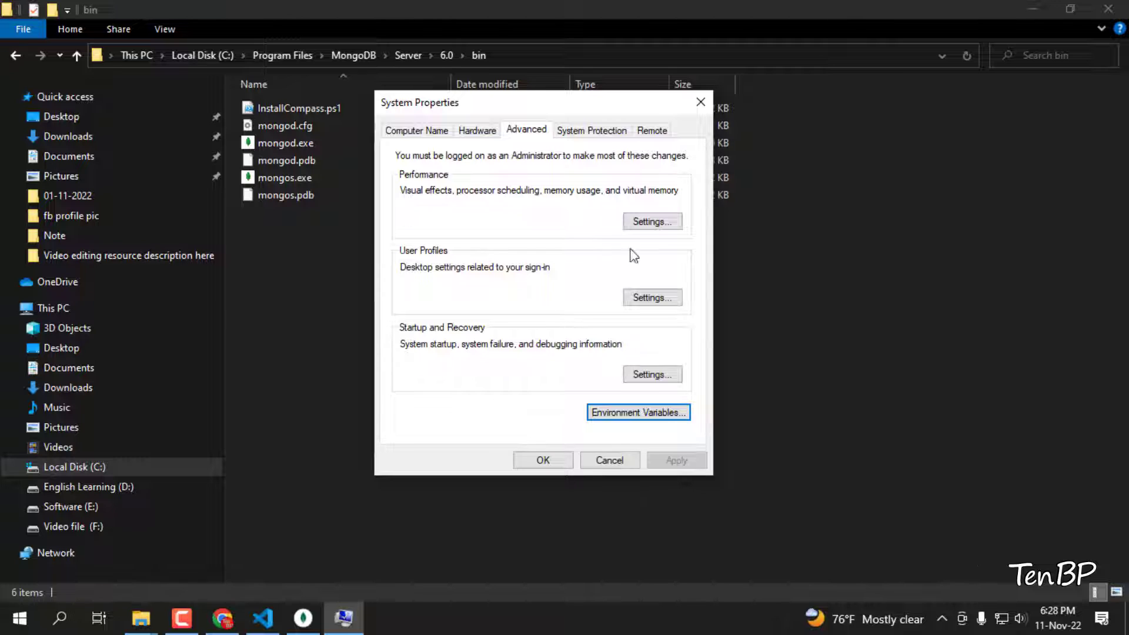
left_click(540, 459)
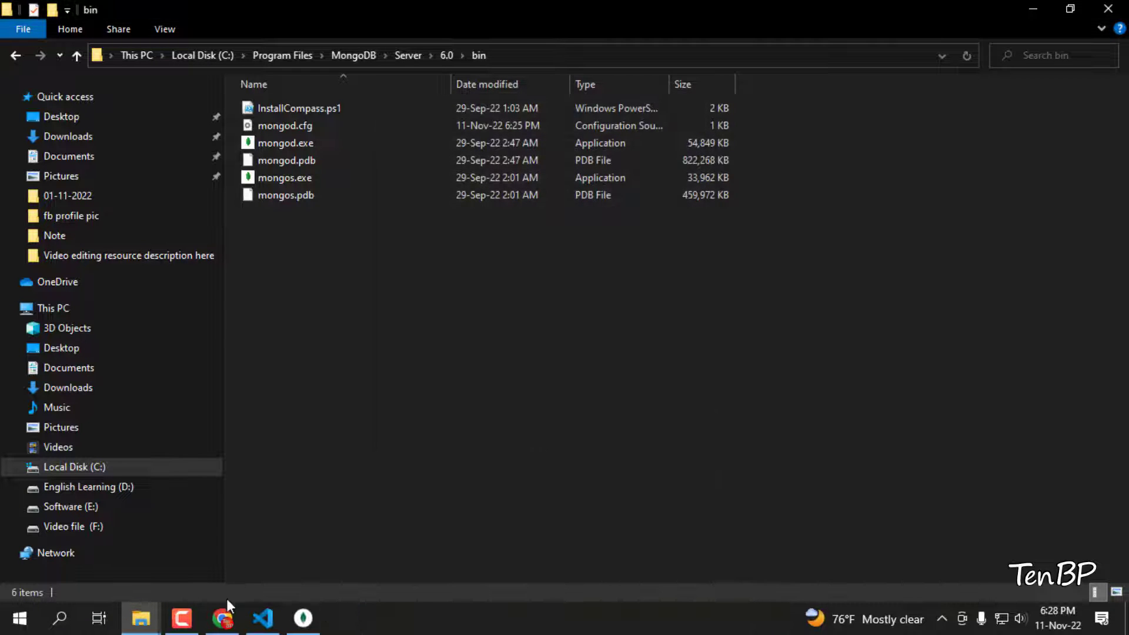
Search Windows for Command Prompt, open it, and try to start the MongoDB shell with mongosh.
left_click(58, 619)
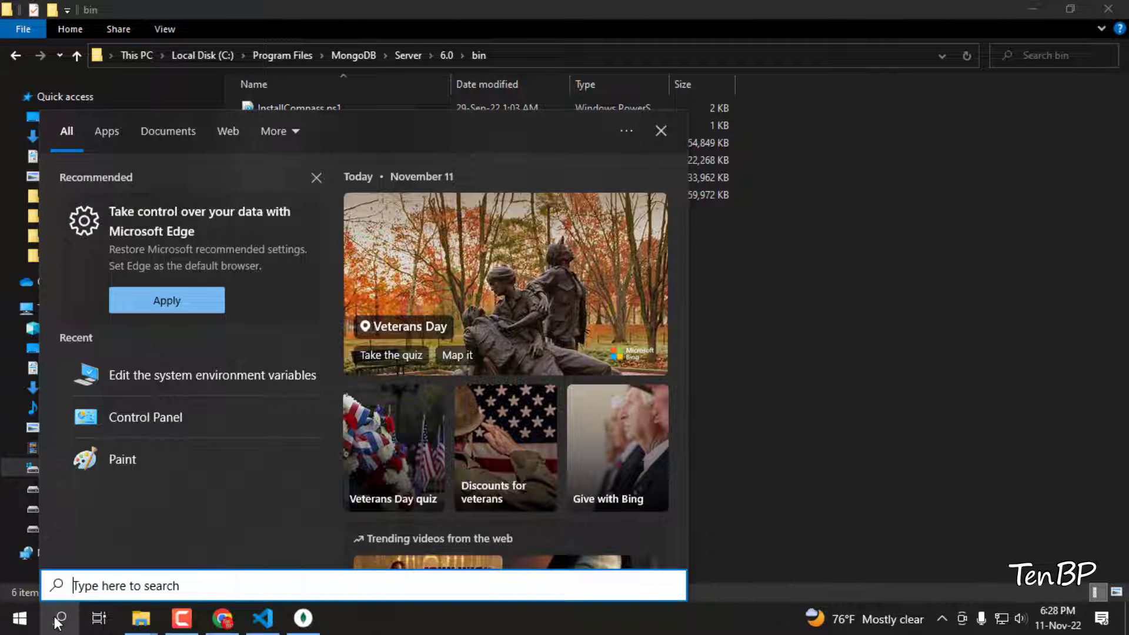
type("cdm")
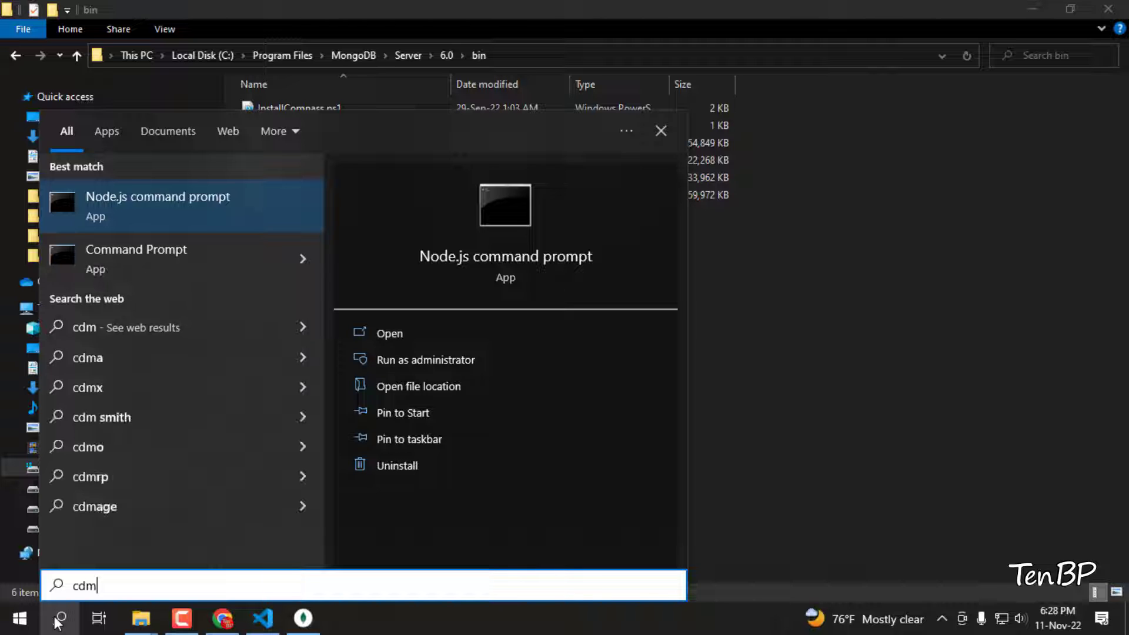
left_click(183, 259)
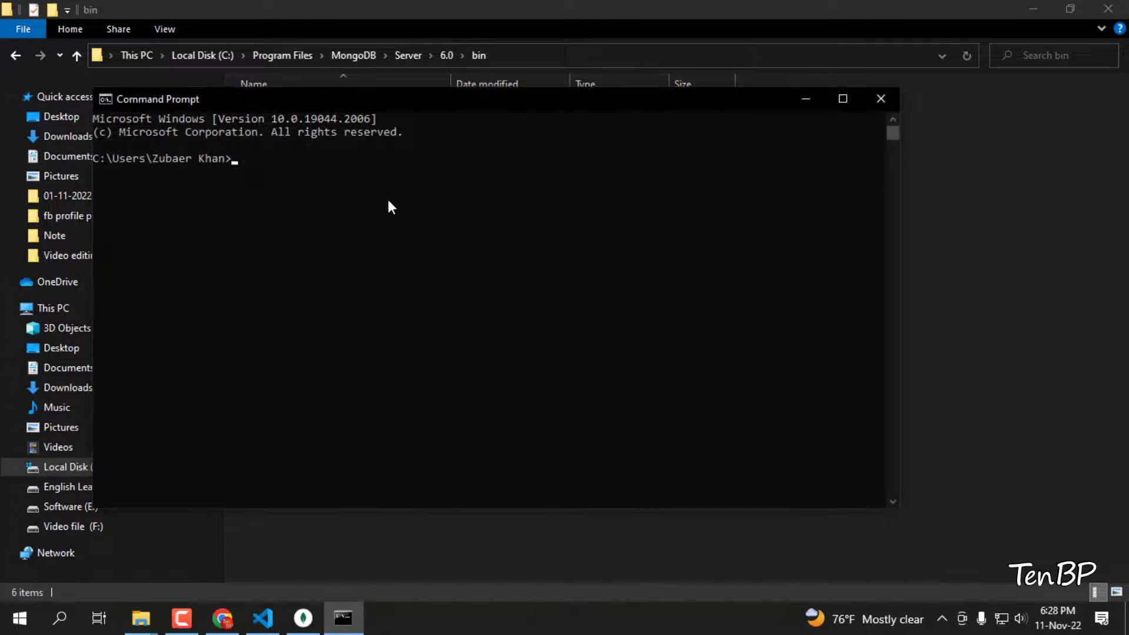
type("mongosh")
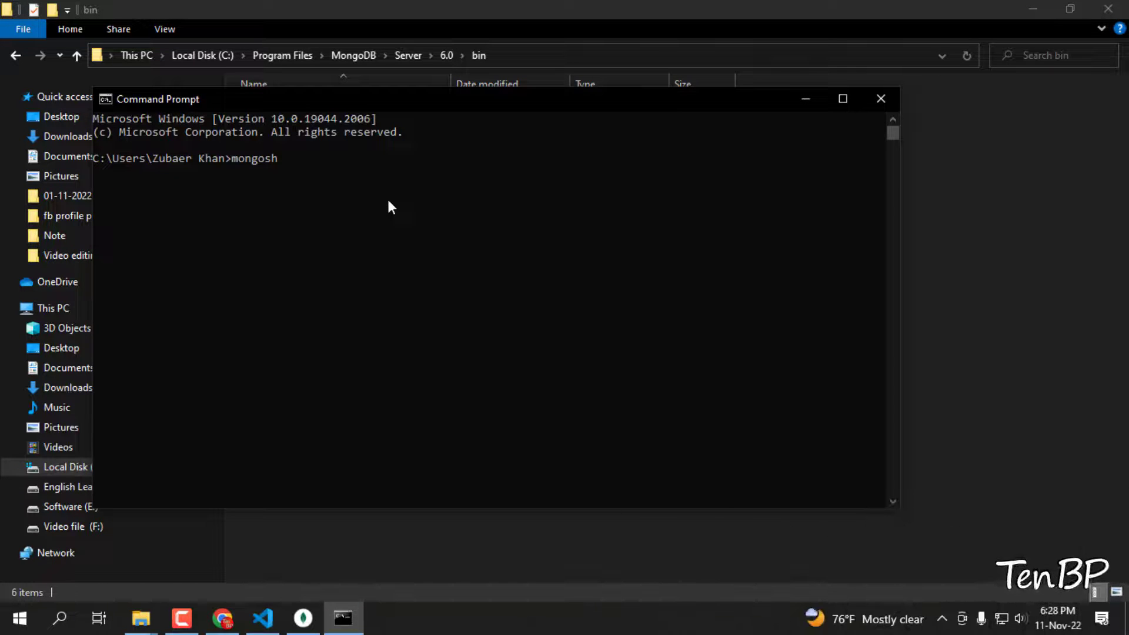
key("Return")
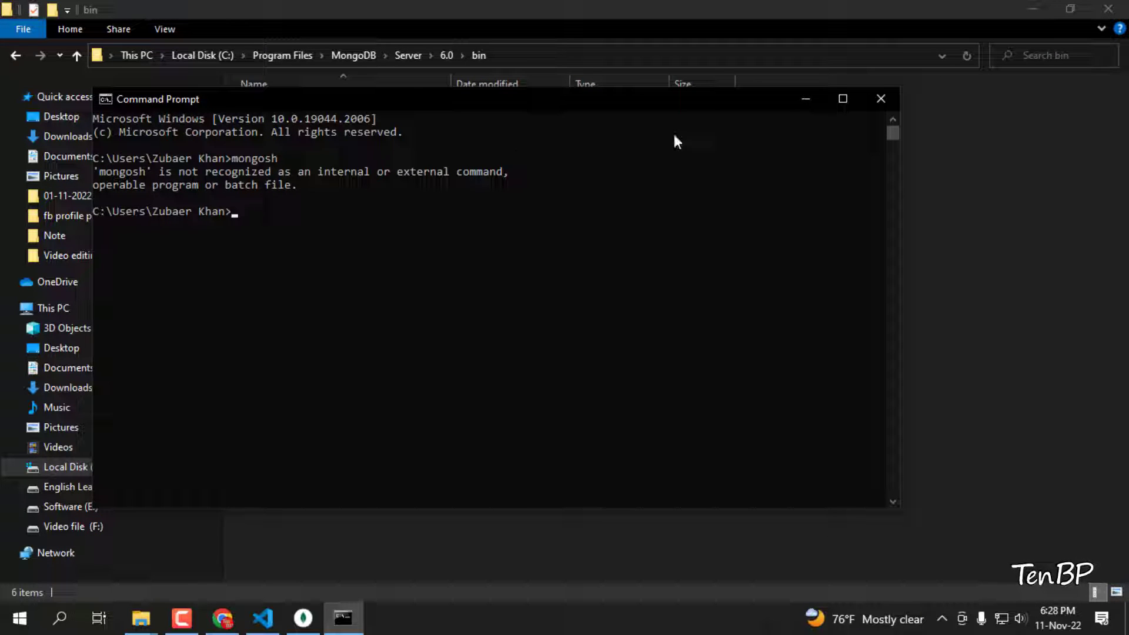
Check the executable's name in the bin folder, then return to Command Prompt and run mongod.
left_click(995, 196)
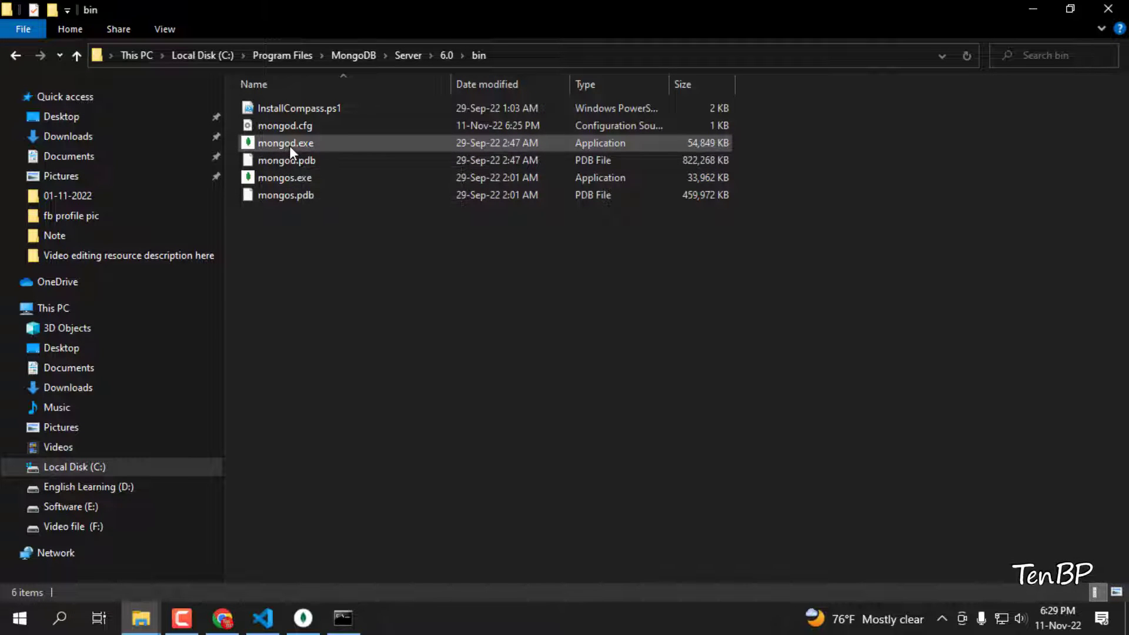
left_click(344, 617)
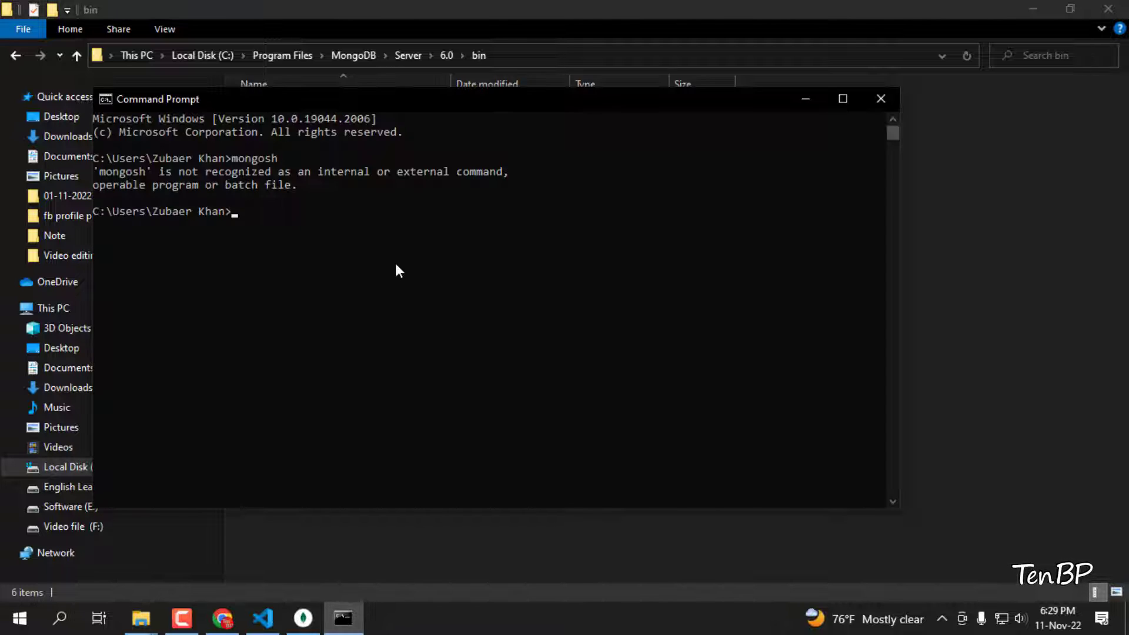
type("mongod")
key("Return")
Examine the mongod log in a maximized Command Prompt for the startup error and its data directory path, then minimize the window.
left_click(955, 273)
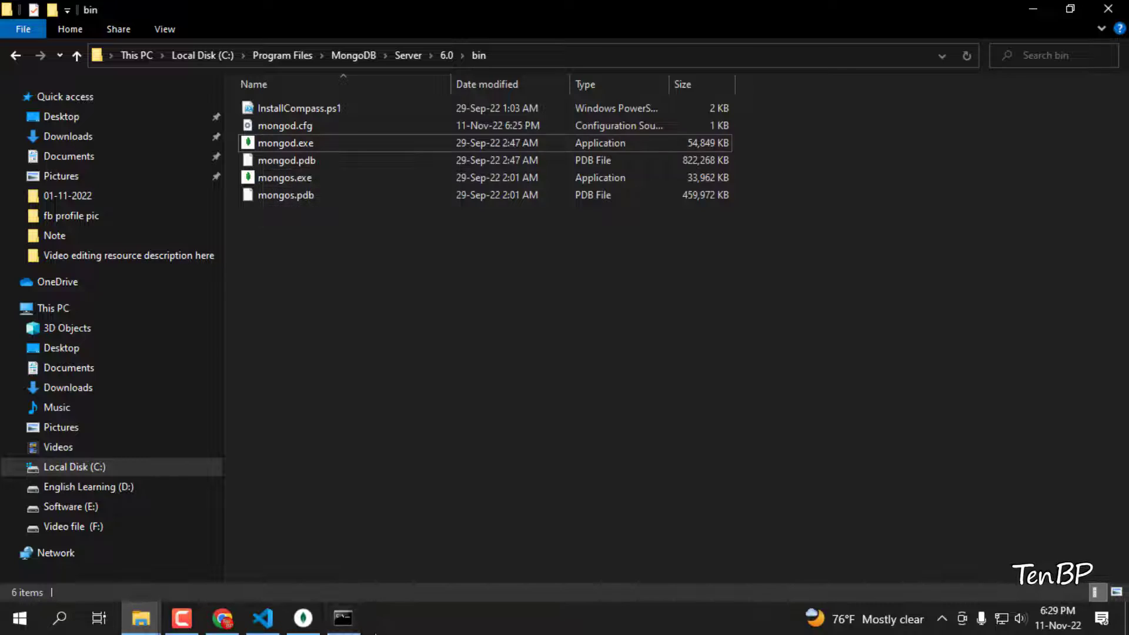
left_click(343, 618)
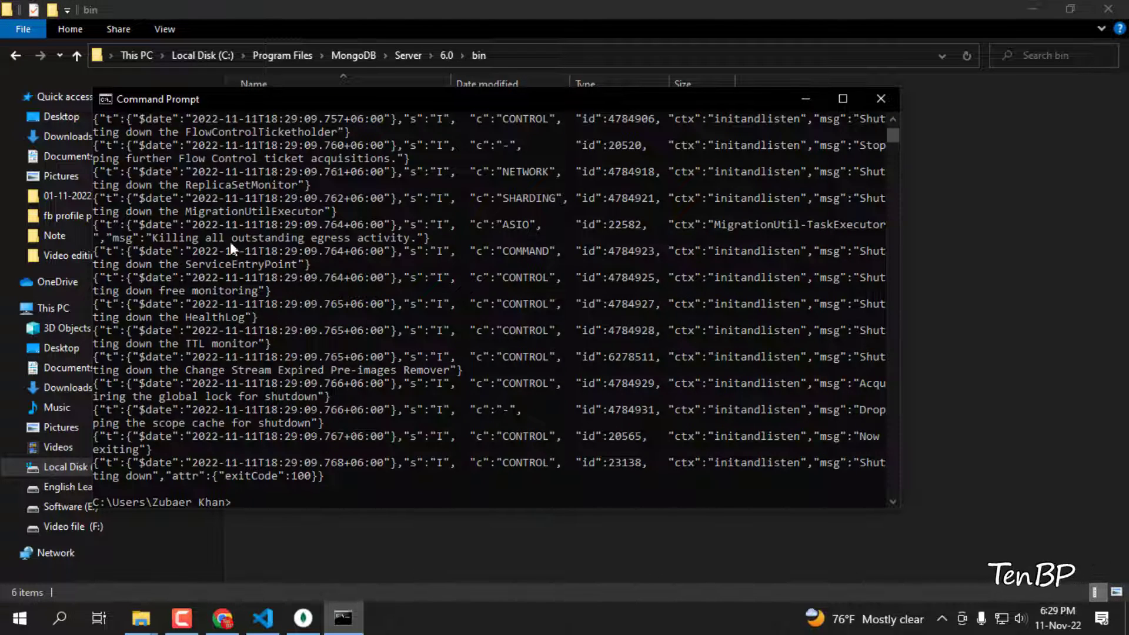
scroll(384, 317, "up", 10)
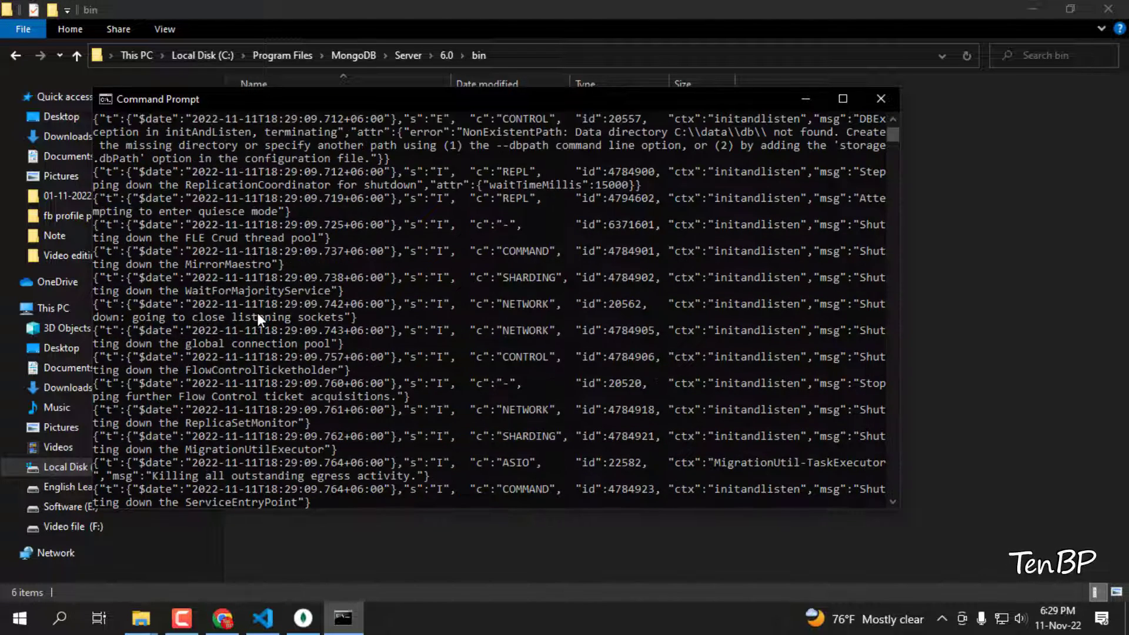
scroll(367, 188, "up", 3)
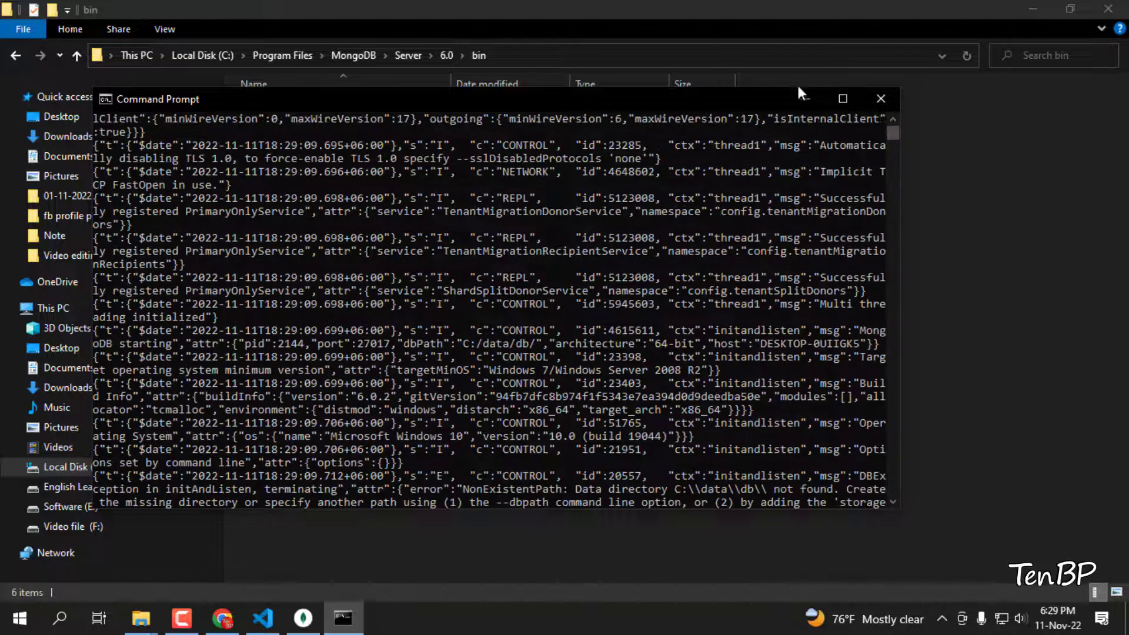
left_click(842, 99)
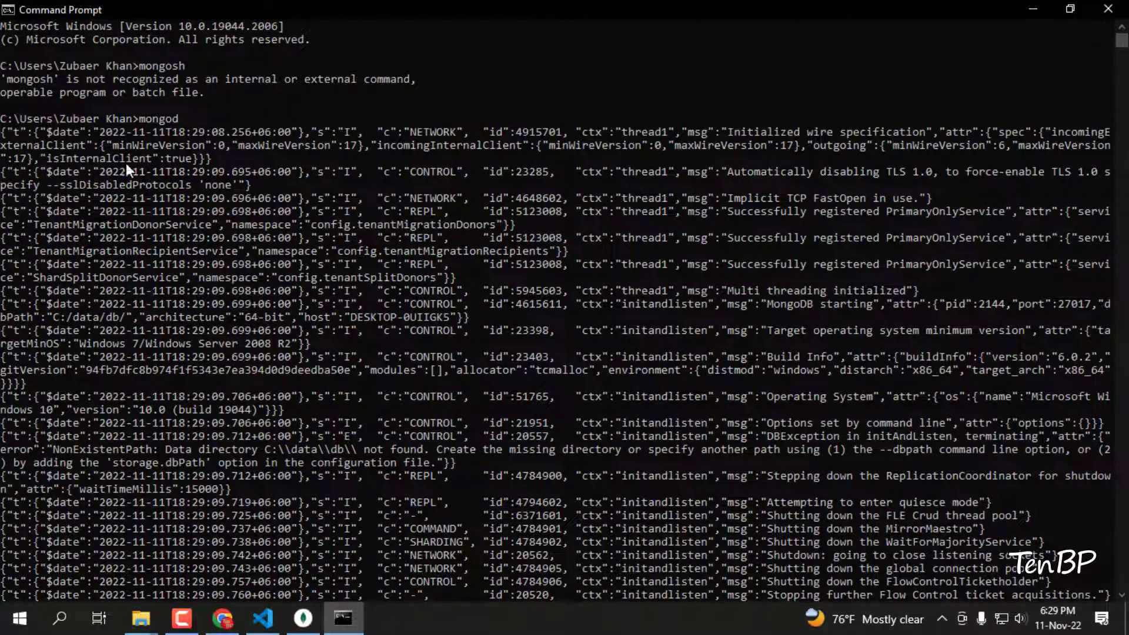
left_click(161, 423)
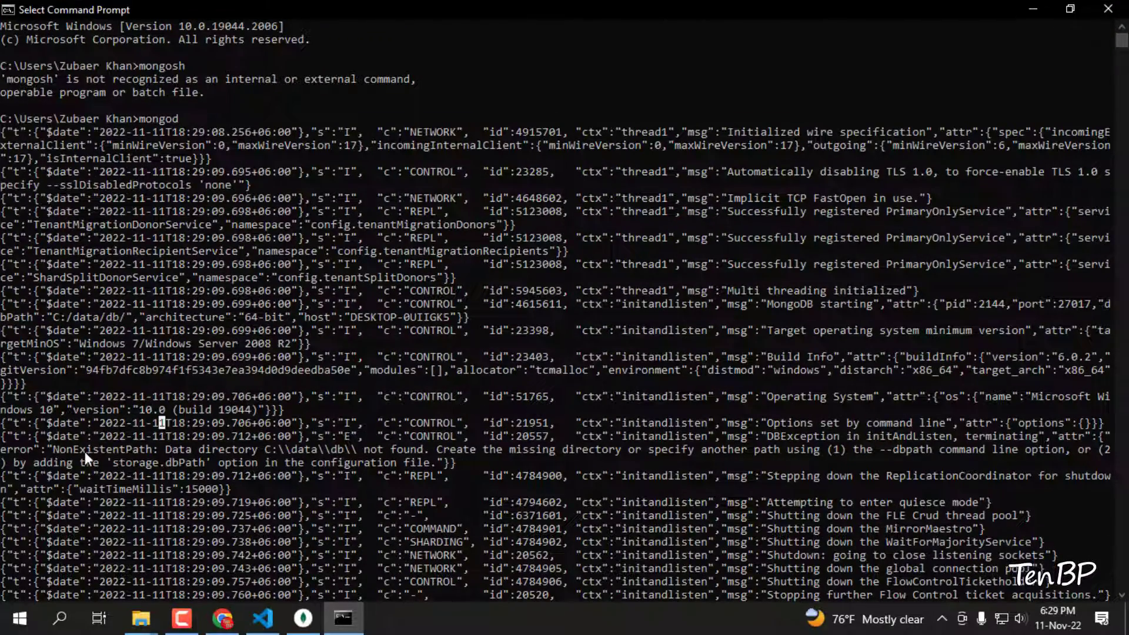
left_click_drag(58, 448, 184, 449)
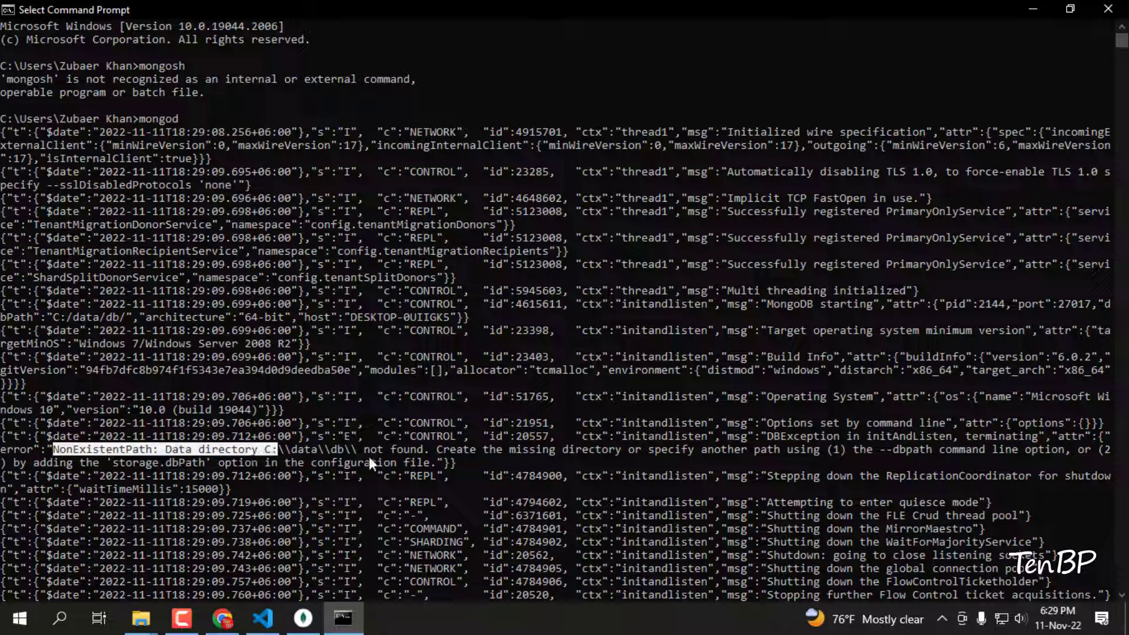
left_click(282, 449)
left_click_drag(335, 449, 347, 450)
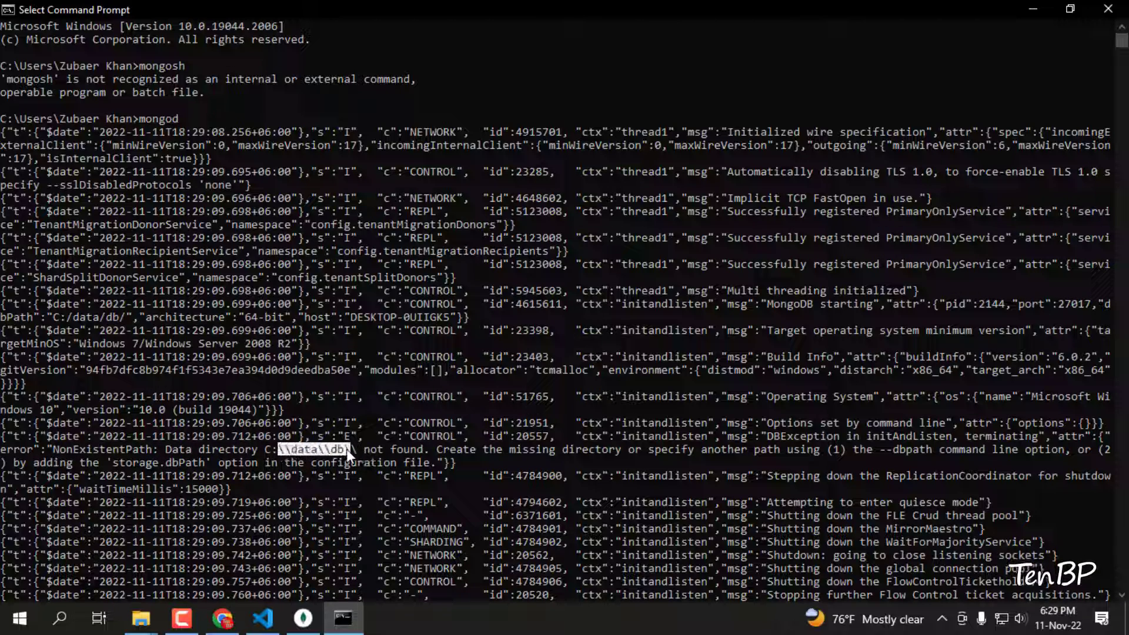
left_click(373, 450)
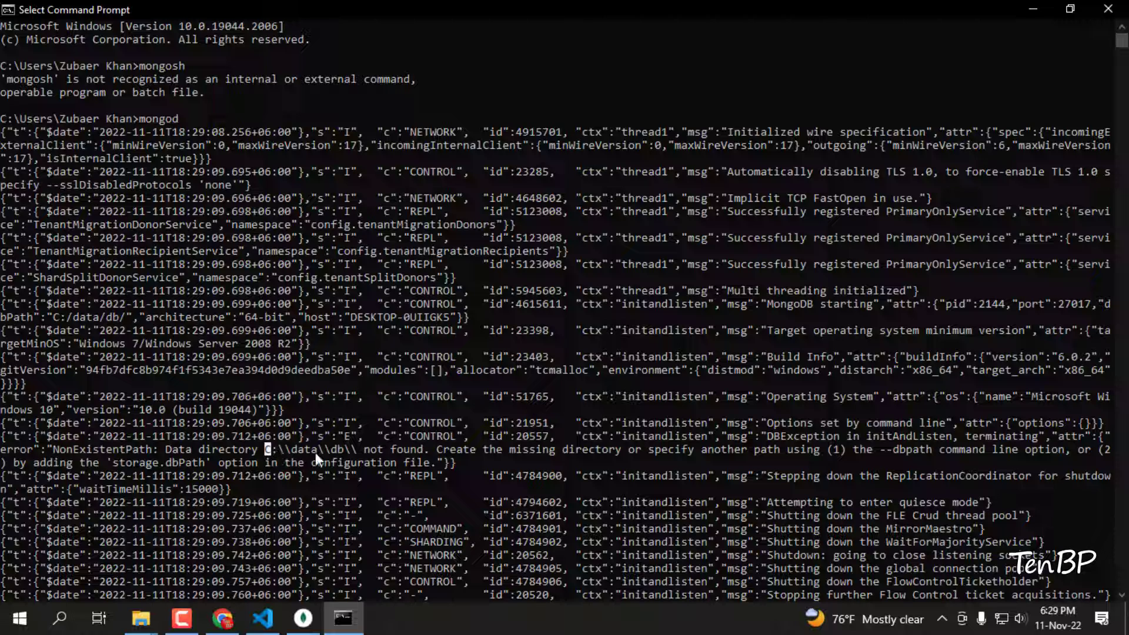
double_click(315, 453)
left_click(305, 450)
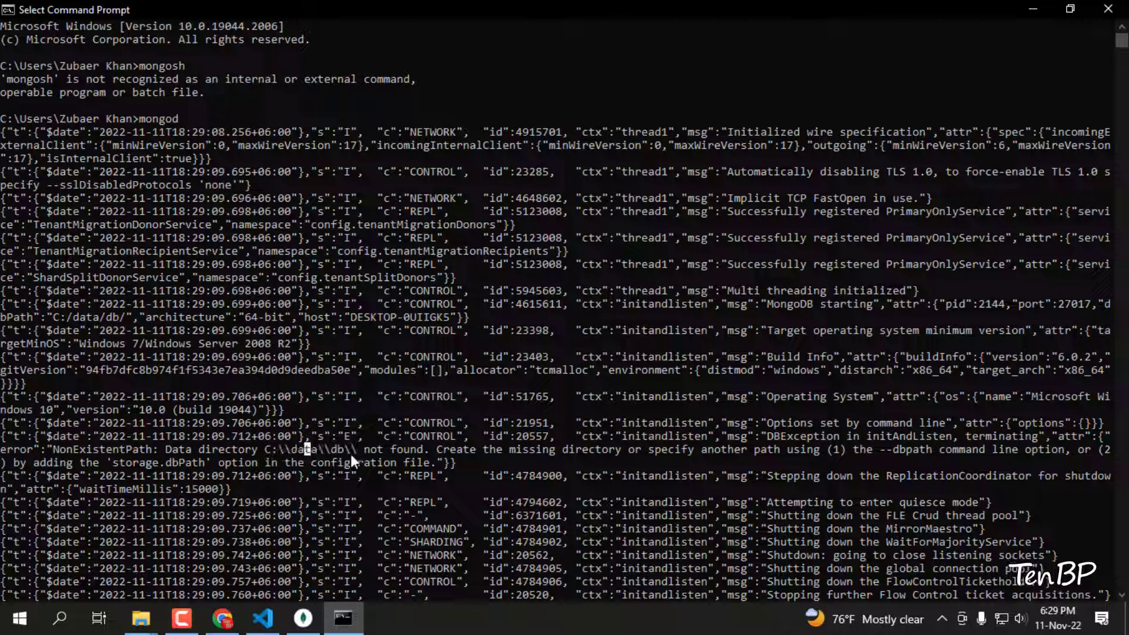
double_click(337, 453)
left_click(424, 451)
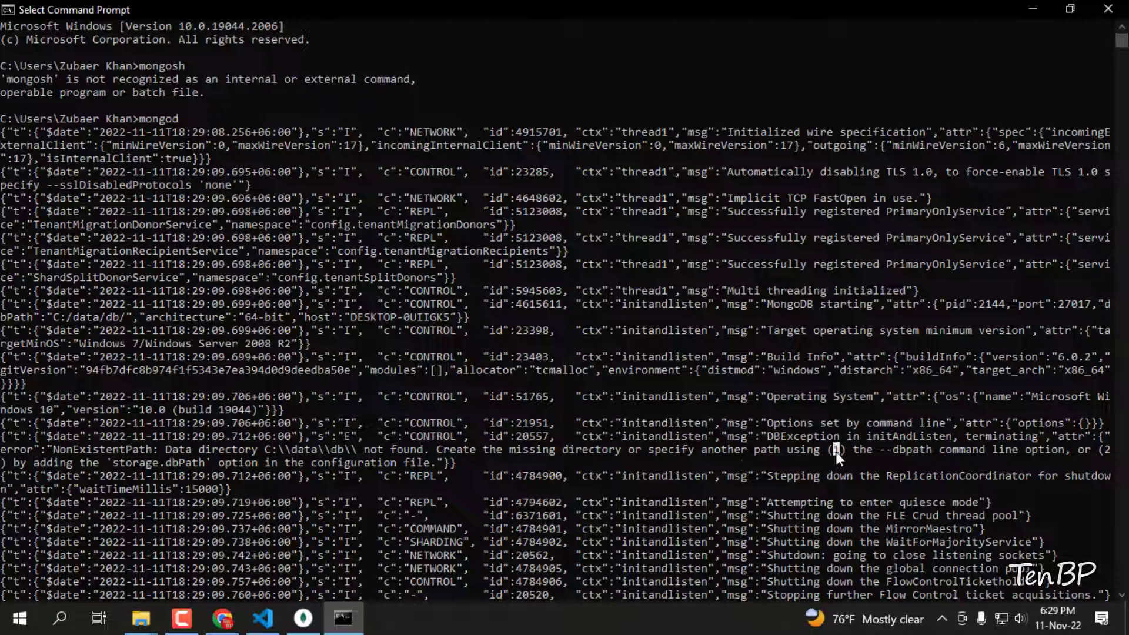
double_click(303, 454)
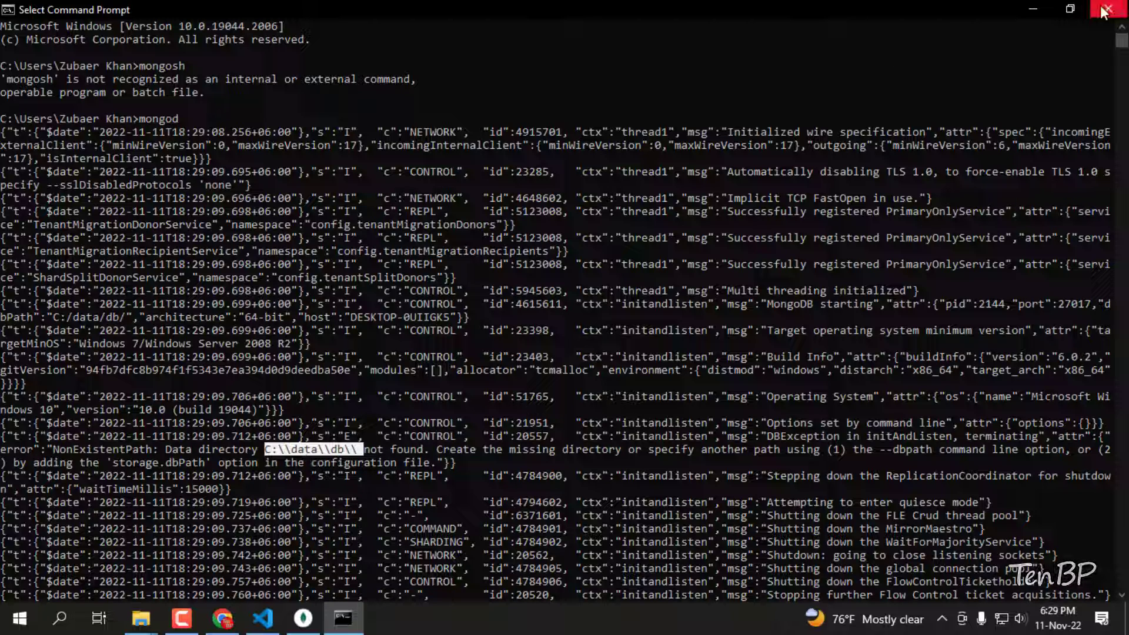
left_click(1033, 8)
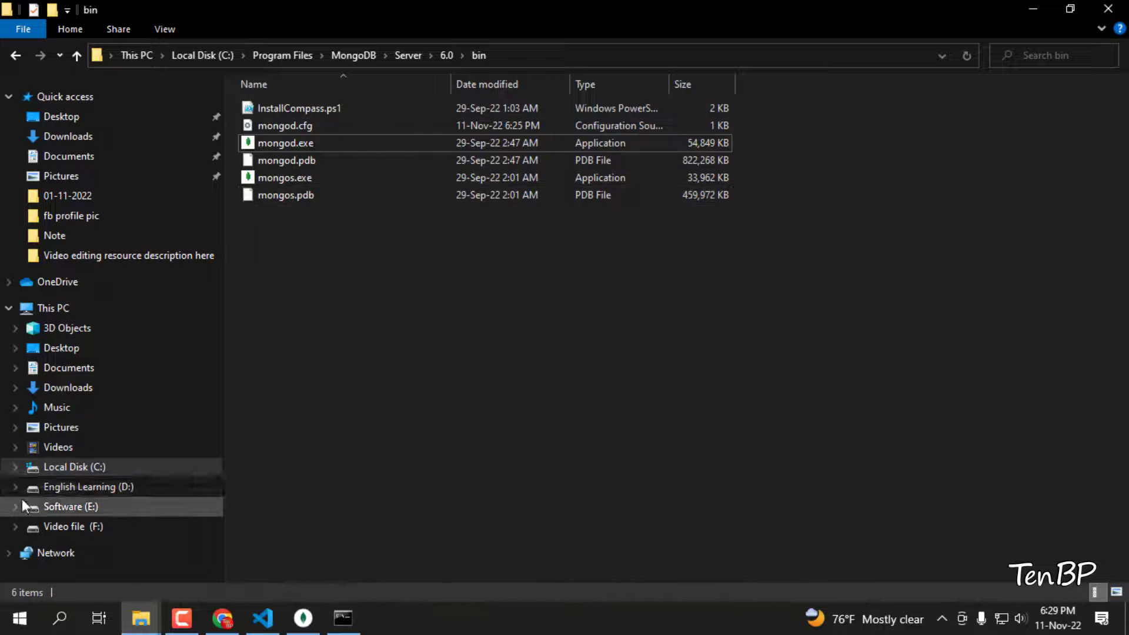
Create a new folder named data in the root of Local Disk (C:).
left_click(101, 469)
right_click(363, 248)
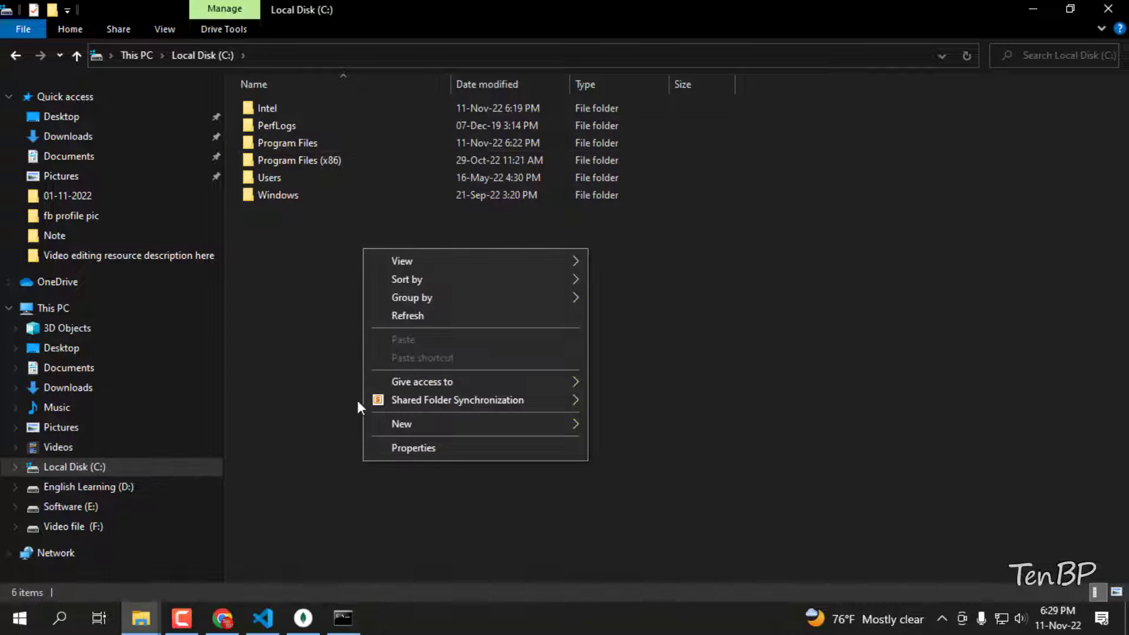
mouse_move(453, 428)
left_click(637, 427)
type("data")
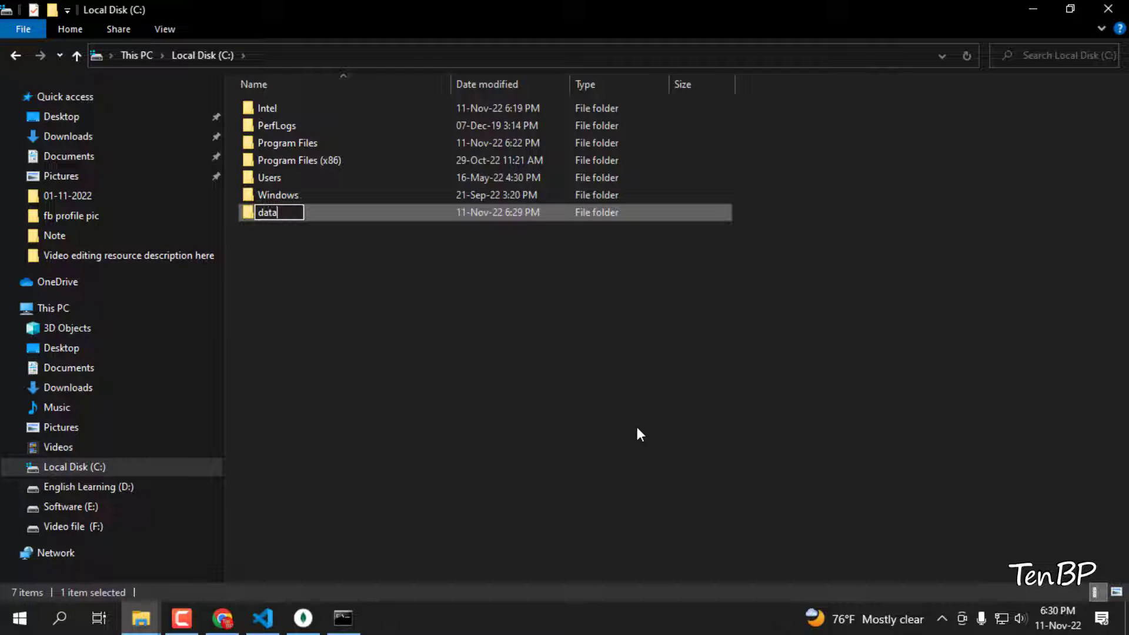
key("Return")
Open the data folder and create a subfolder named db inside it.
key("Return")
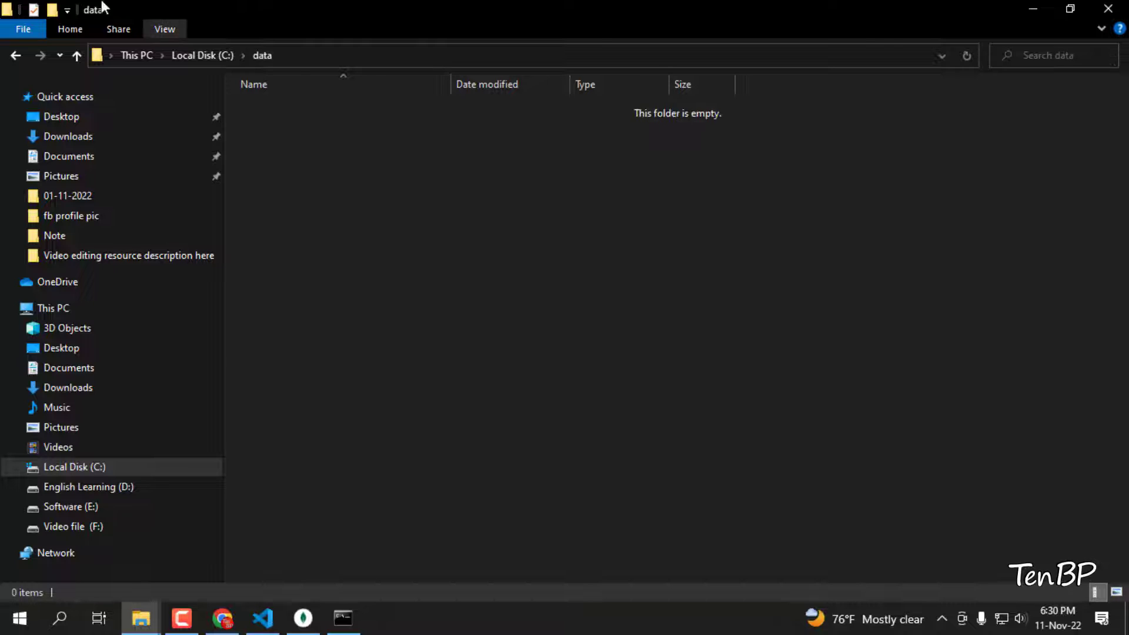
left_click(52, 10)
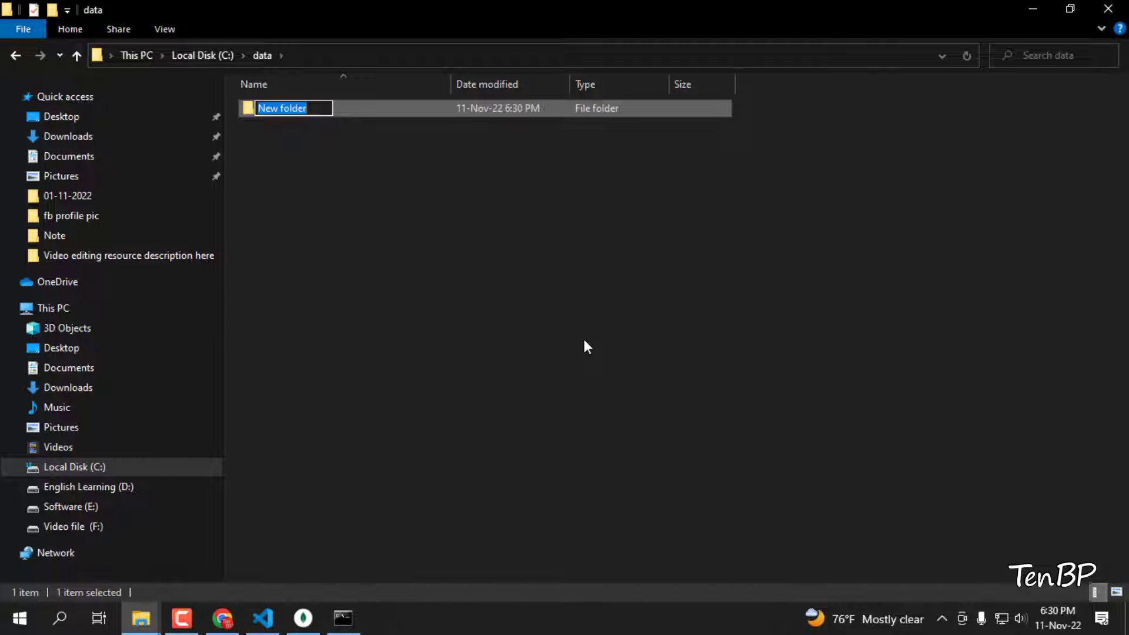
type("db")
key("Return")
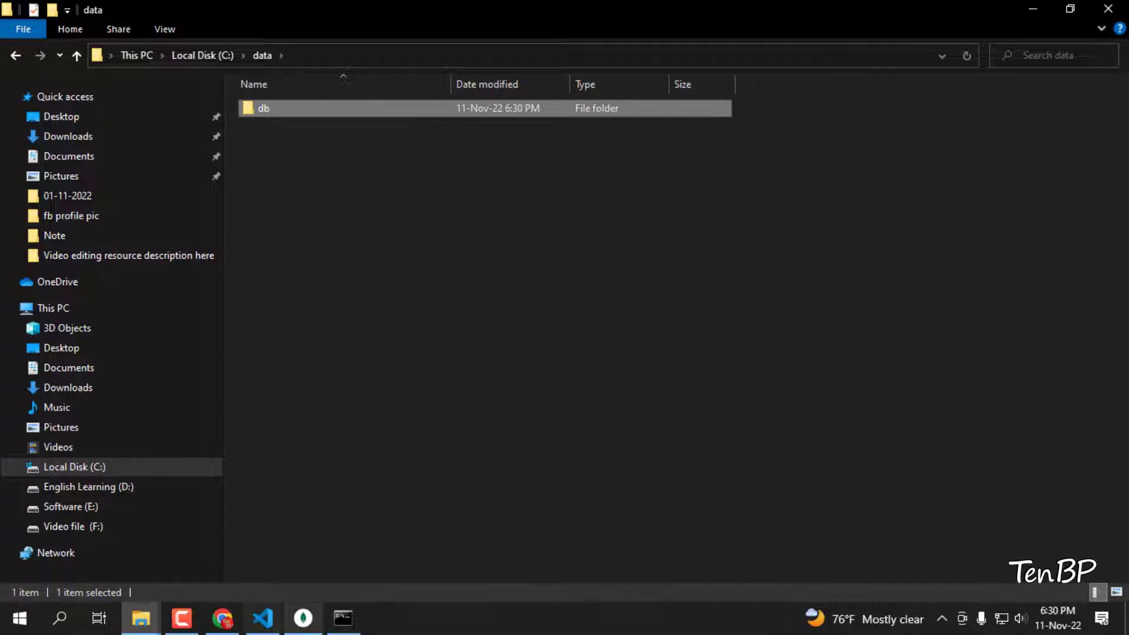
Switch back to Command Prompt and run mongod again.
left_click(343, 617)
scroll(506, 428, "down", 13)
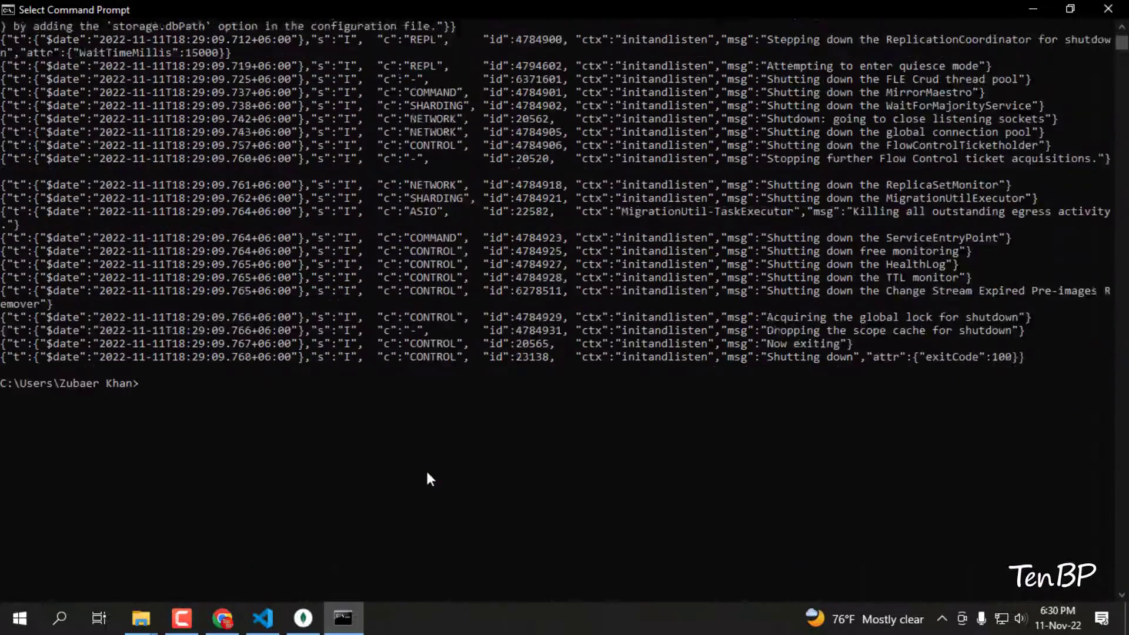
type("mongo")
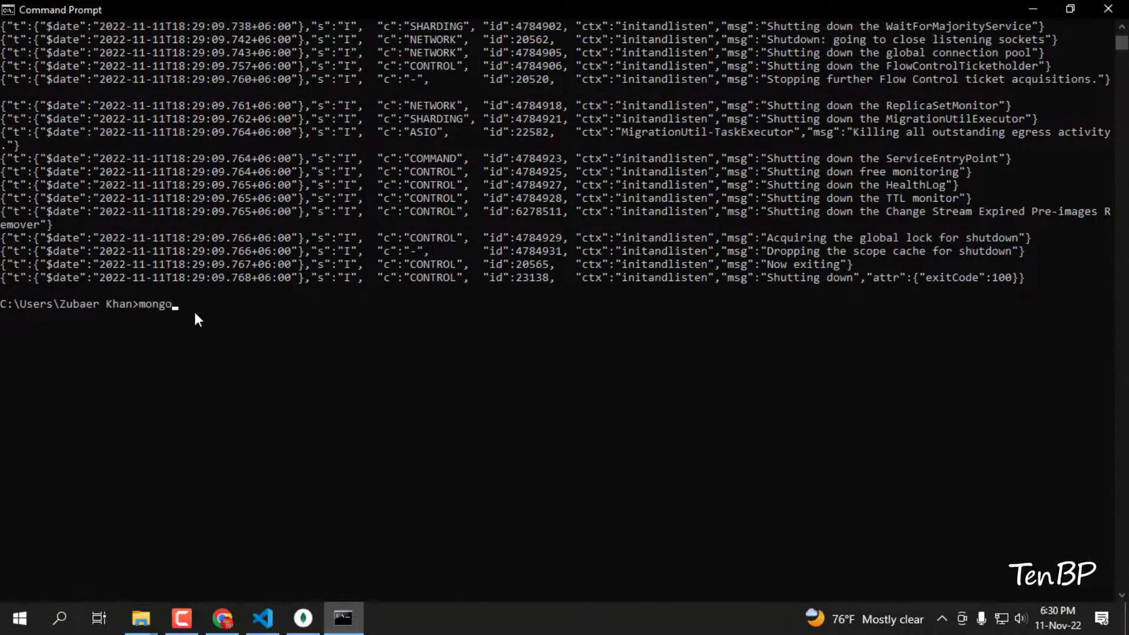
type("d")
key("Return")
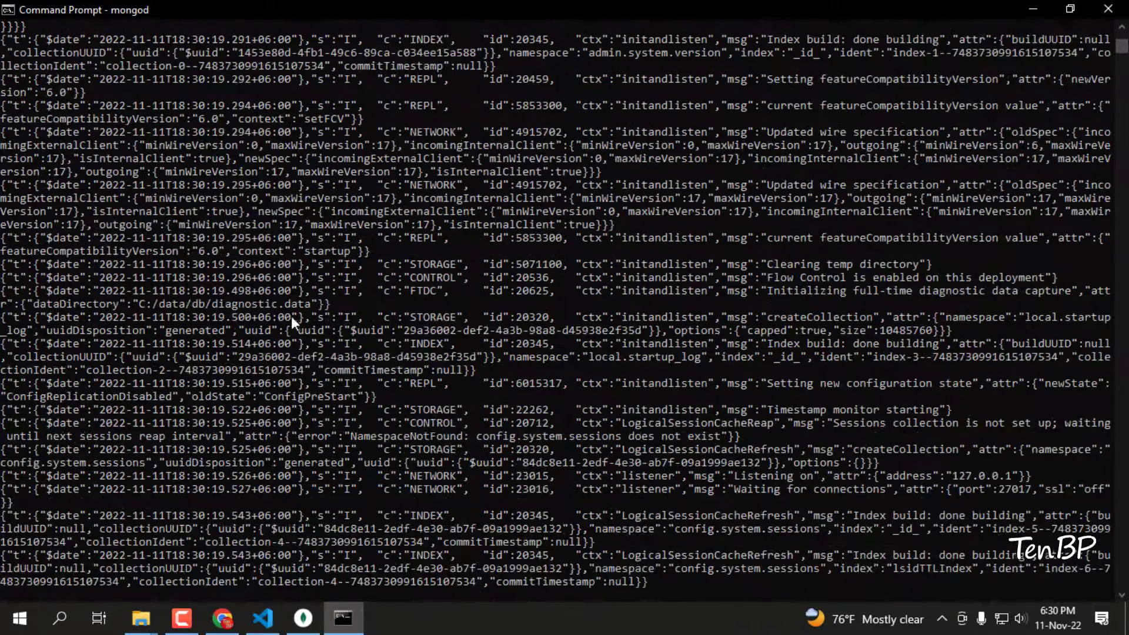
Examine the mongod startup log in Command Prompt from the command line to the listening entries, then put the window away.
scroll(120, 510, "down", 3)
scroll(347, 224, "up", 2)
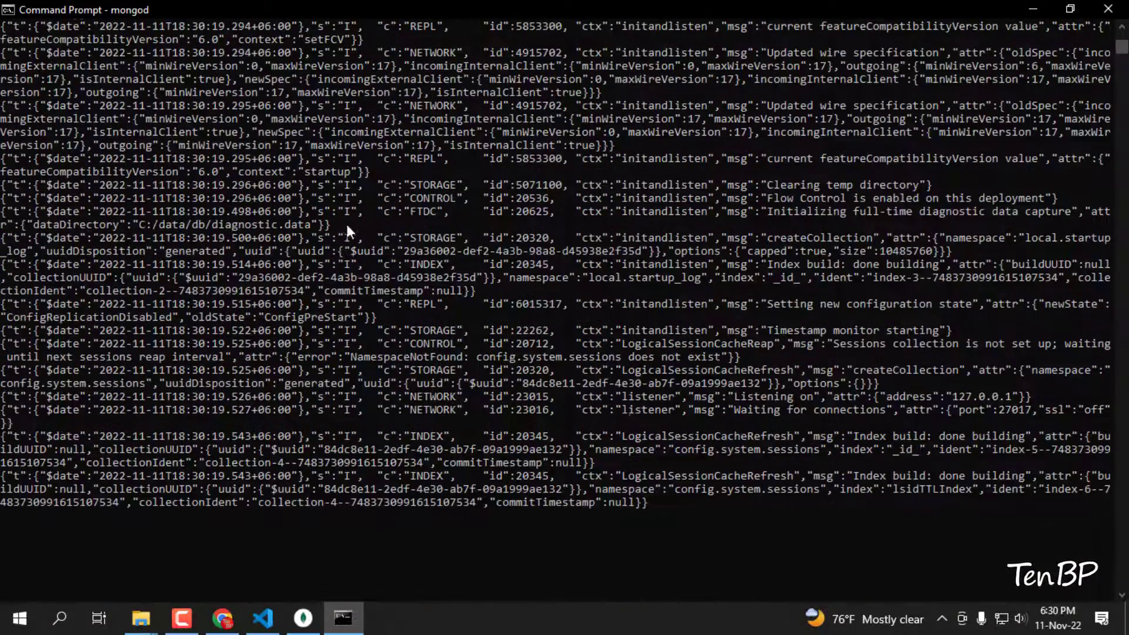
scroll(290, 404, "down", 2)
scroll(289, 401, "up", 11)
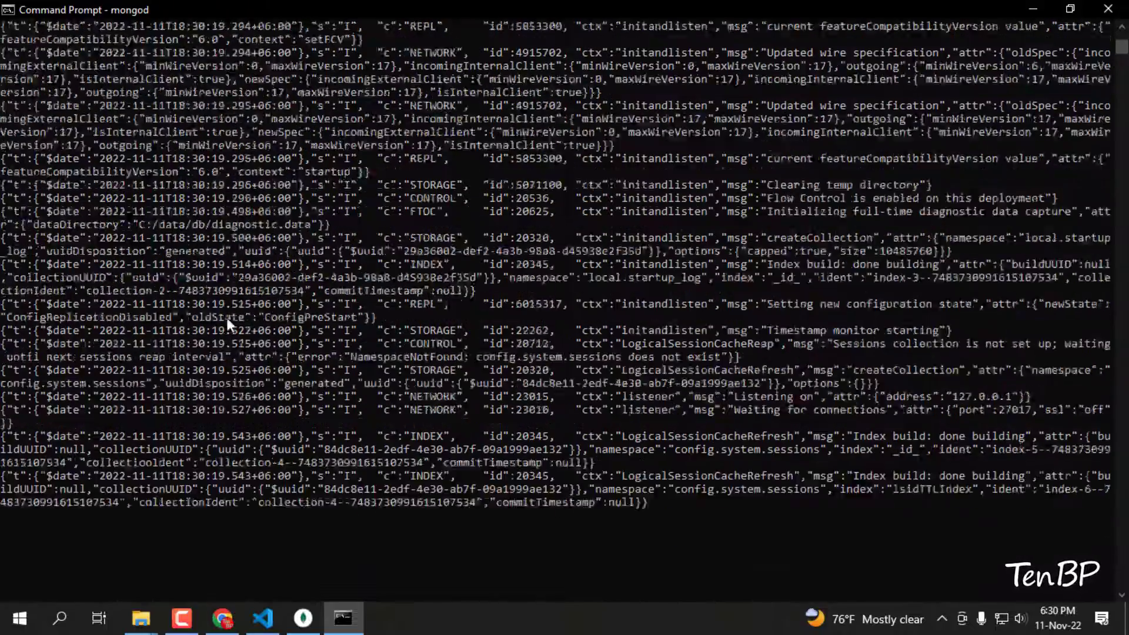
scroll(257, 201, "up", 5)
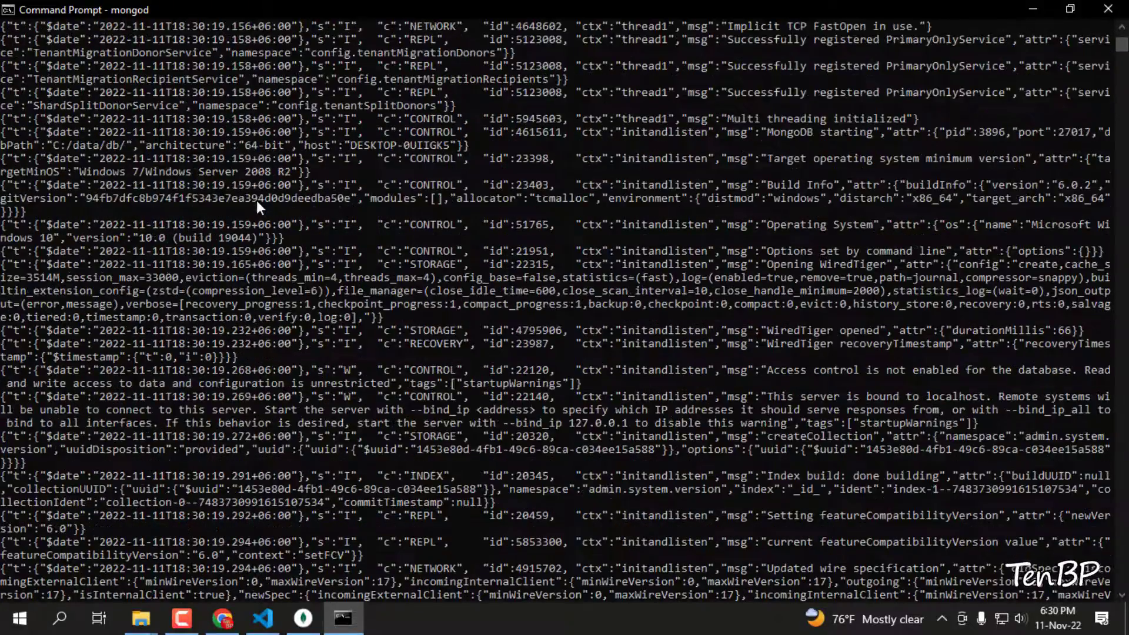
scroll(351, 364, "up", 3)
scroll(226, 274, "up", 4)
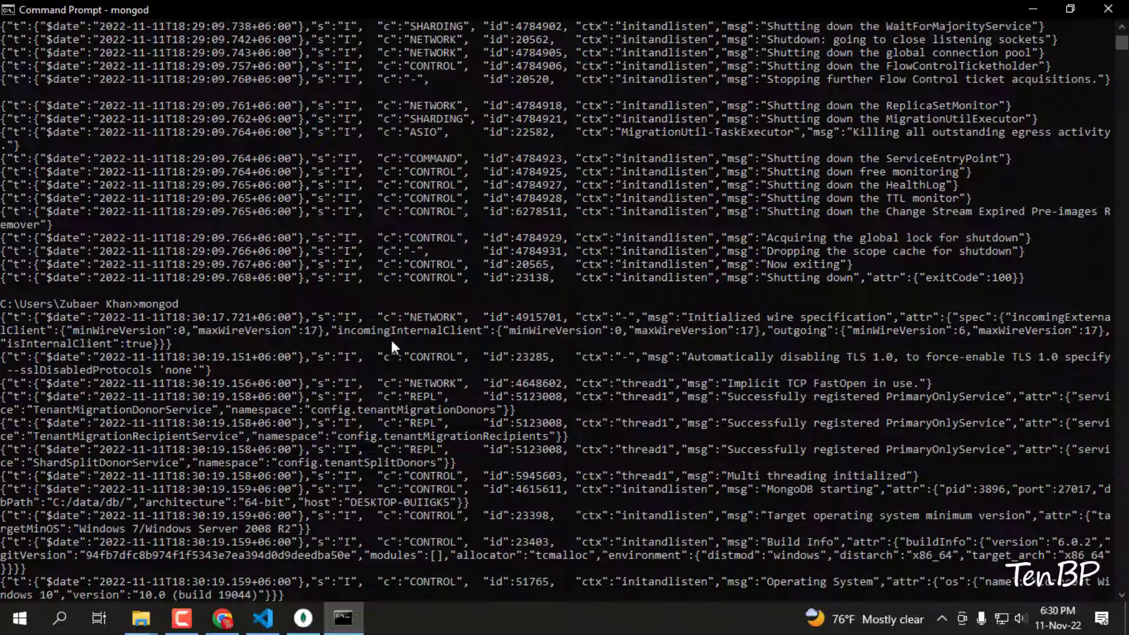
scroll(391, 342, "down", 20)
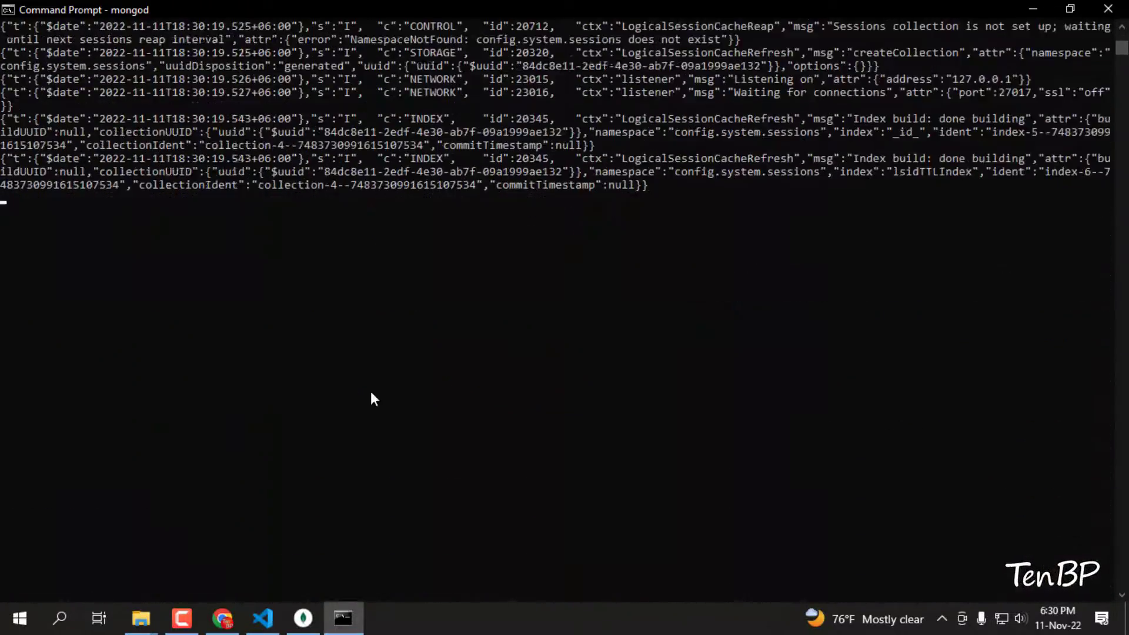
scroll(451, 253, "up", 4)
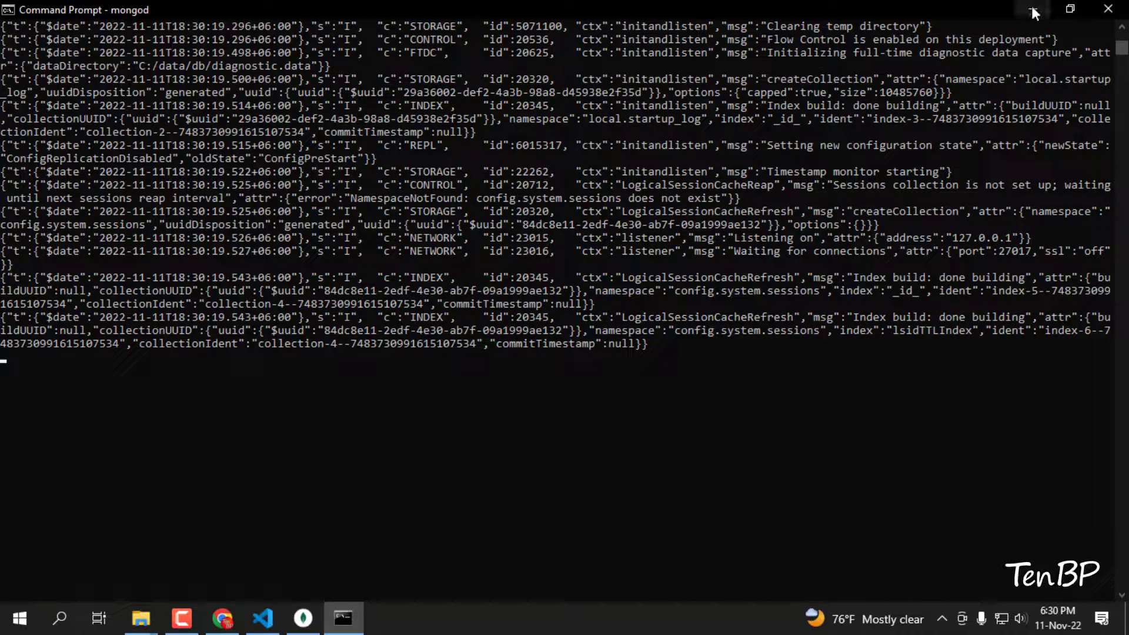
left_click(1070, 9)
left_click(802, 94)
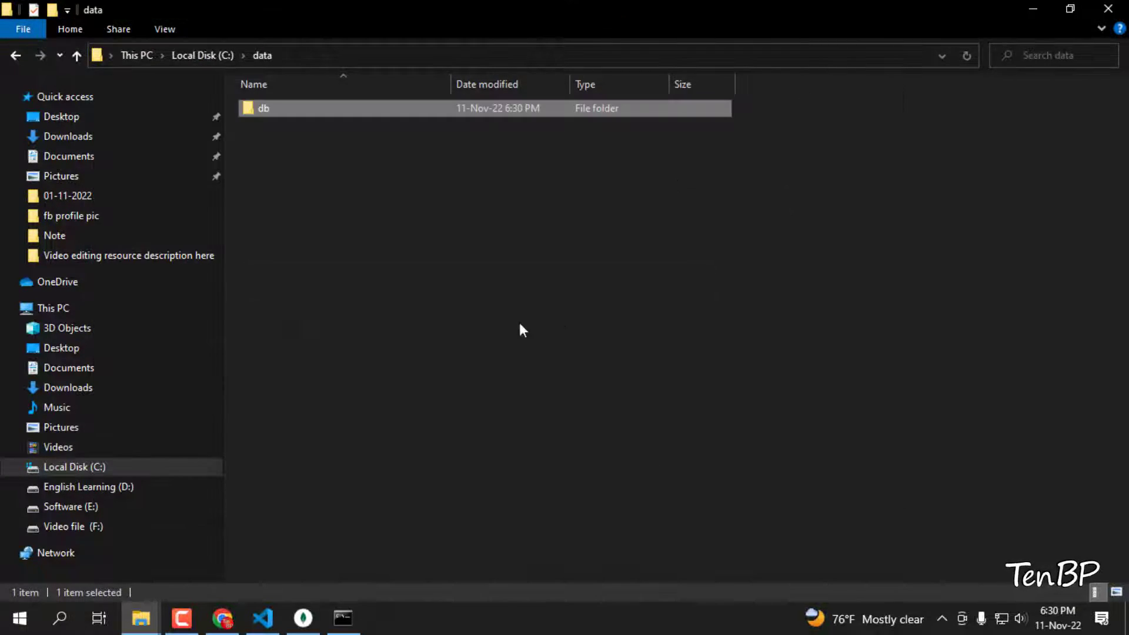
Open the mongoDB folder on the desktop and extract mongosh-1.6.0-win32-x64.zip into it with 7-Zip.
left_click(520, 325)
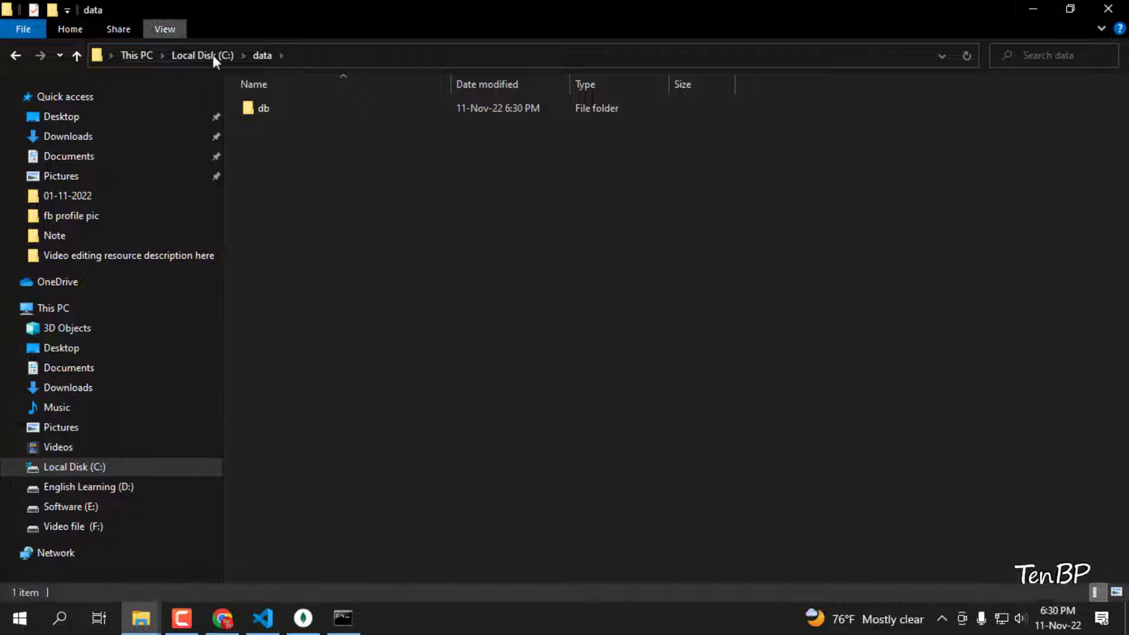
left_click(1046, 7)
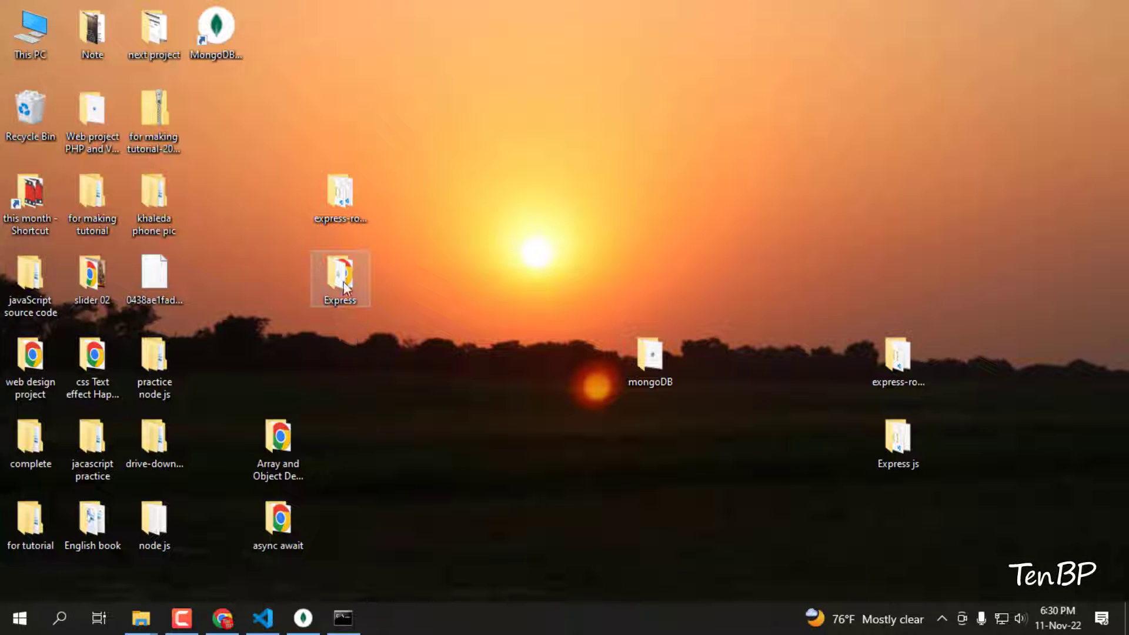
double_click(653, 358)
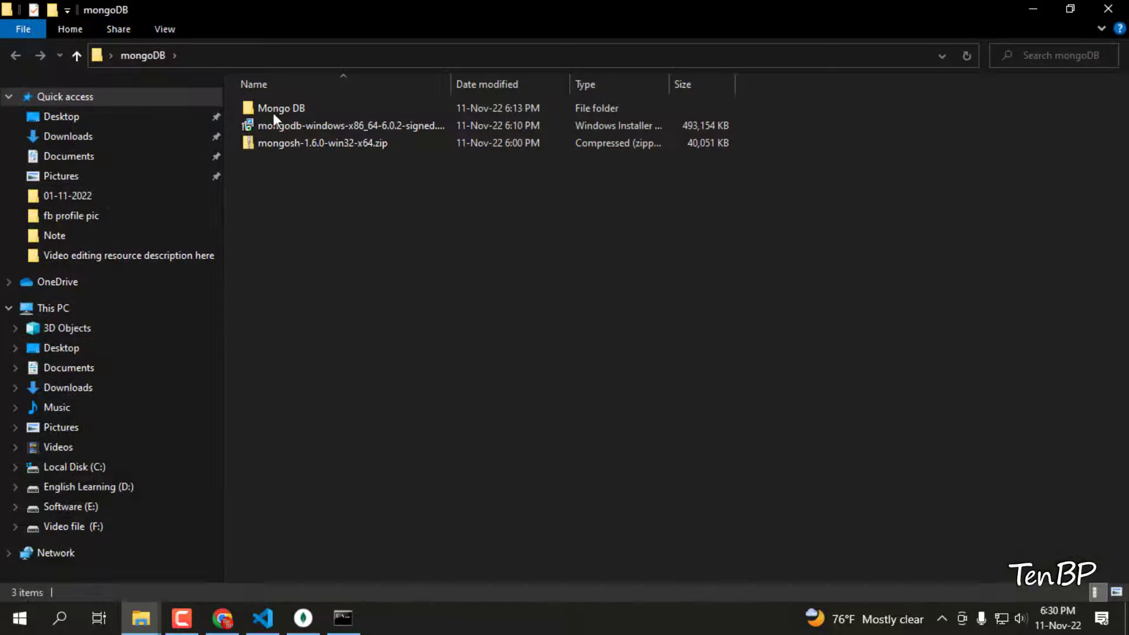
right_click(277, 144)
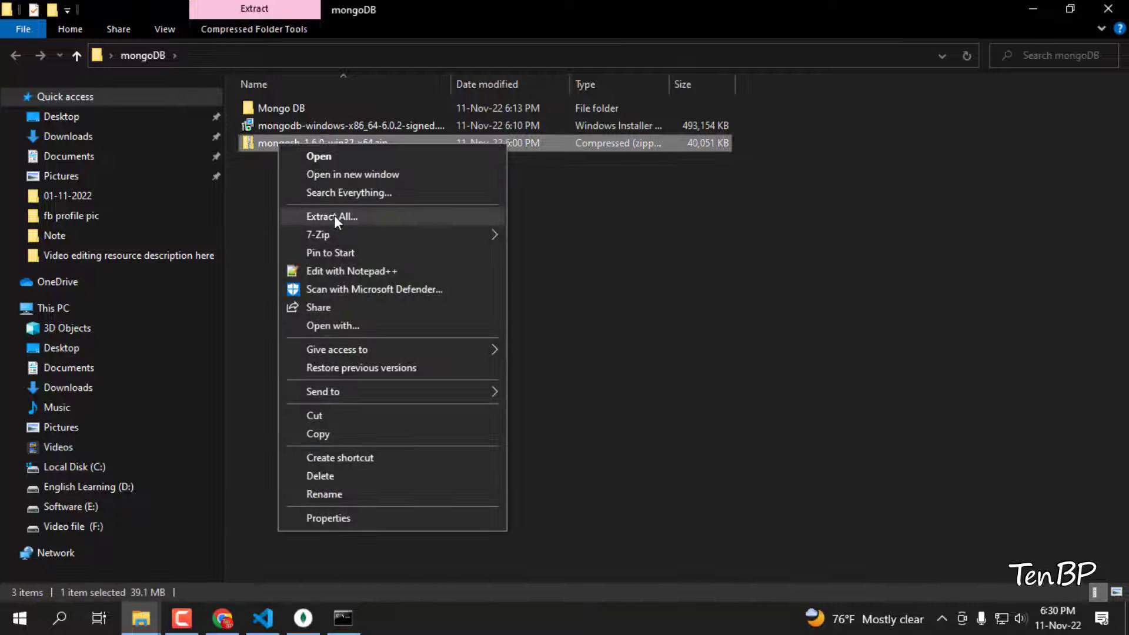
right_click(287, 146)
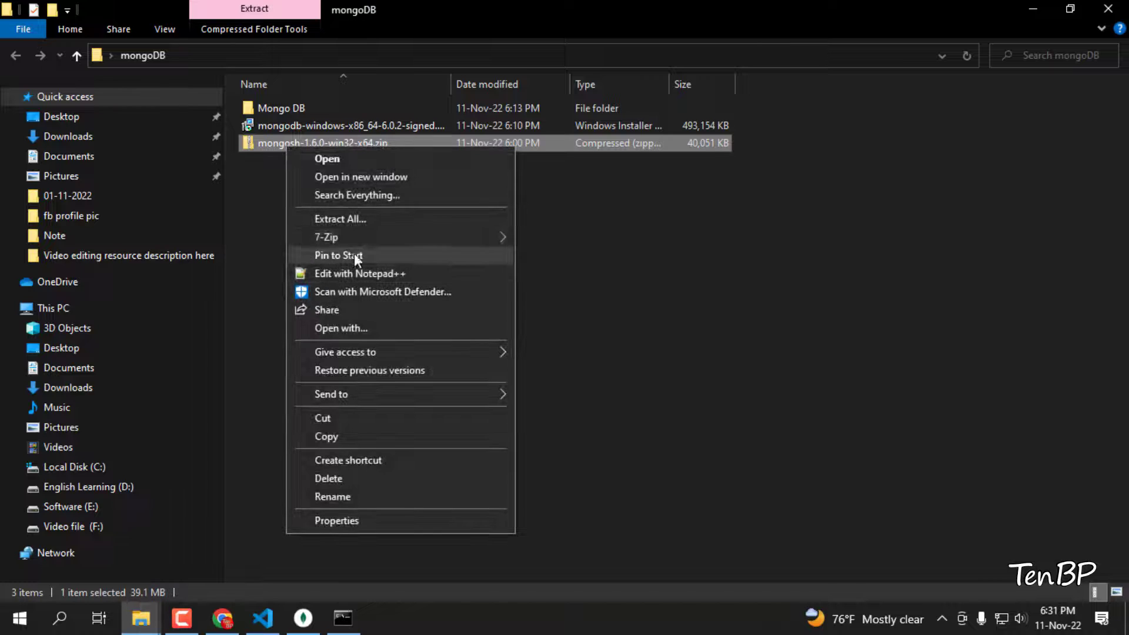
mouse_move(365, 236)
left_click(584, 293)
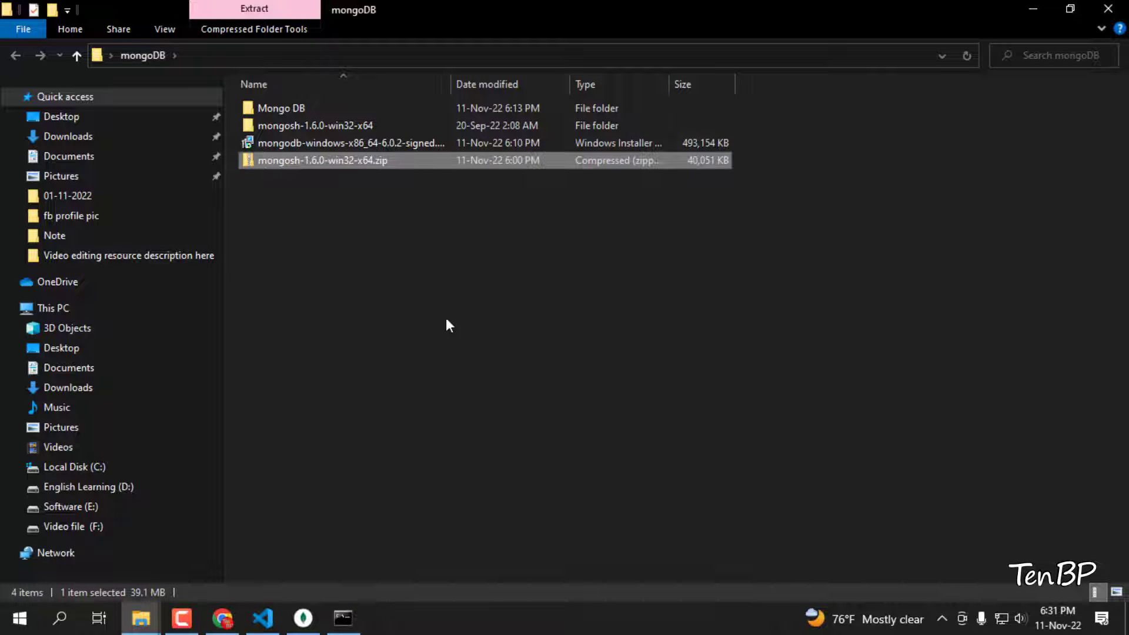
left_click(353, 228)
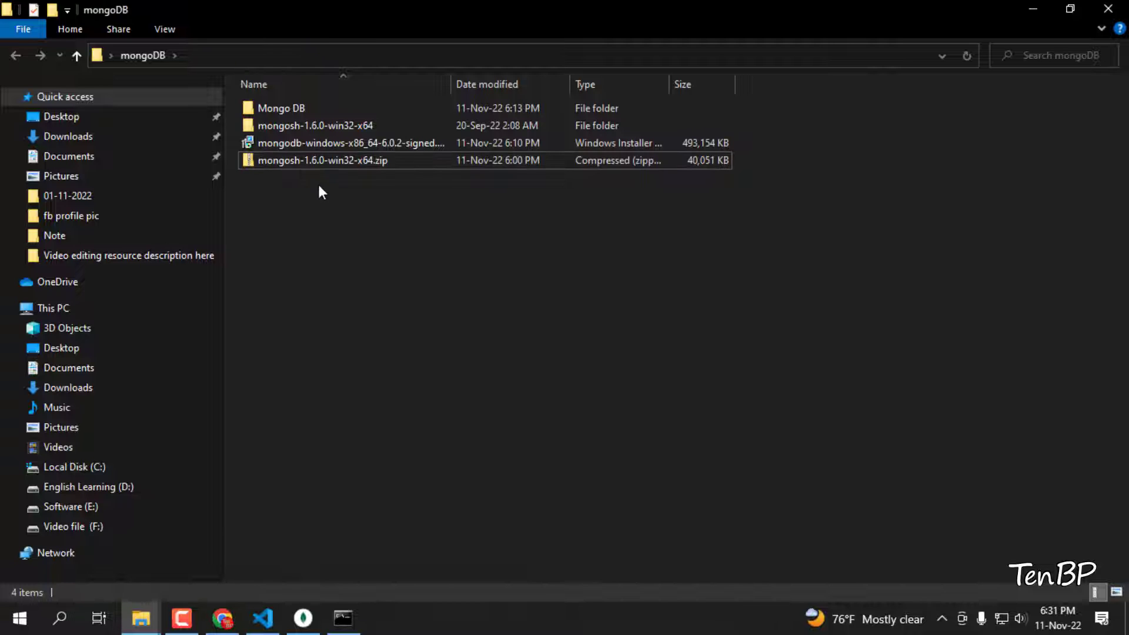
right_click(279, 127)
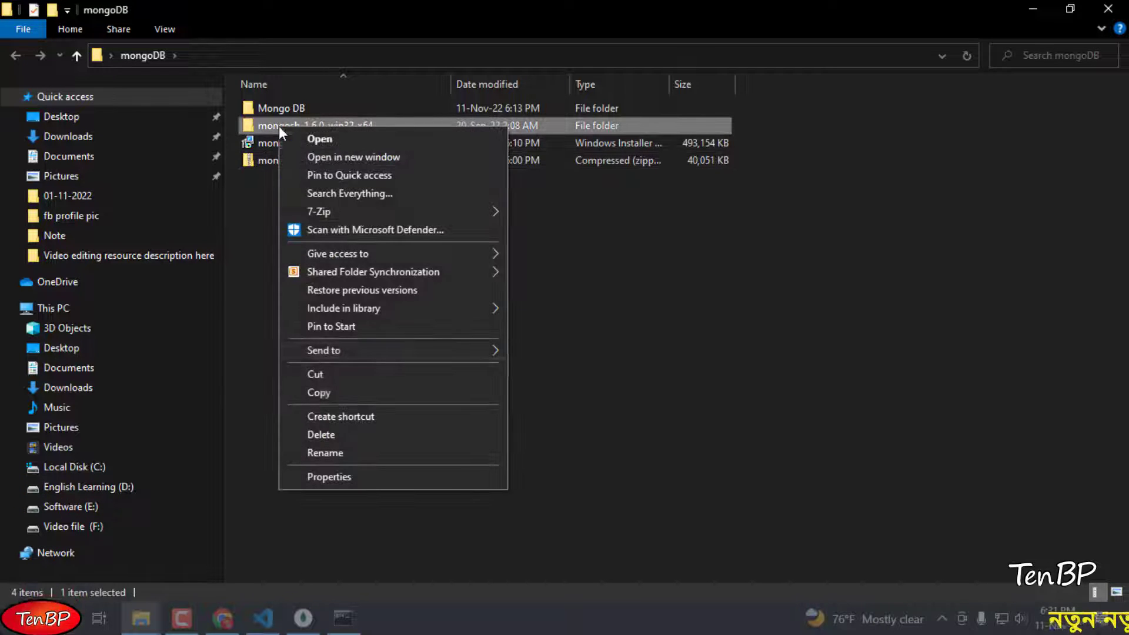
left_click(347, 451)
left_click(333, 126)
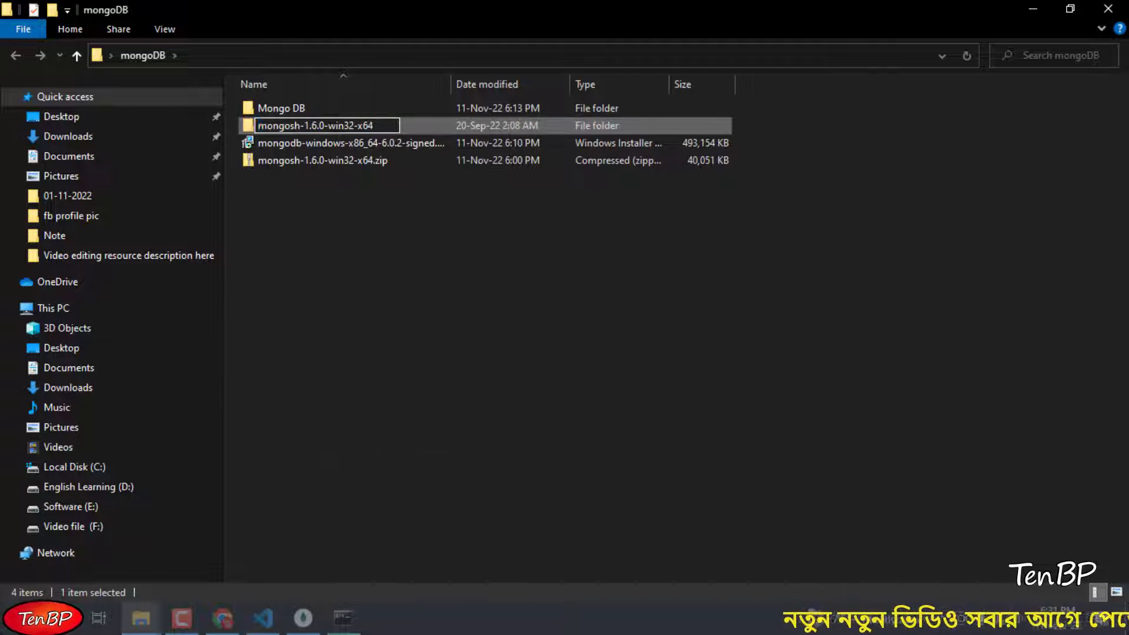
left_click_drag(328, 126, 374, 130)
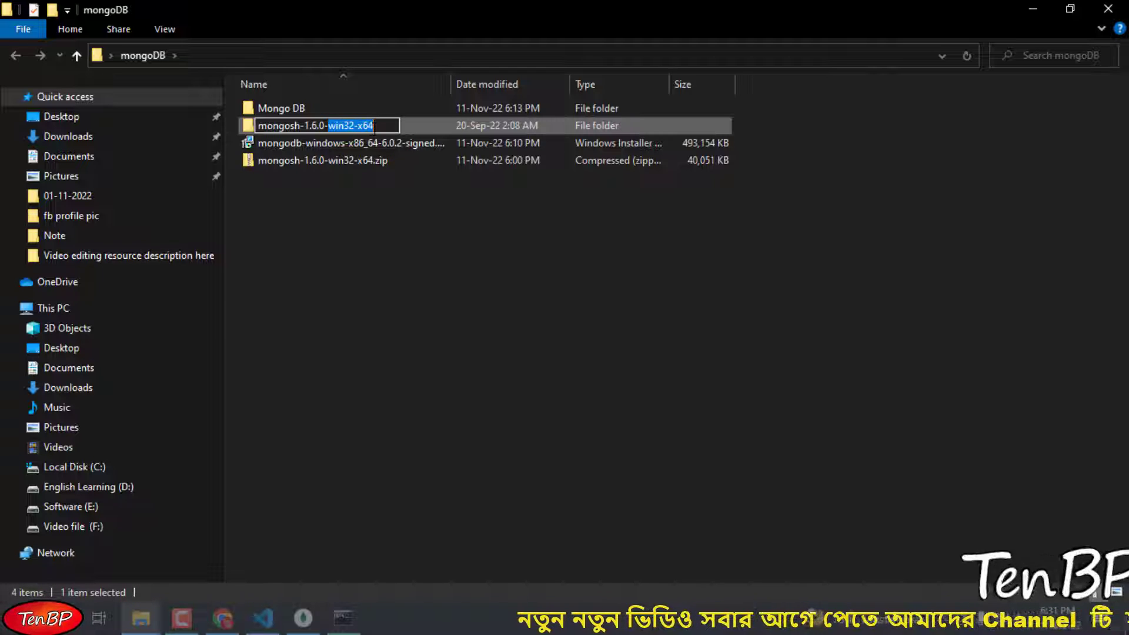
left_click(278, 178)
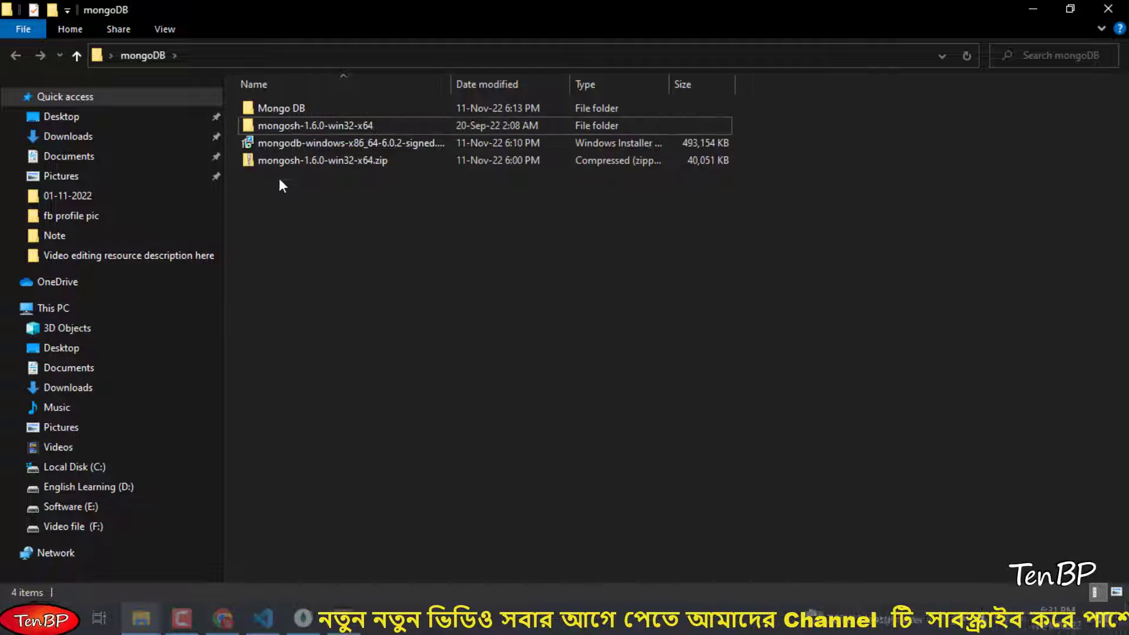
Check inside the extracted mongosh-1.6.0-win32-x64 folder, then copy the folder into the root of Local Disk (C:).
double_click(274, 125)
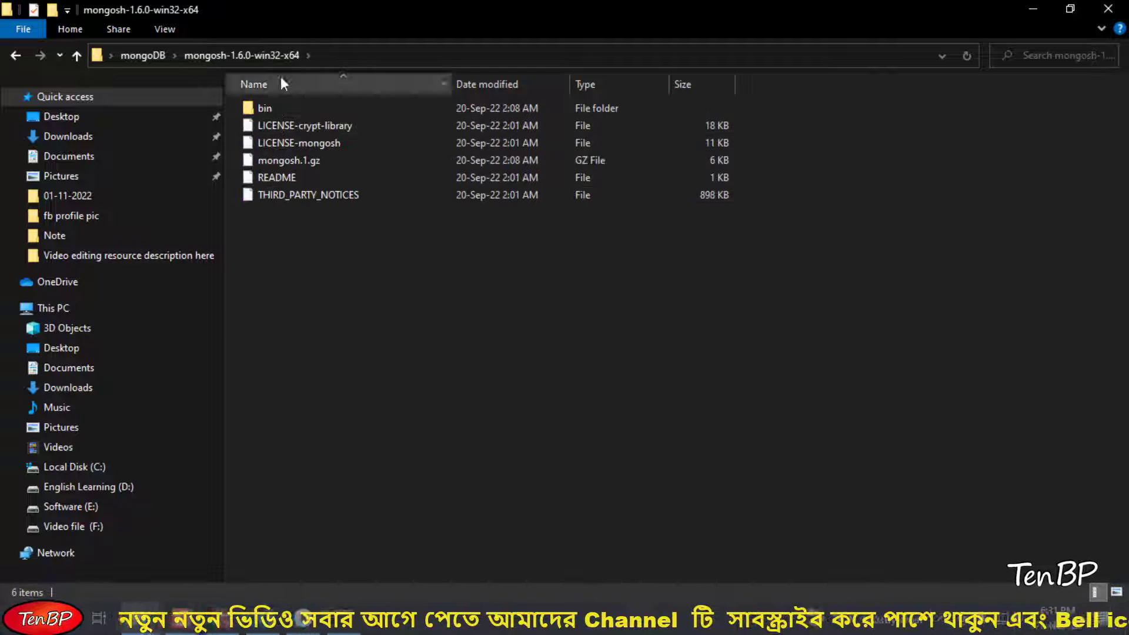
left_click(154, 54)
right_click(291, 122)
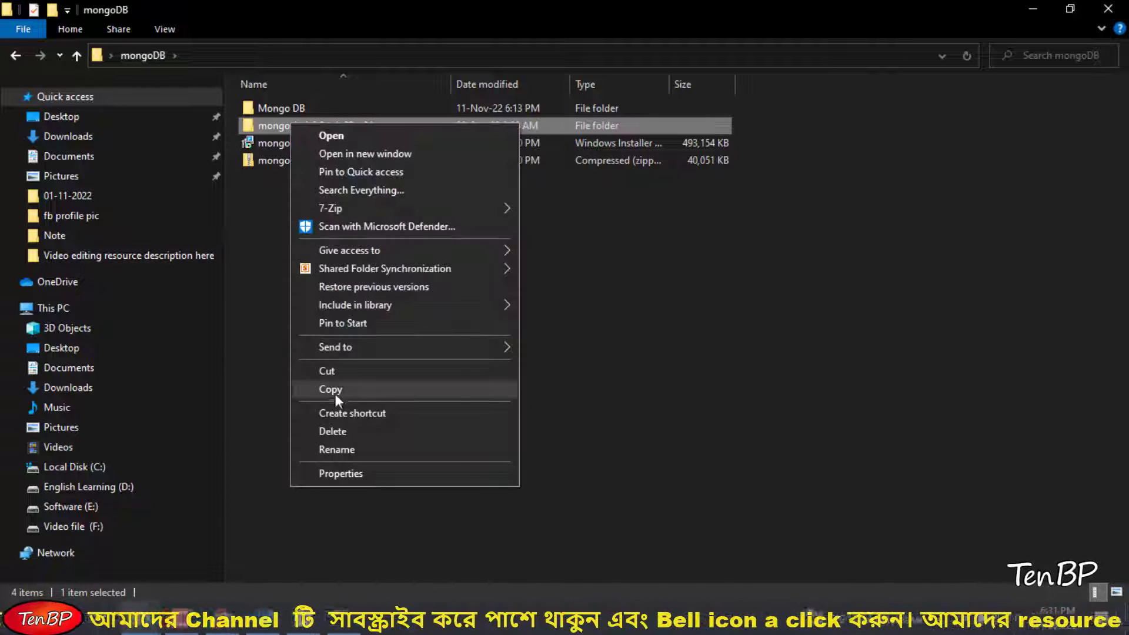
left_click(334, 390)
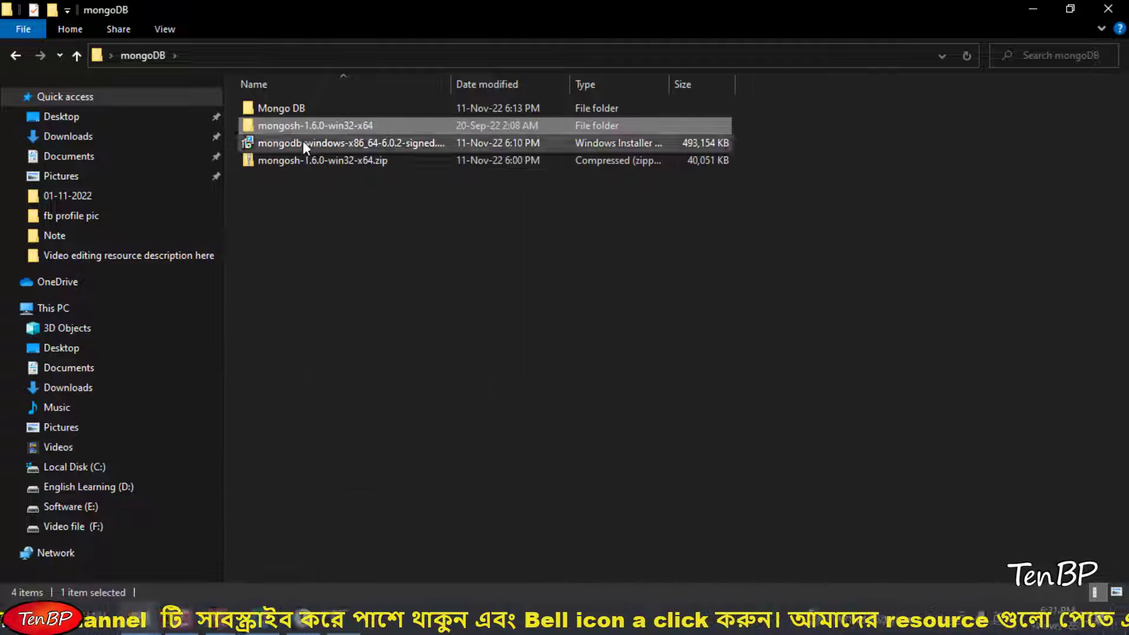
left_click(333, 238)
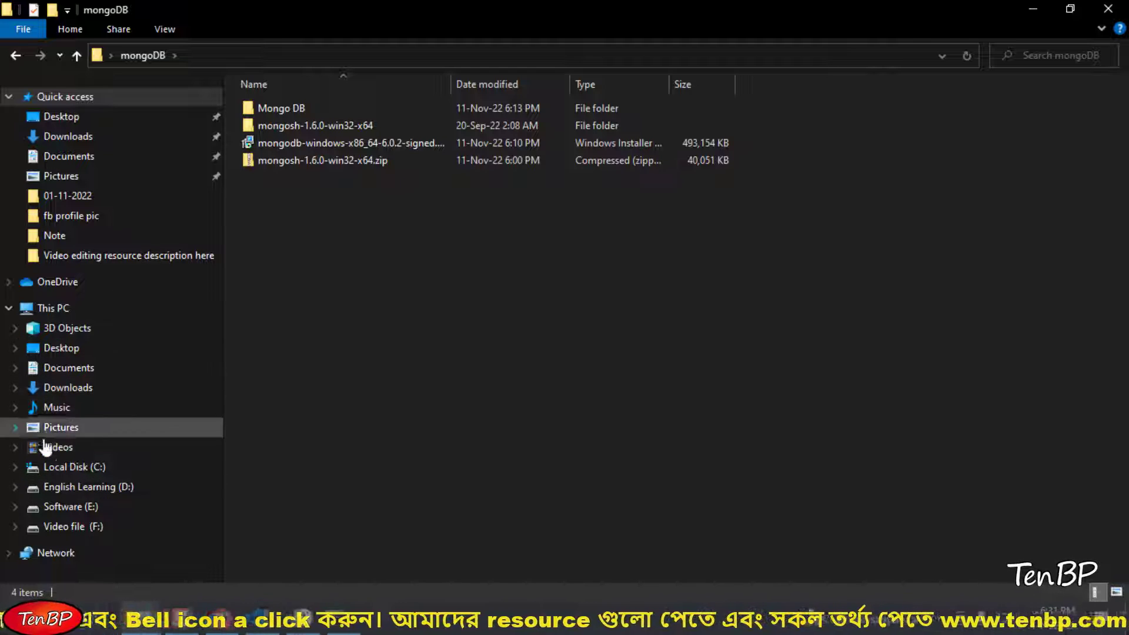
left_click(56, 467)
right_click(332, 254)
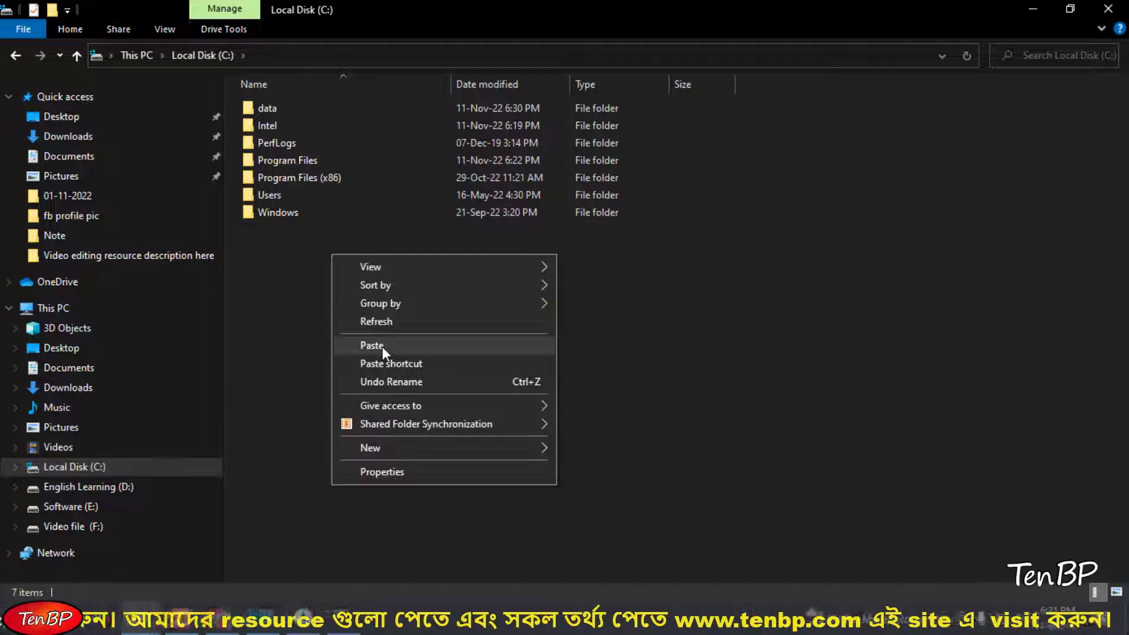
left_click(372, 346)
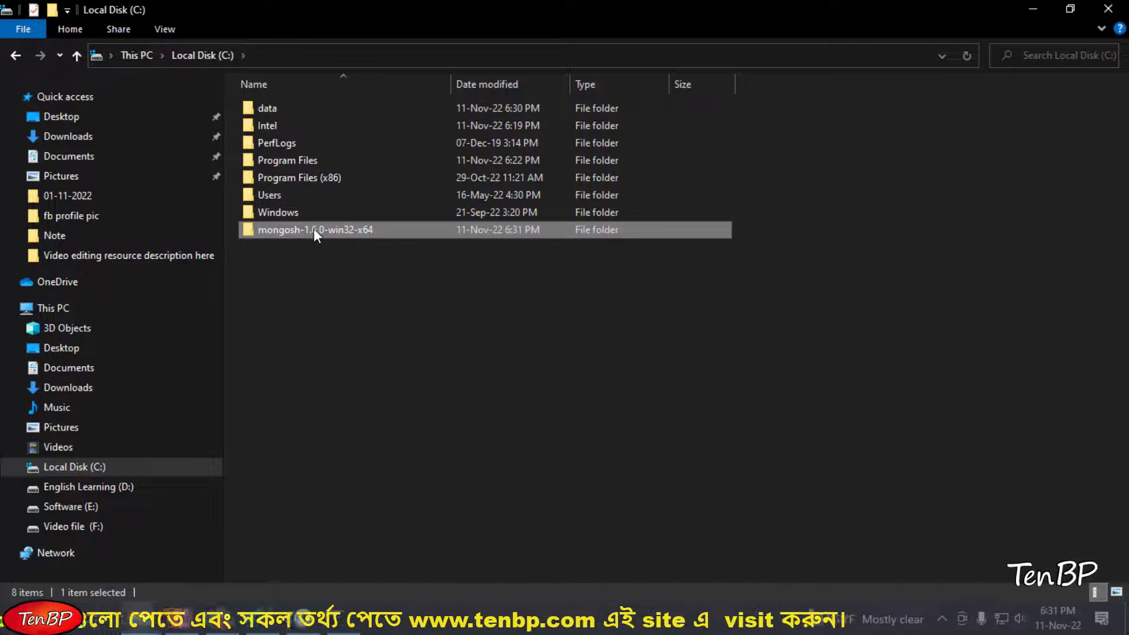
Open the bin subfolder of the mongosh-1.6.0-win32-x64 folder on C: and copy its path, C:\mongosh-1.6.0-win32-x64\bin.
double_click(313, 229)
left_click(263, 108)
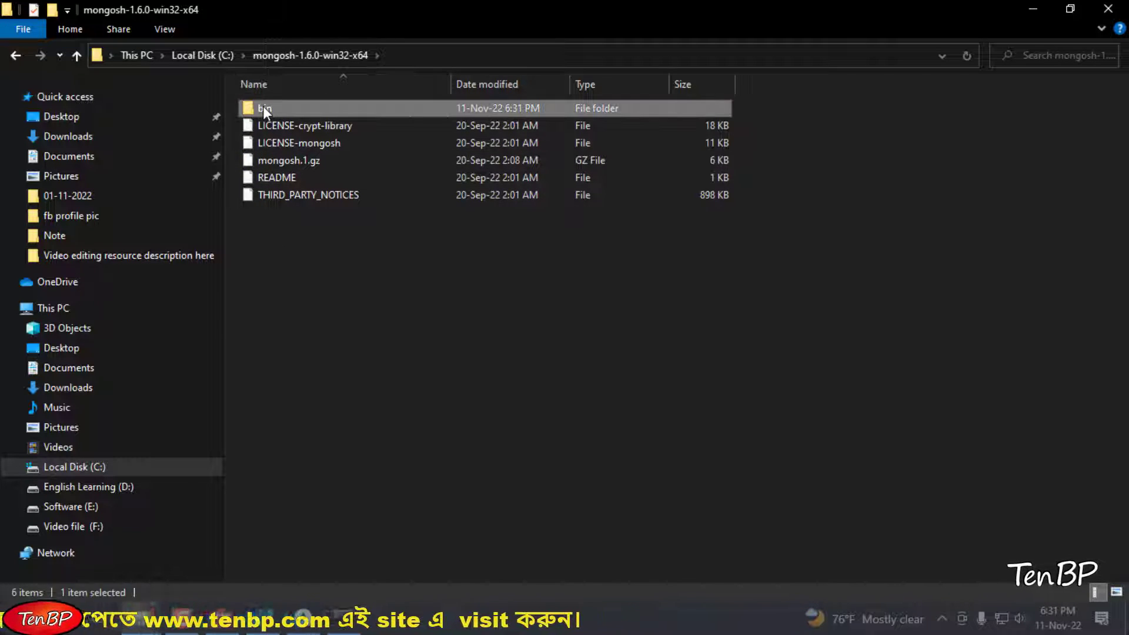
double_click(263, 108)
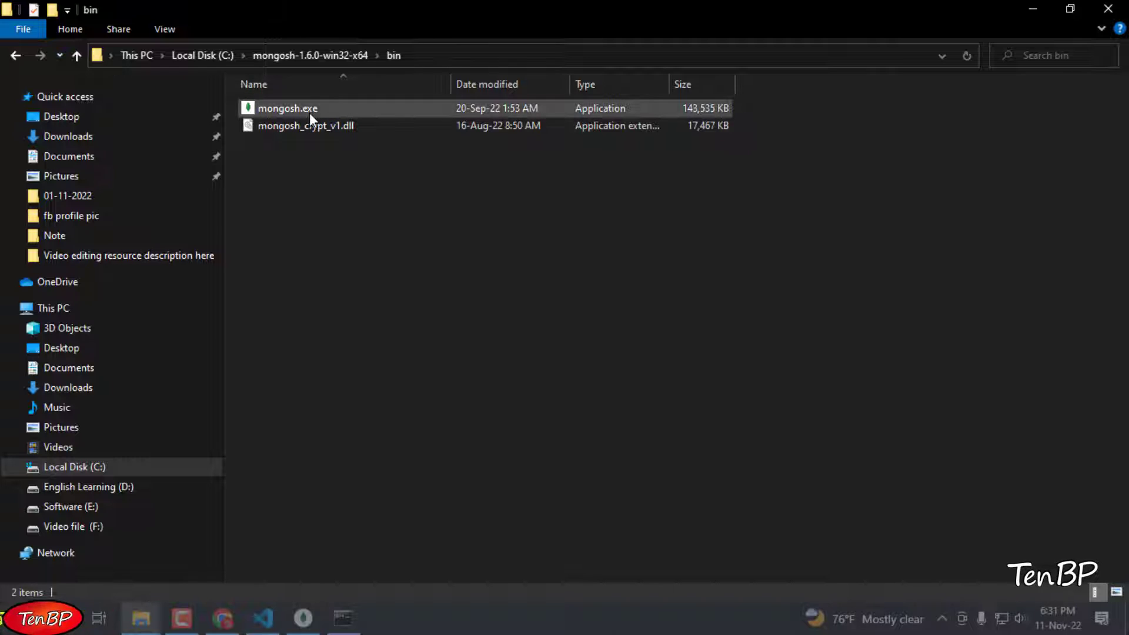
left_click(450, 56)
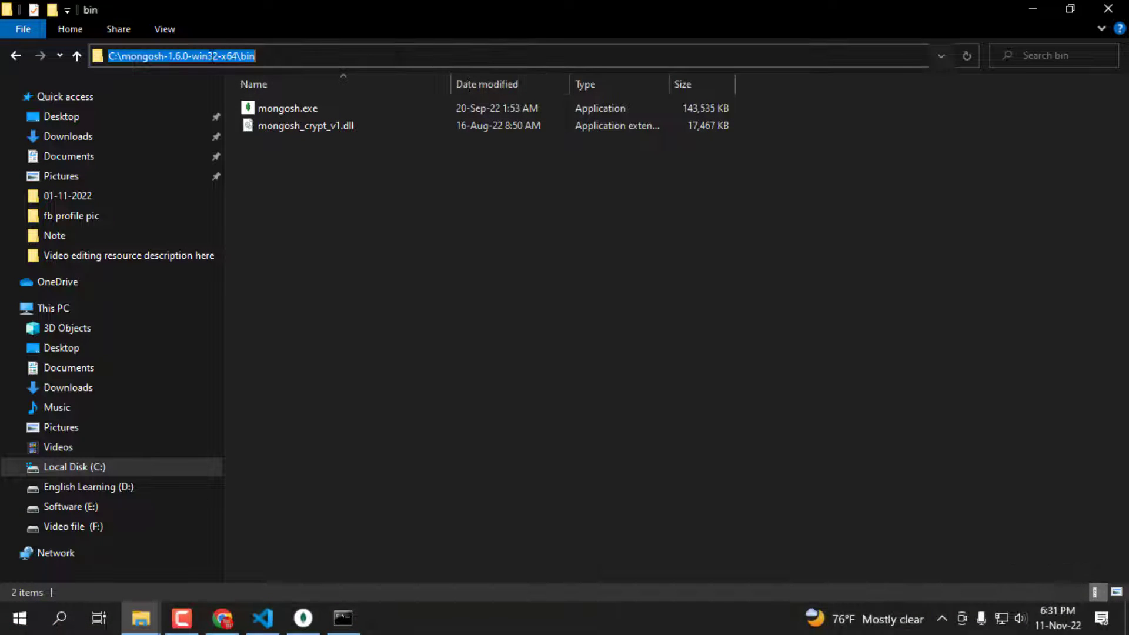
right_click(210, 60)
left_click(264, 114)
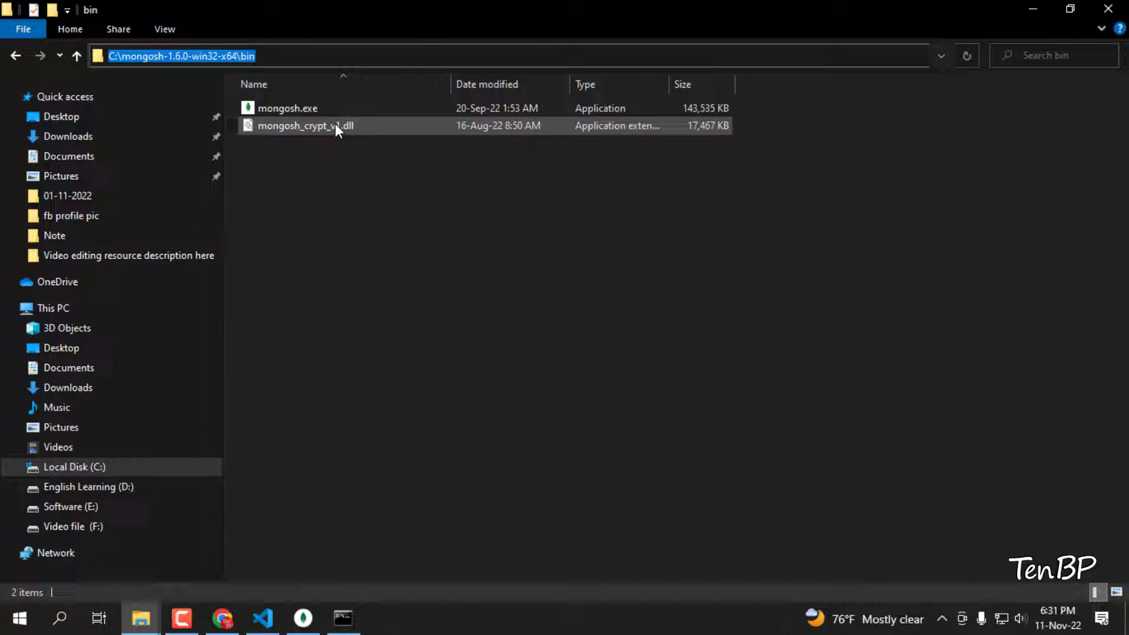
right_click(176, 57)
left_click(220, 114)
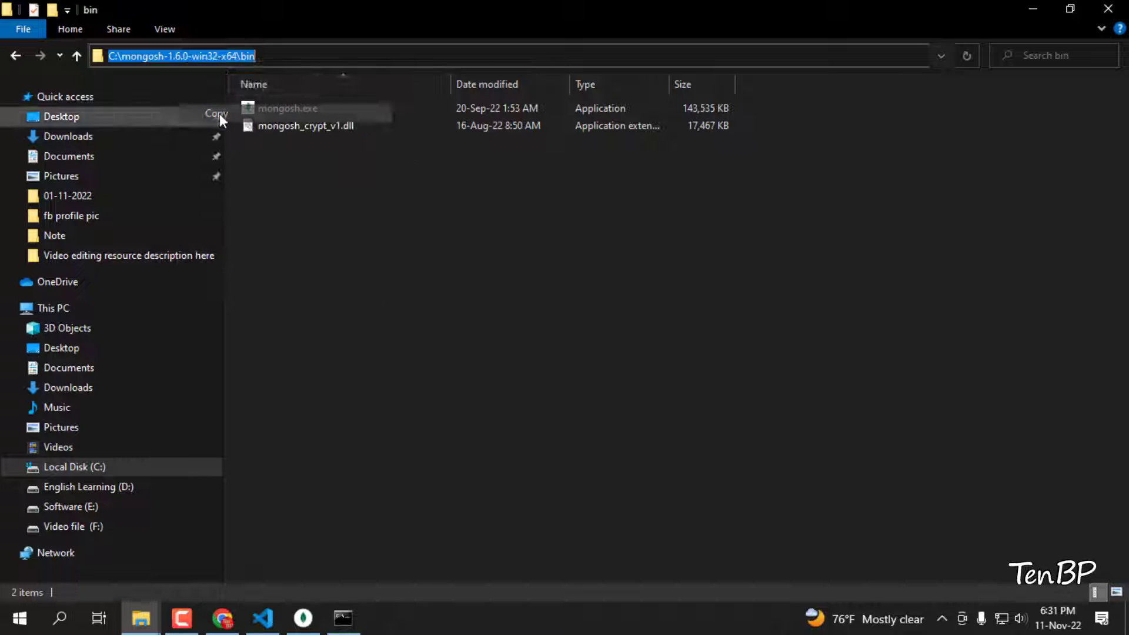
Search Windows for "env", open the system environment variables settings and bring up the Environment Variables dialog.
left_click(59, 618)
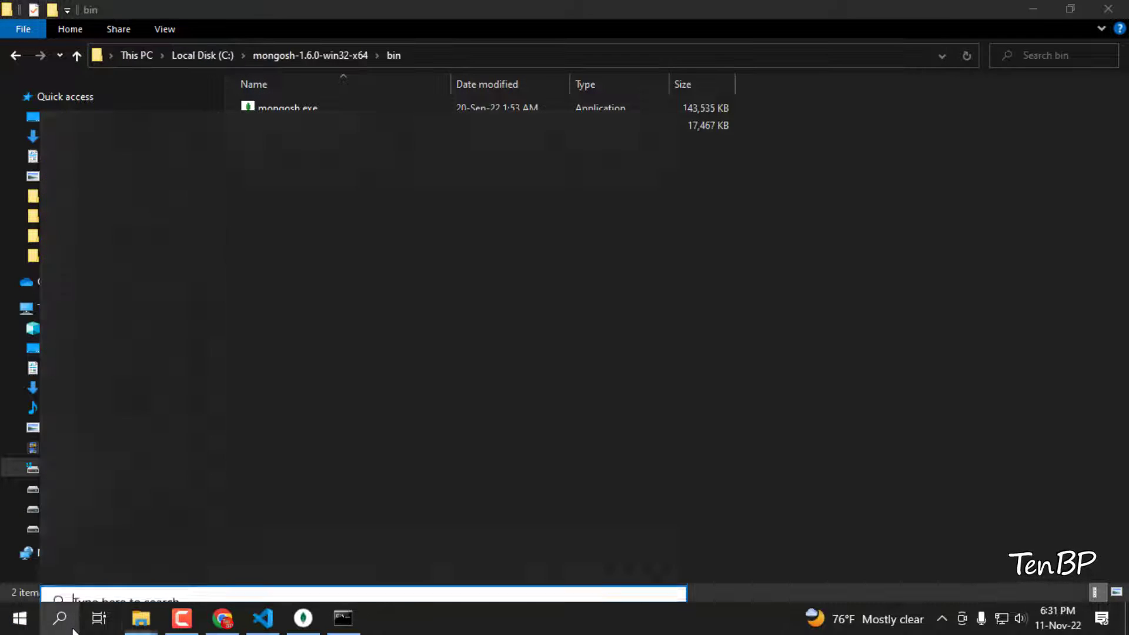
type("env")
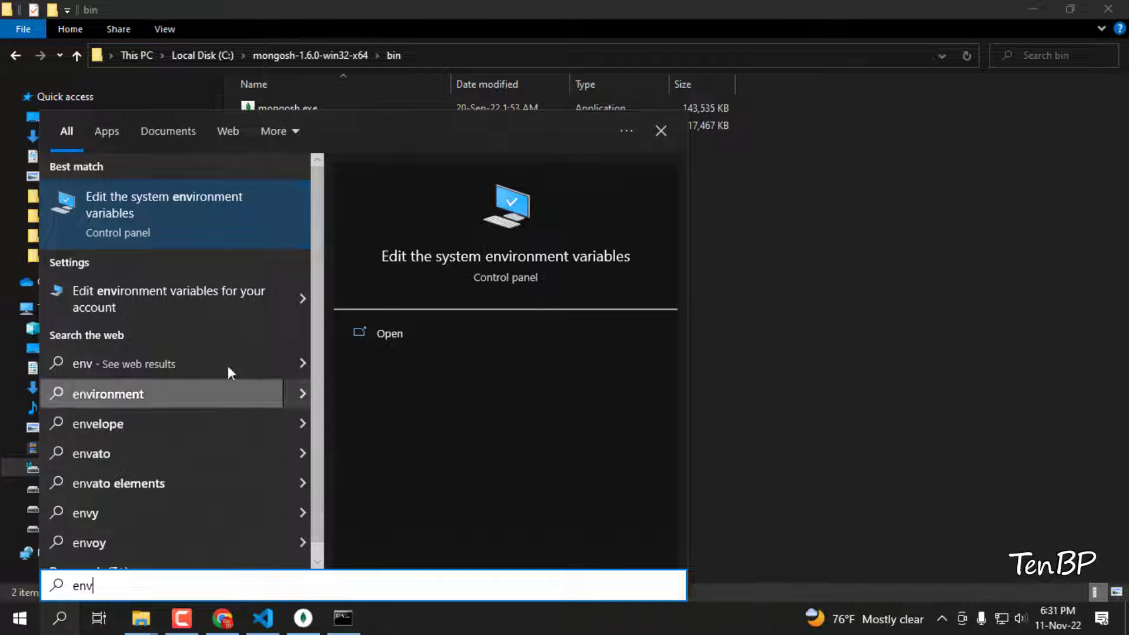
left_click(148, 217)
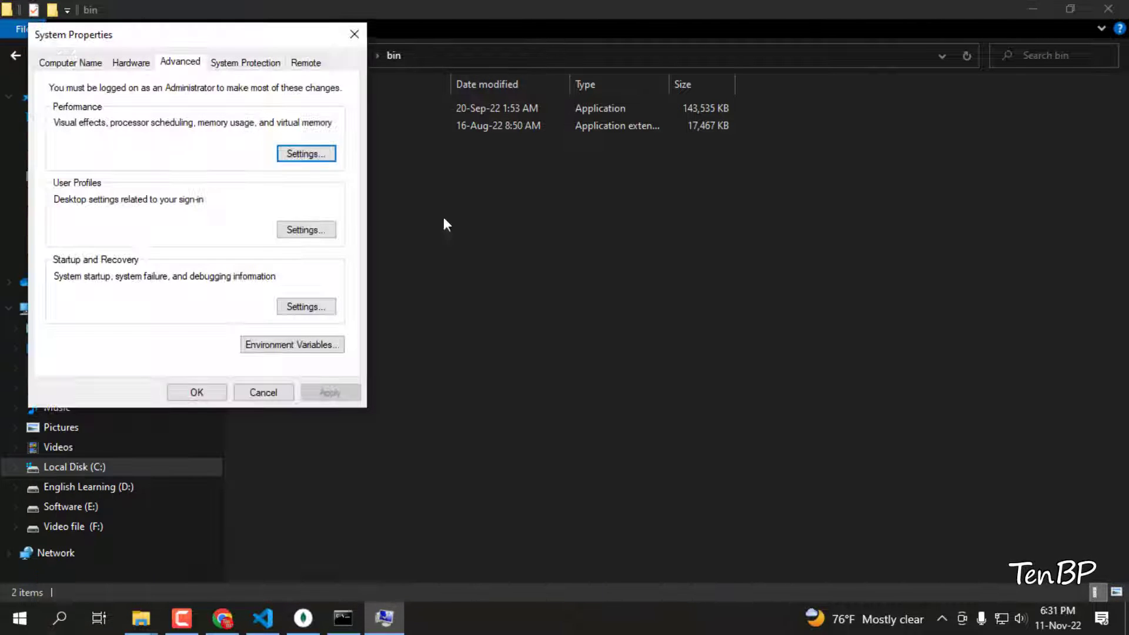
left_click(297, 347)
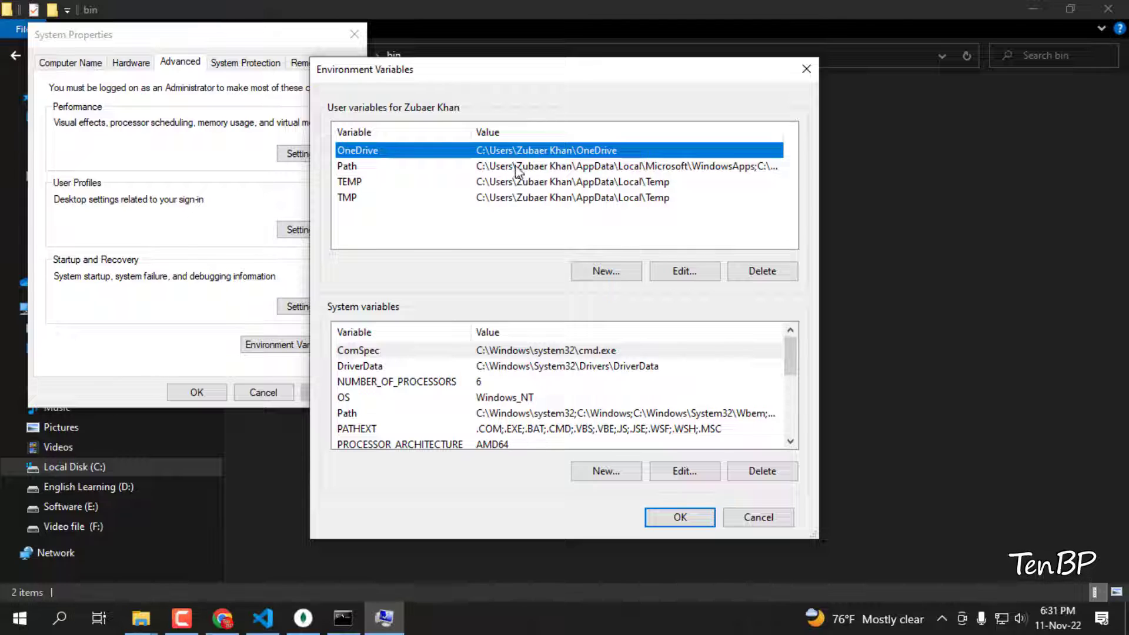
Add C:\mongosh-1.6.0-win32-x64\bin as a new entry in the user Path variable and confirm all the settings dialogs.
left_click(515, 167)
left_click(691, 275)
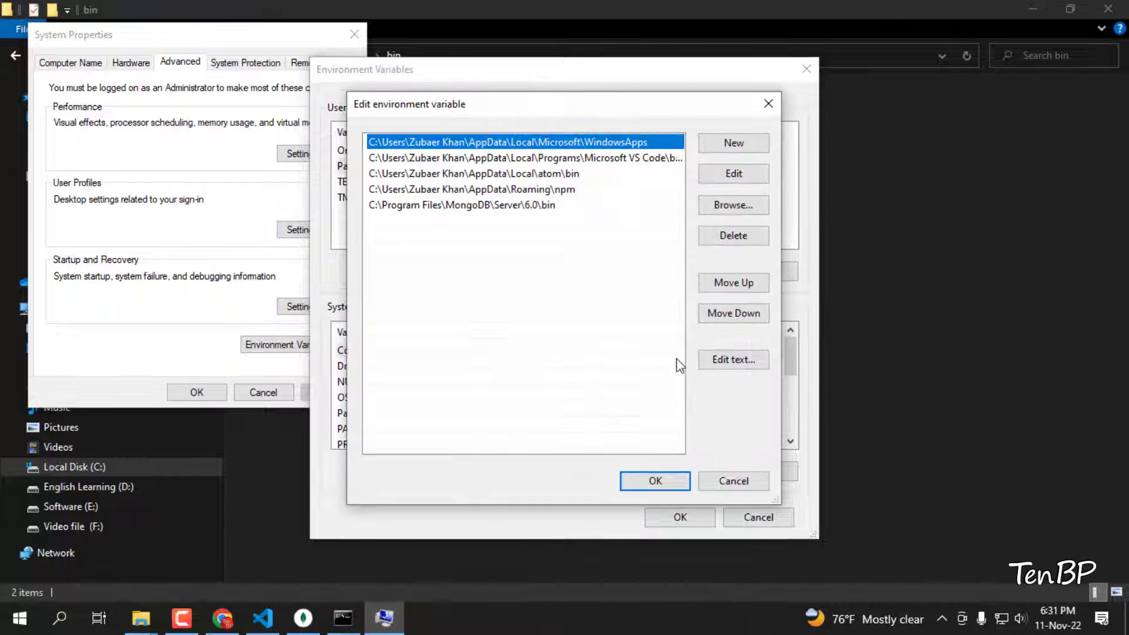
left_click(592, 218)
left_click(734, 144)
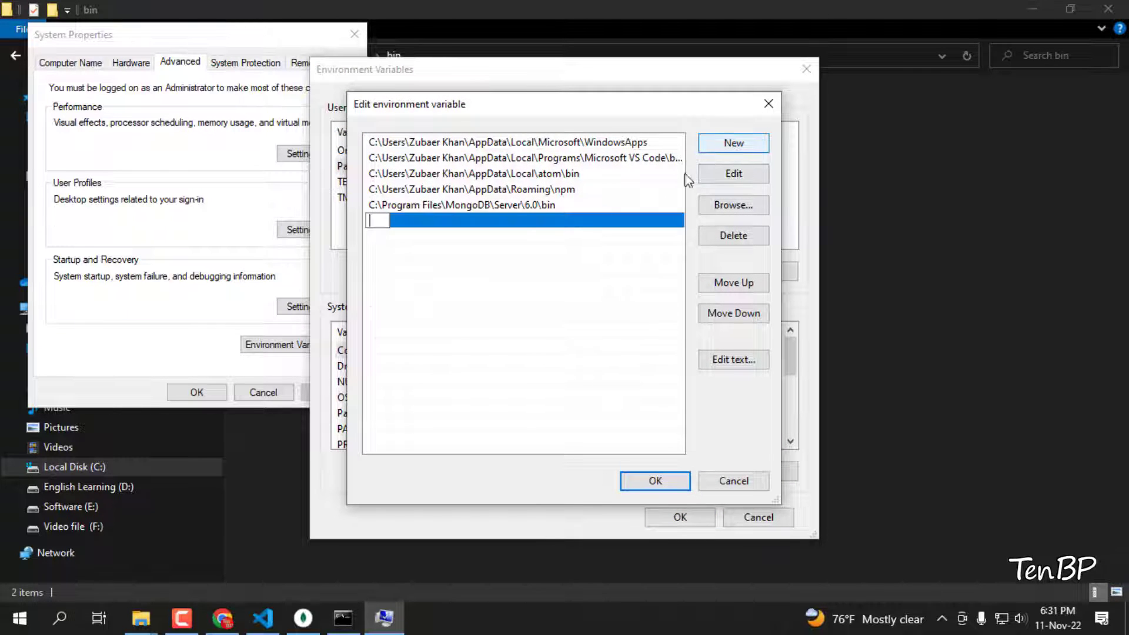
right_click(373, 221)
left_click(417, 296)
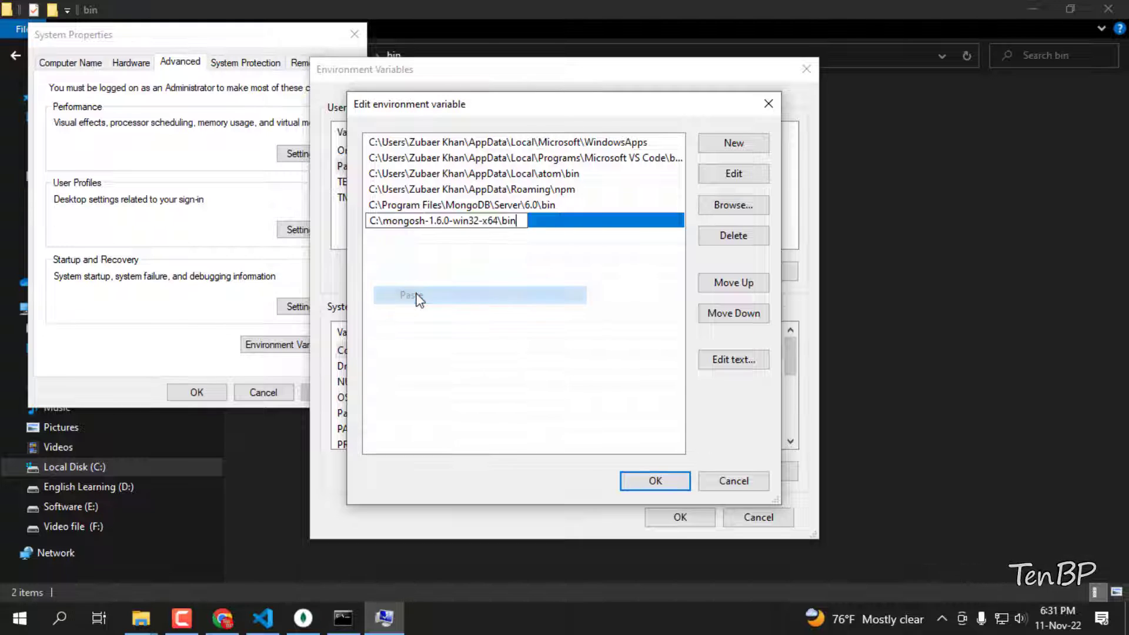
left_click(651, 482)
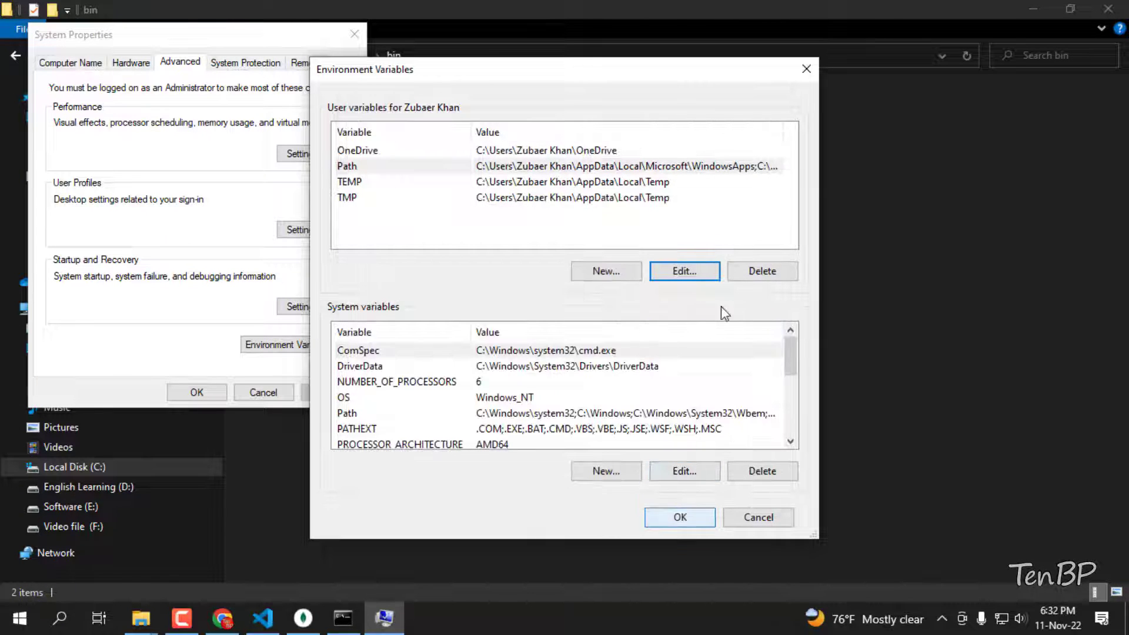
left_click(680, 516)
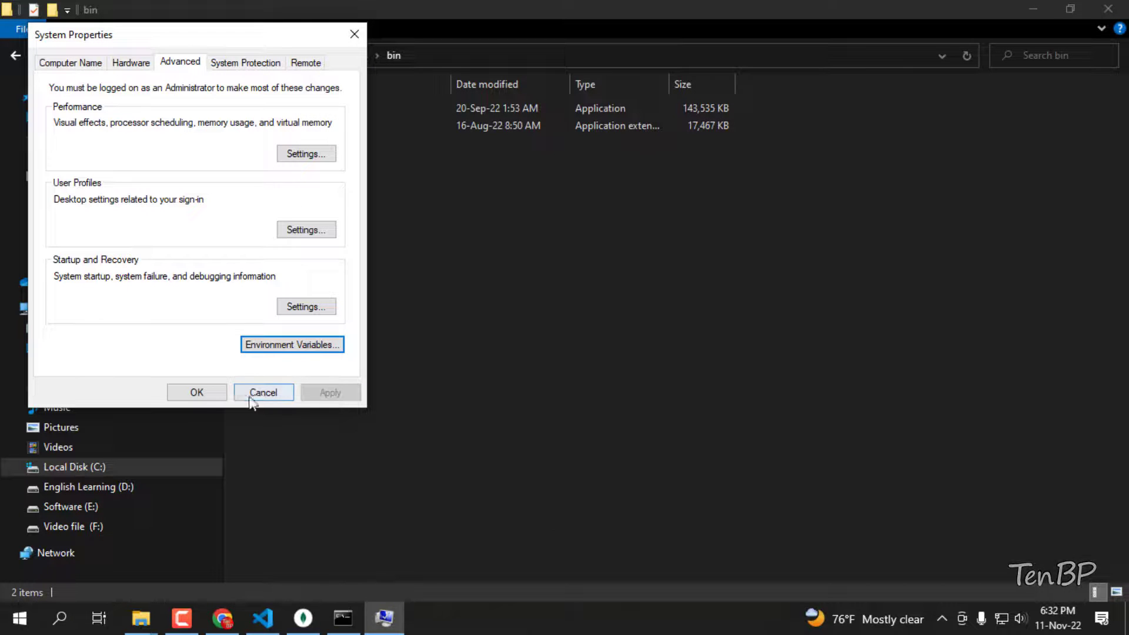
left_click(210, 392)
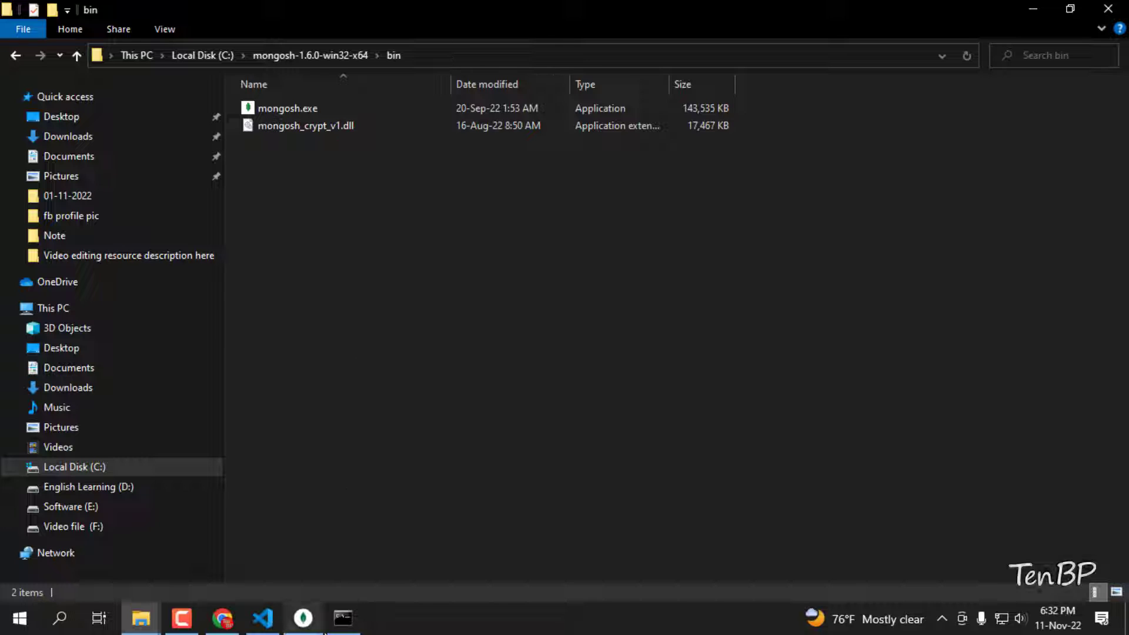
Search Windows for "cm", open a Command Prompt and run mongosh in it, then minimize the shell window.
left_click(72, 621)
type("cm")
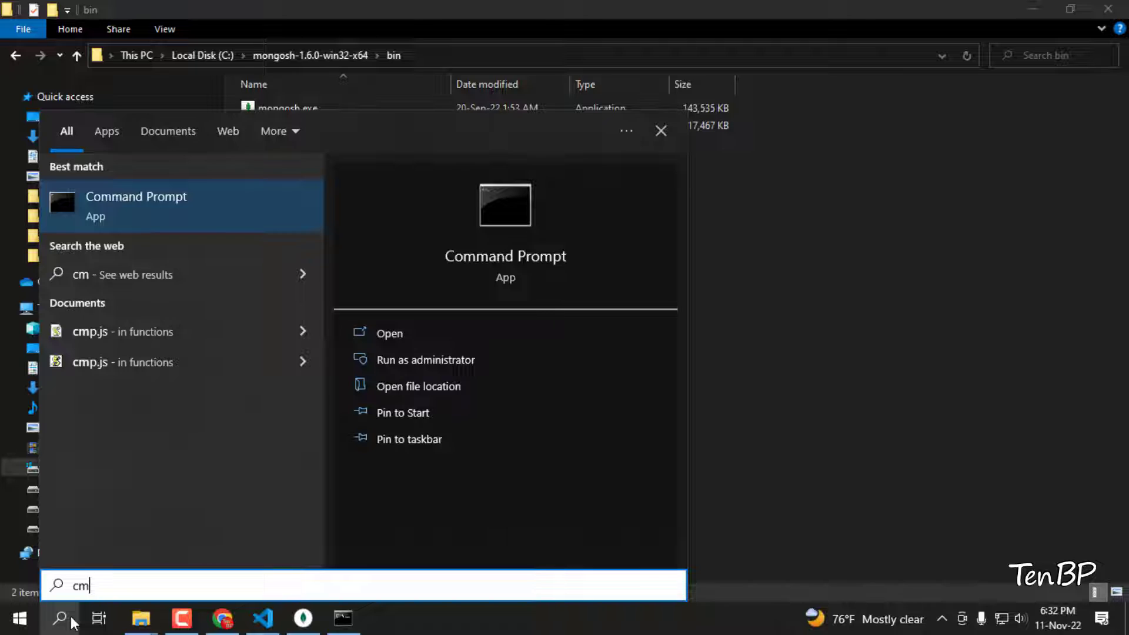
key("Return")
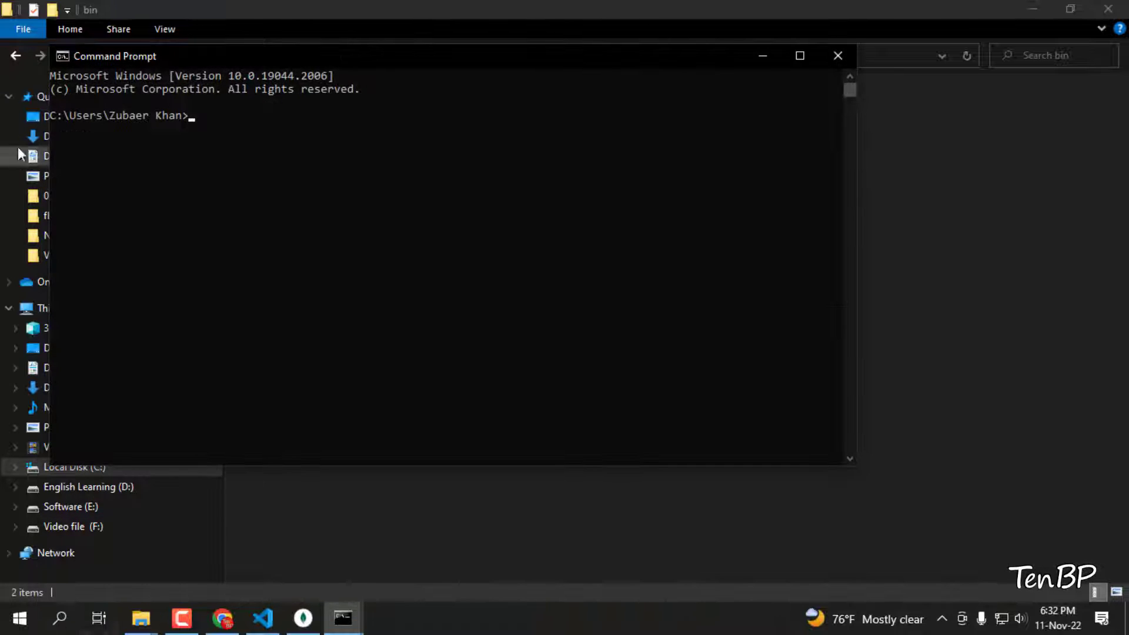
type("mon")
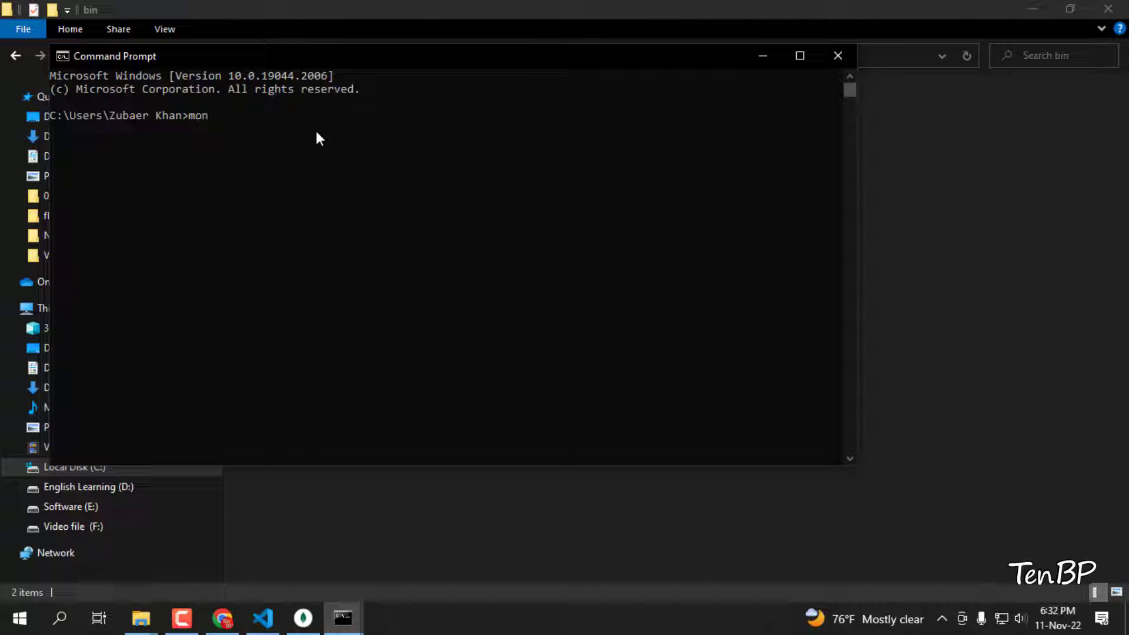
type("gosh")
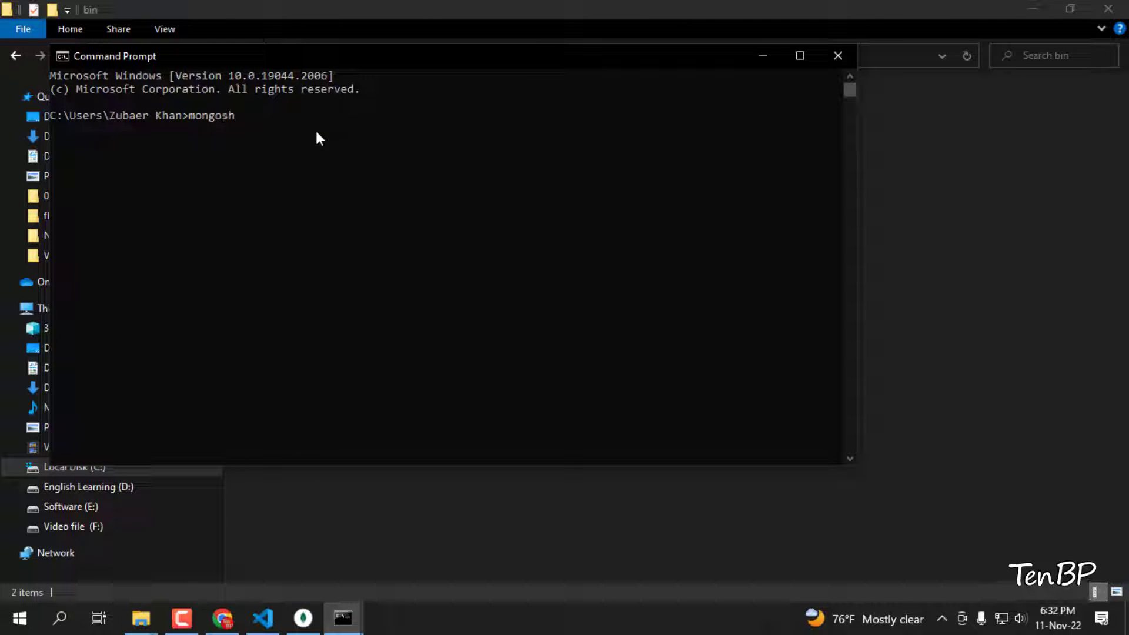
key("Return")
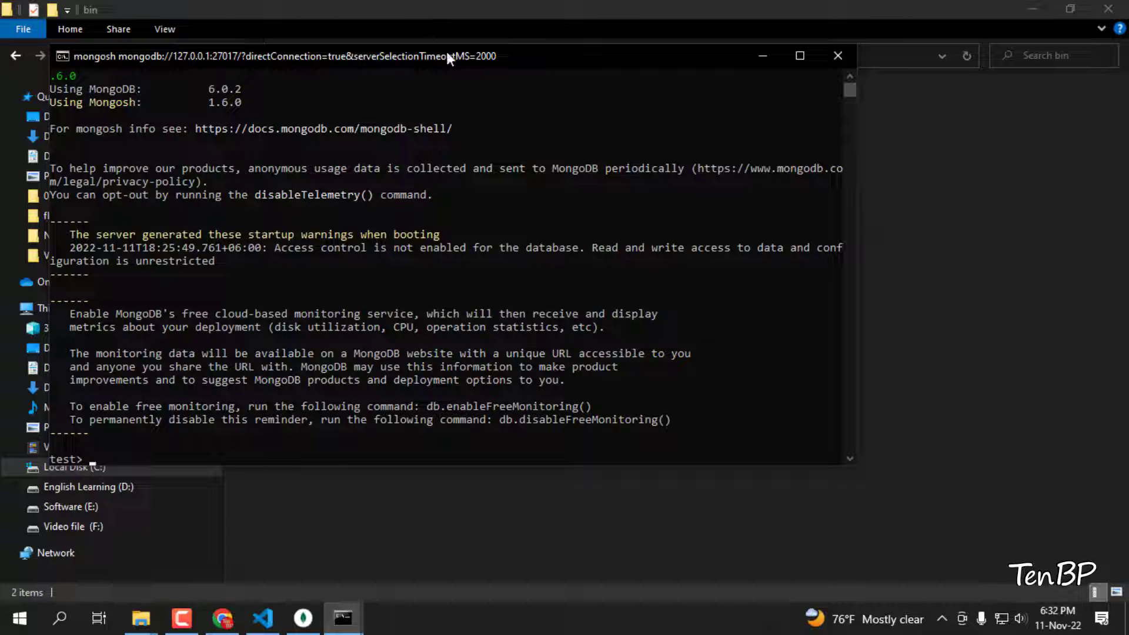
left_click_drag(698, 61, 907, 166)
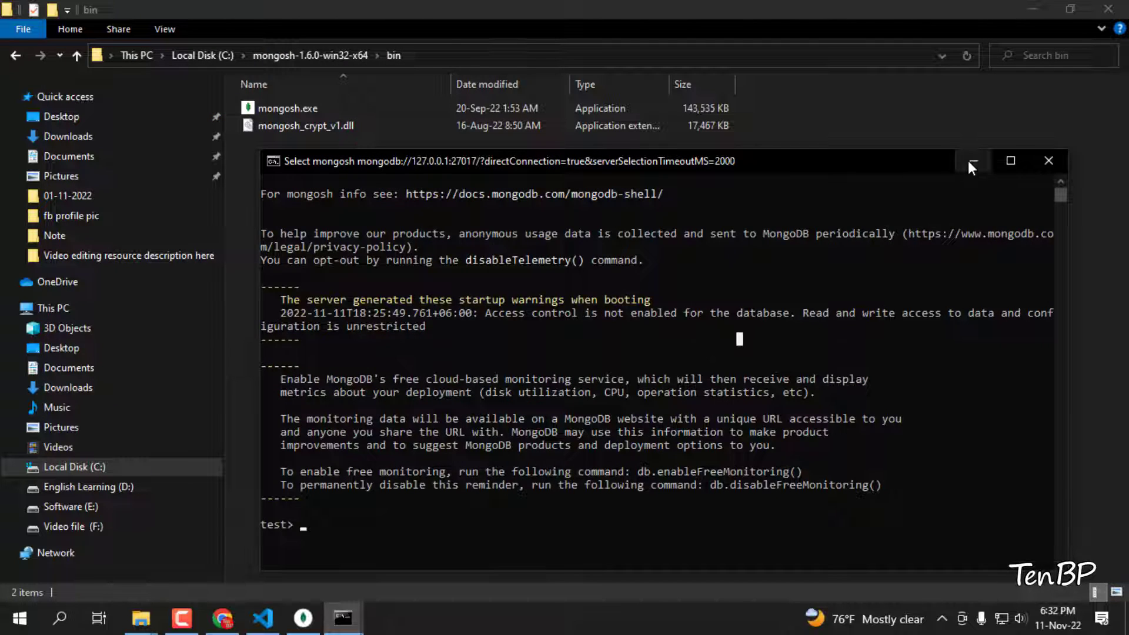
left_click(968, 161)
Look through the startup log in the Command Prompt window running mongod, then close that window.
left_click(341, 618)
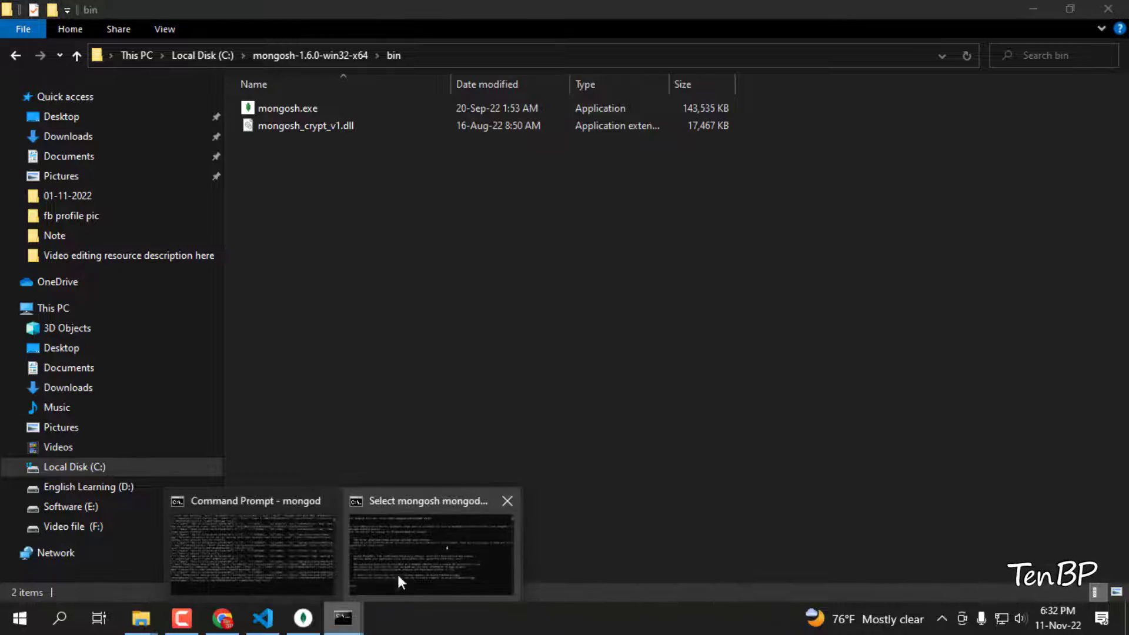
left_click(308, 552)
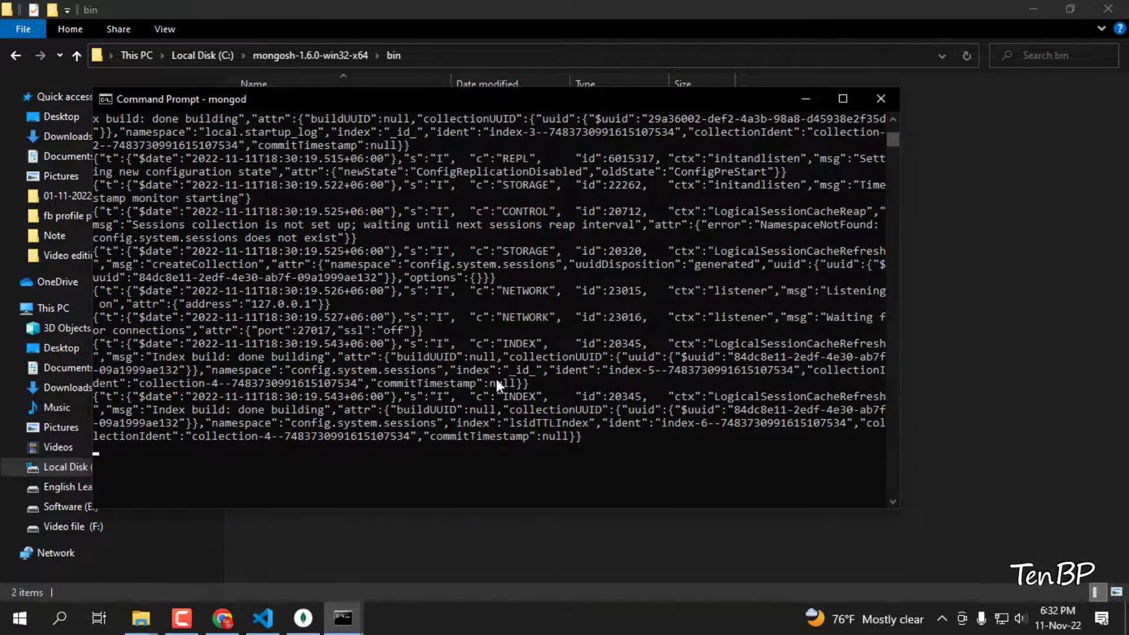
scroll(512, 329, "up", 20)
scroll(412, 300, "down", 8)
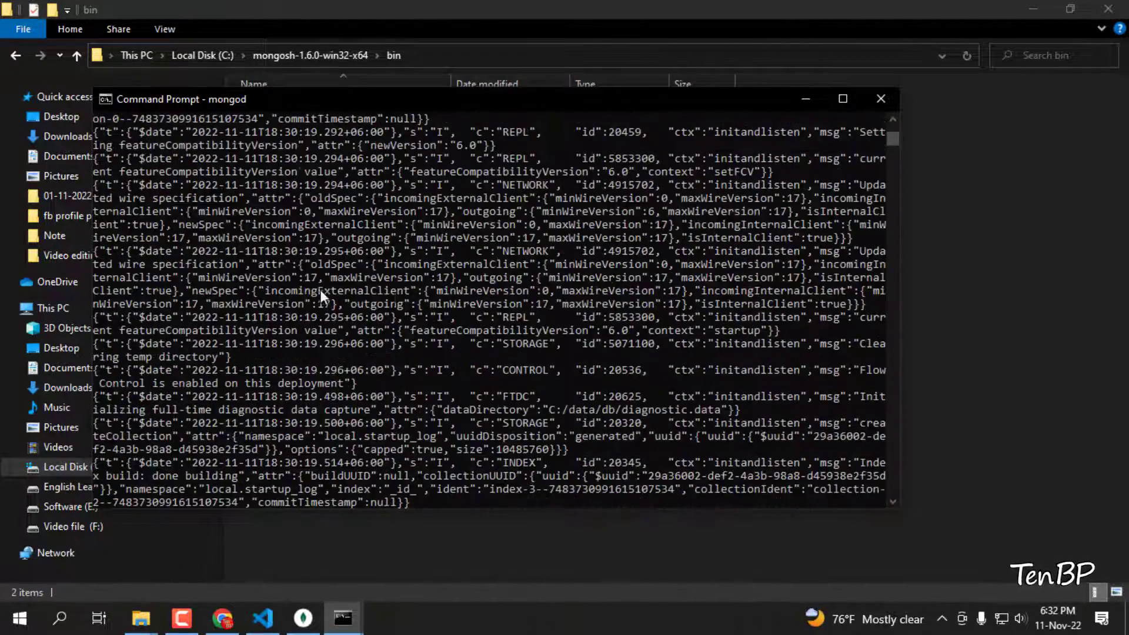
scroll(319, 289, "down", 10)
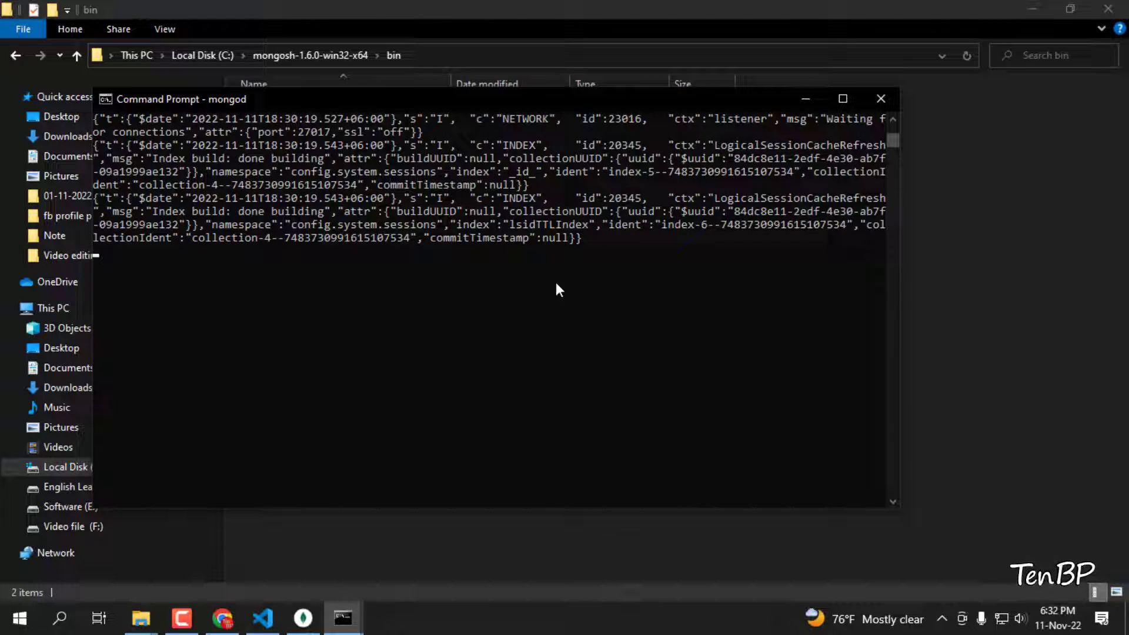
scroll(670, 254, "up", 4)
left_click(505, 344)
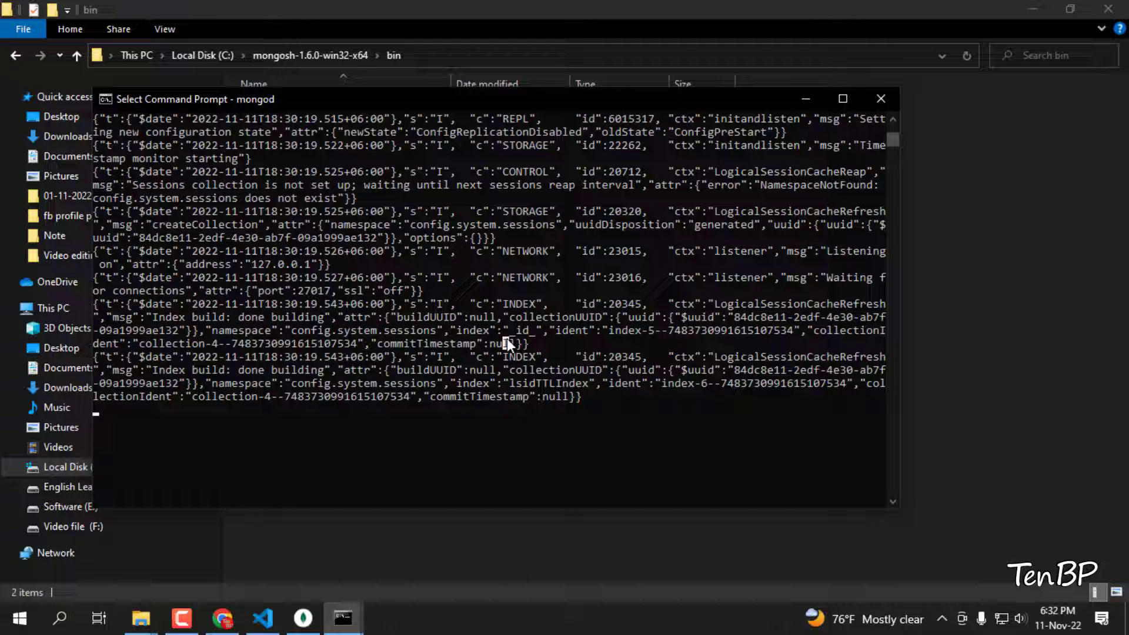
left_click(532, 200)
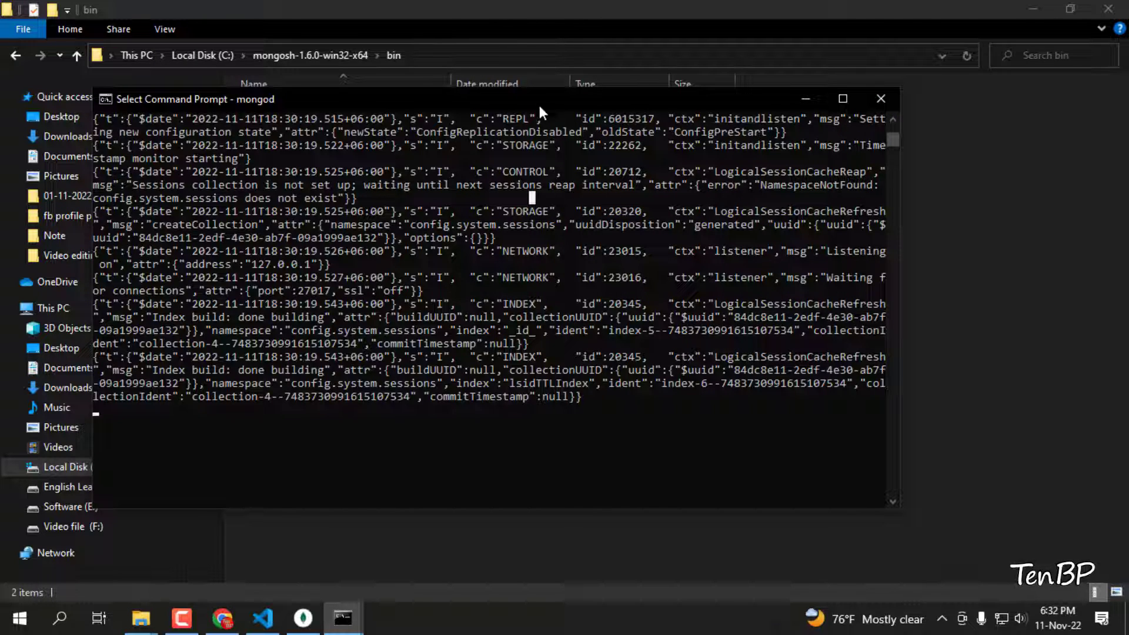
left_click(945, 617)
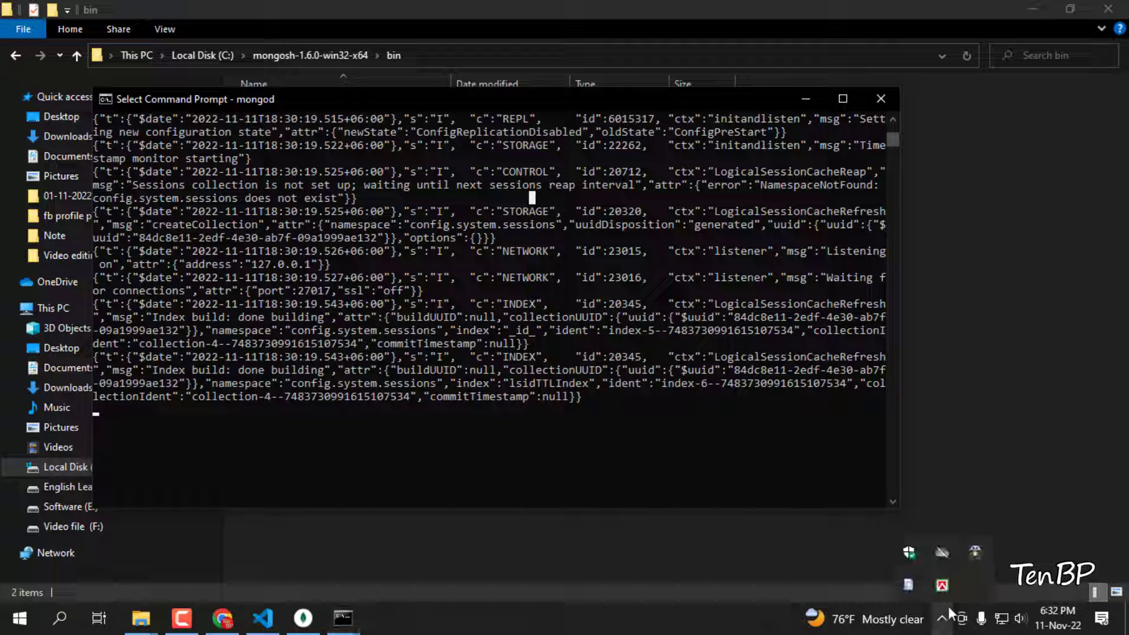
left_click(881, 99)
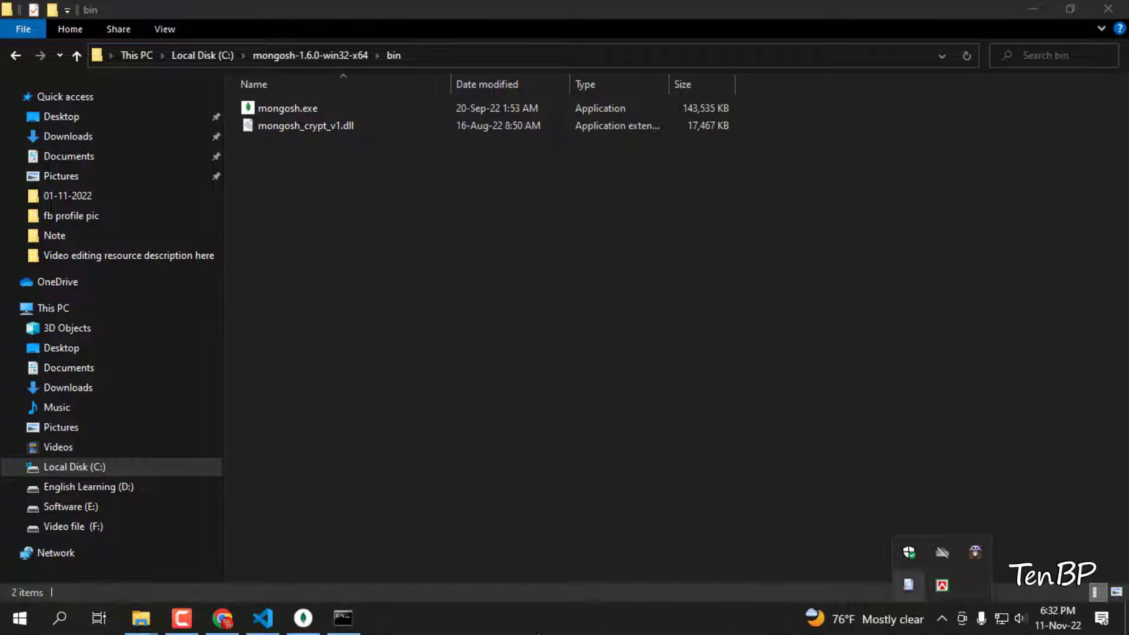
Check in Task Manager whether the MongoDB Database Server process is running, expand its entry to view the service, and close Task Manager.
right_click(538, 633)
left_click(563, 548)
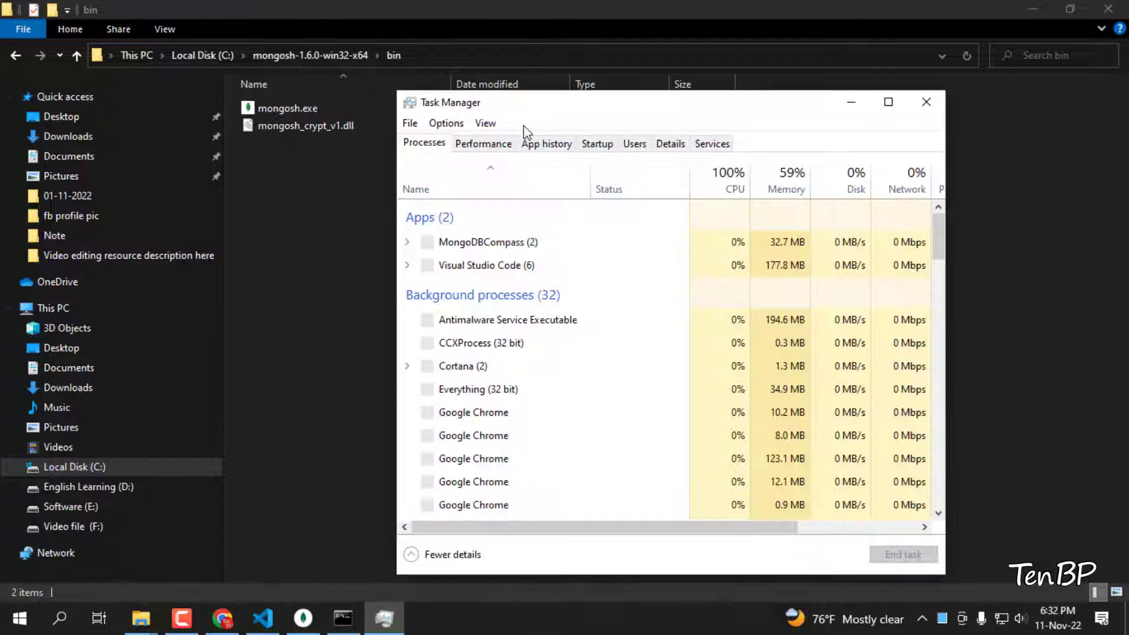
left_click(889, 102)
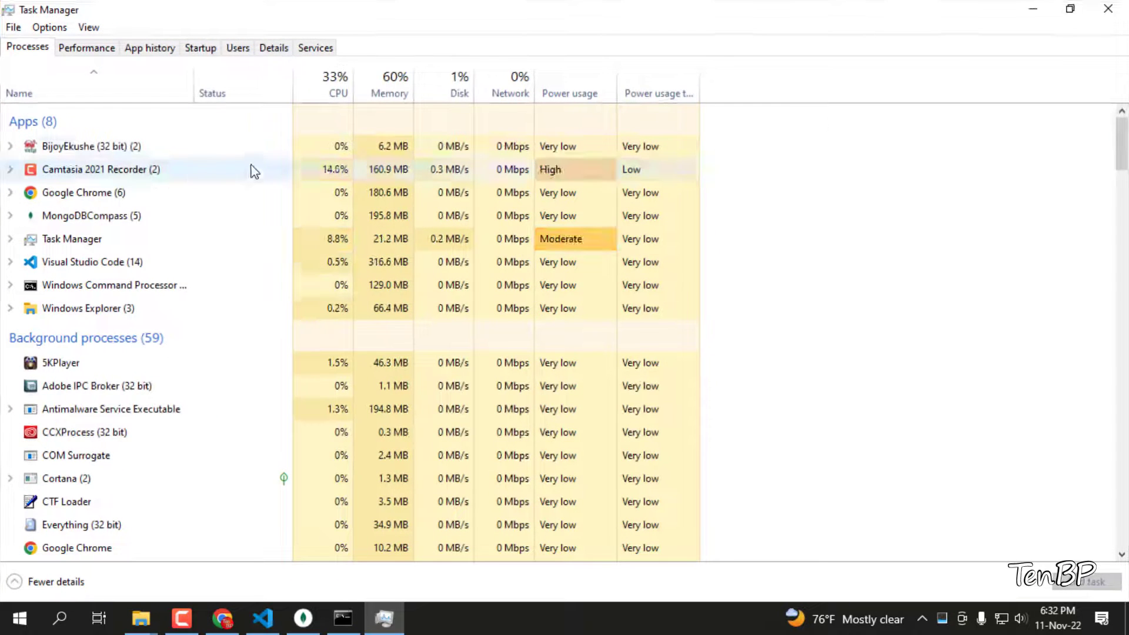
left_click(87, 49)
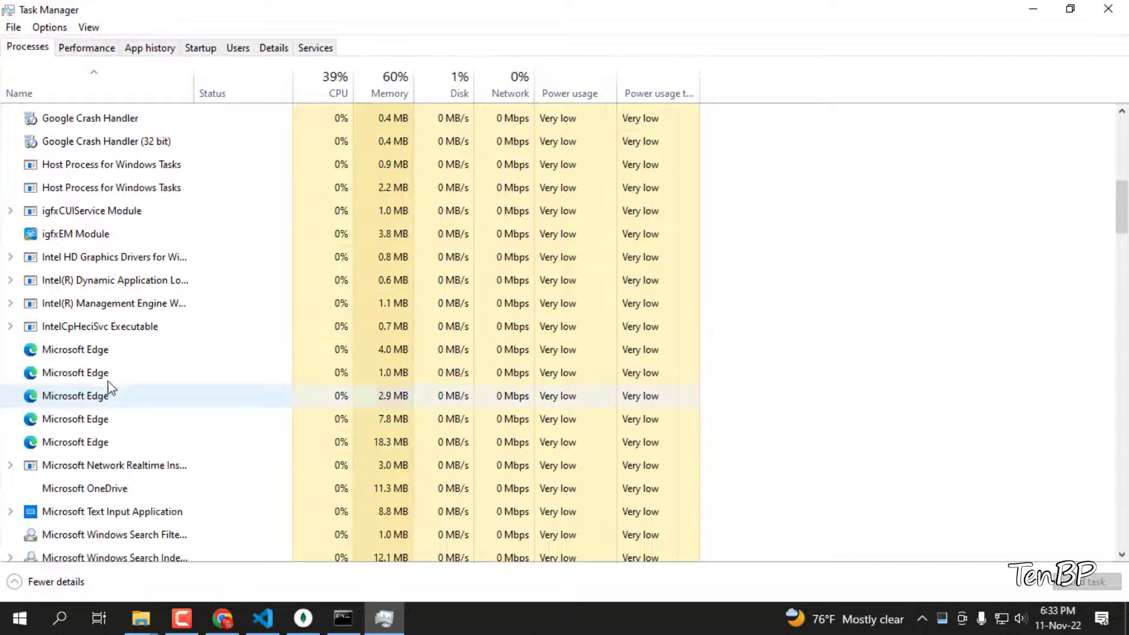
scroll(112, 491, "down", 2)
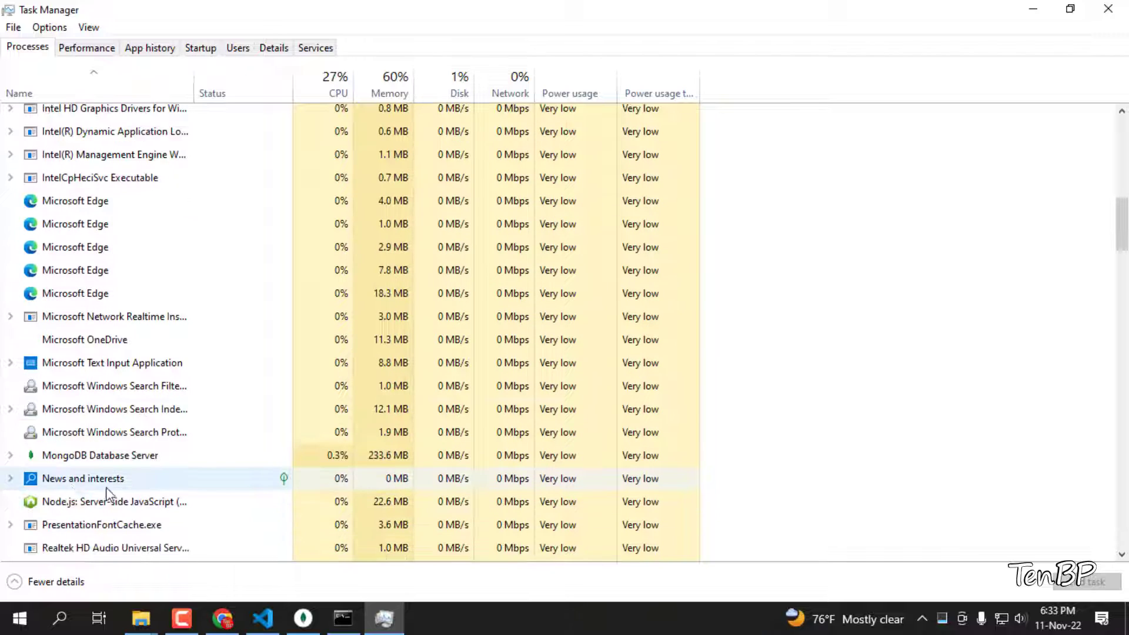
left_click(92, 461)
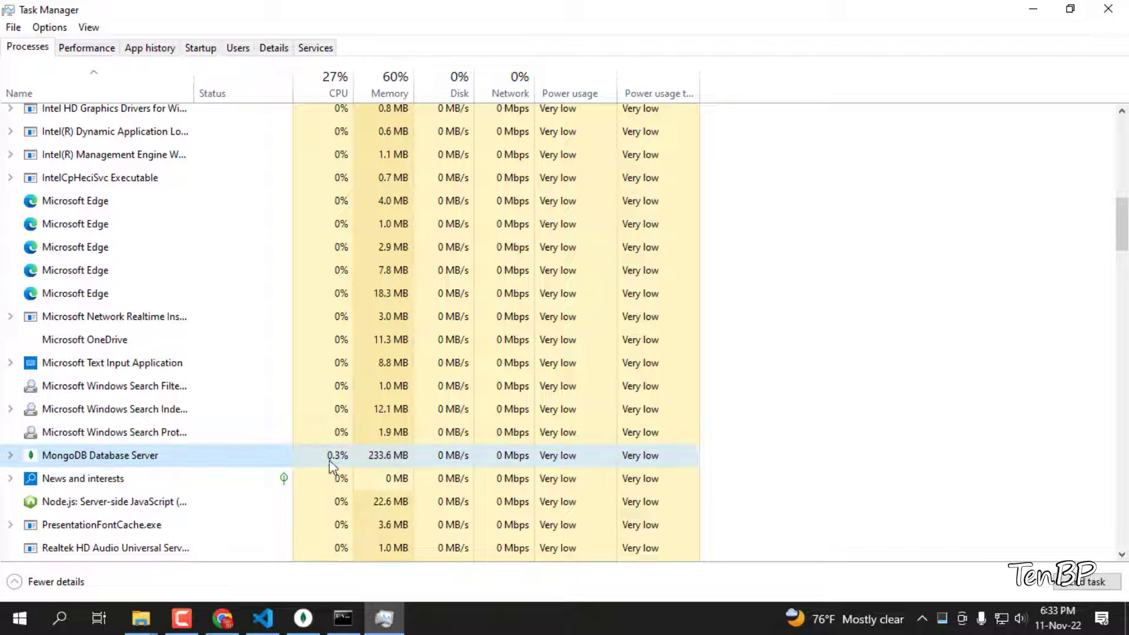
left_click(10, 455)
left_click(144, 476)
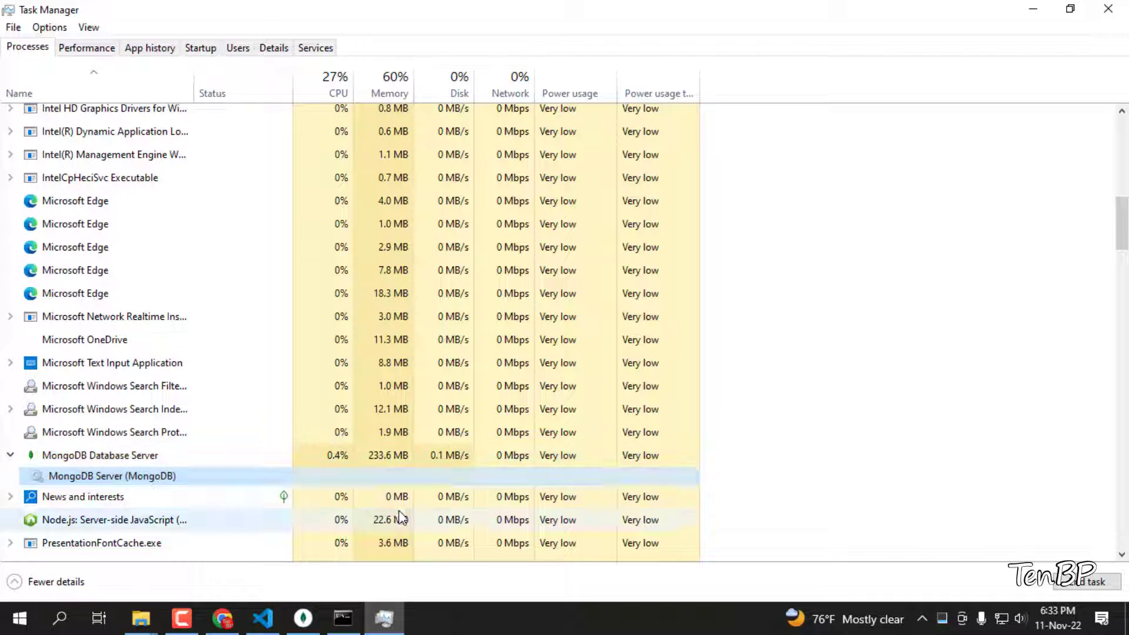
left_click(145, 462)
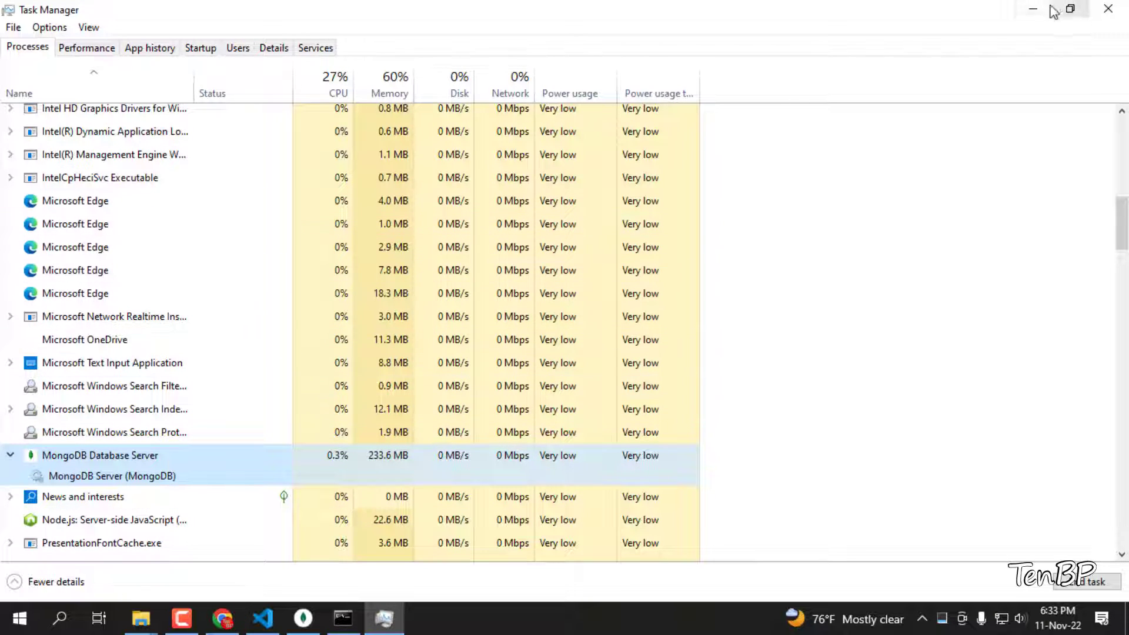
left_click(1108, 10)
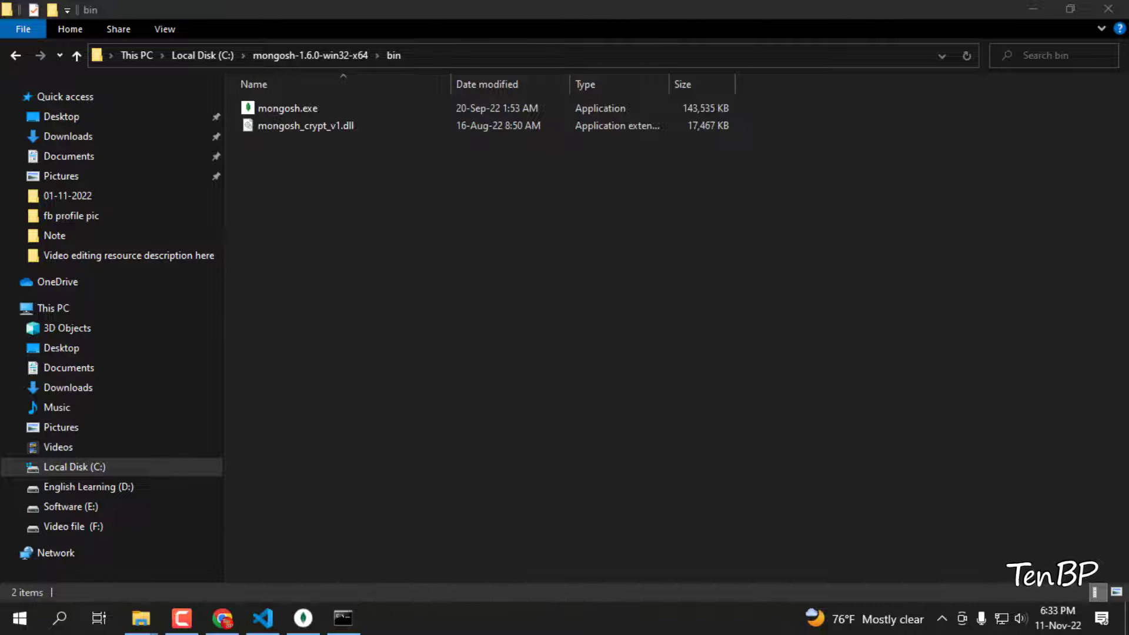
Close the File Explorer window showing the mongosh bin folder and the open mongosh shell window.
left_click(1108, 9)
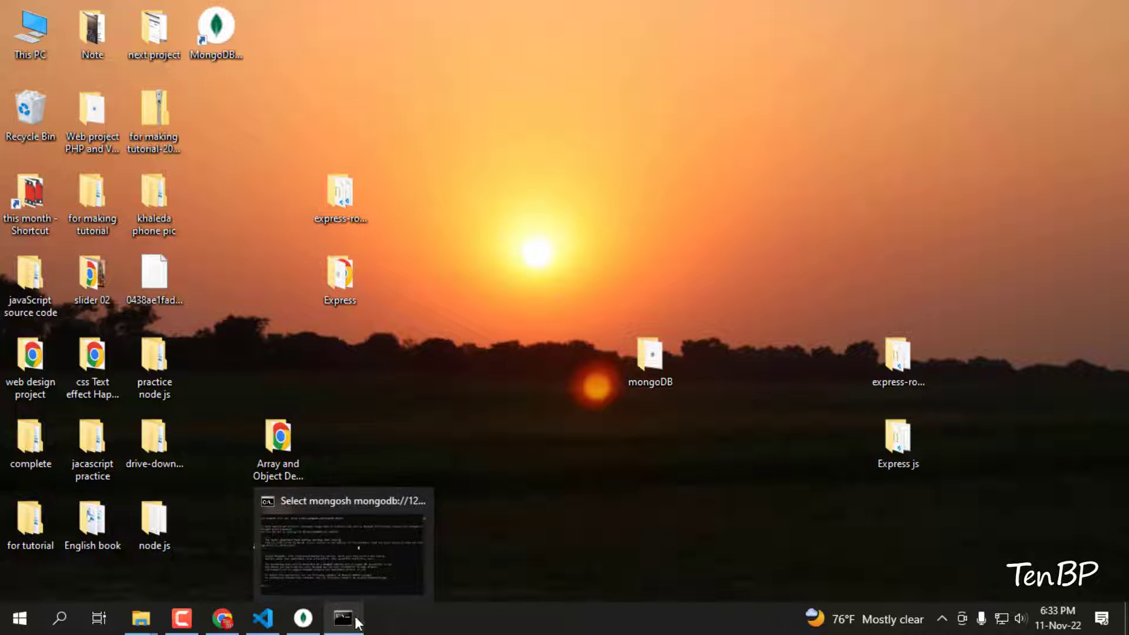
left_click(376, 560)
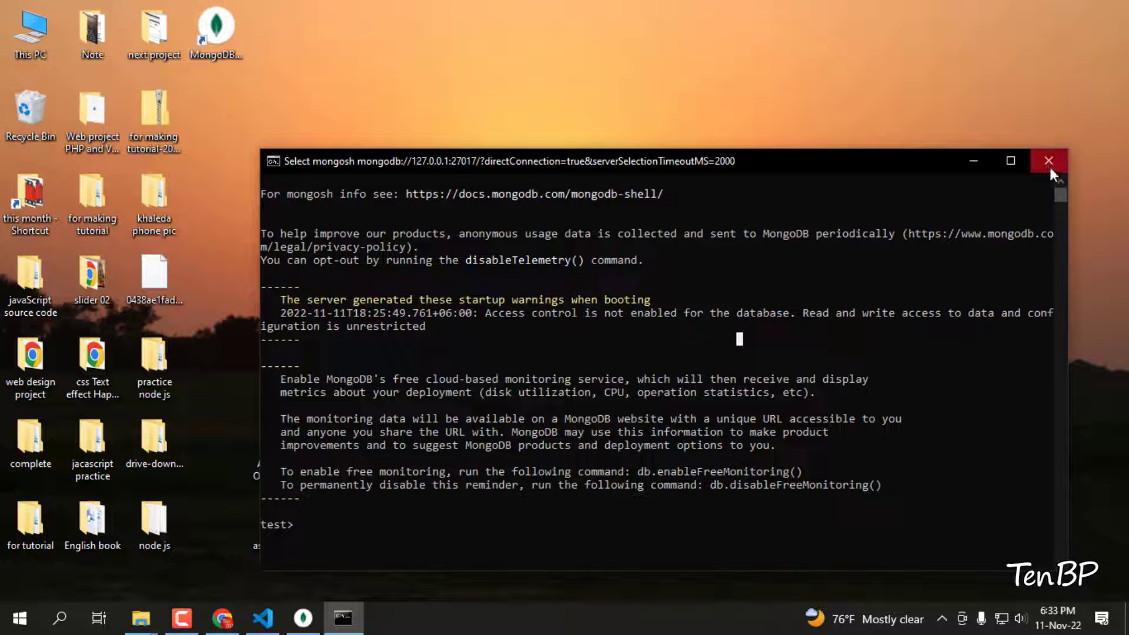
left_click(1049, 162)
right_click(496, 240)
mouse_move(638, 391)
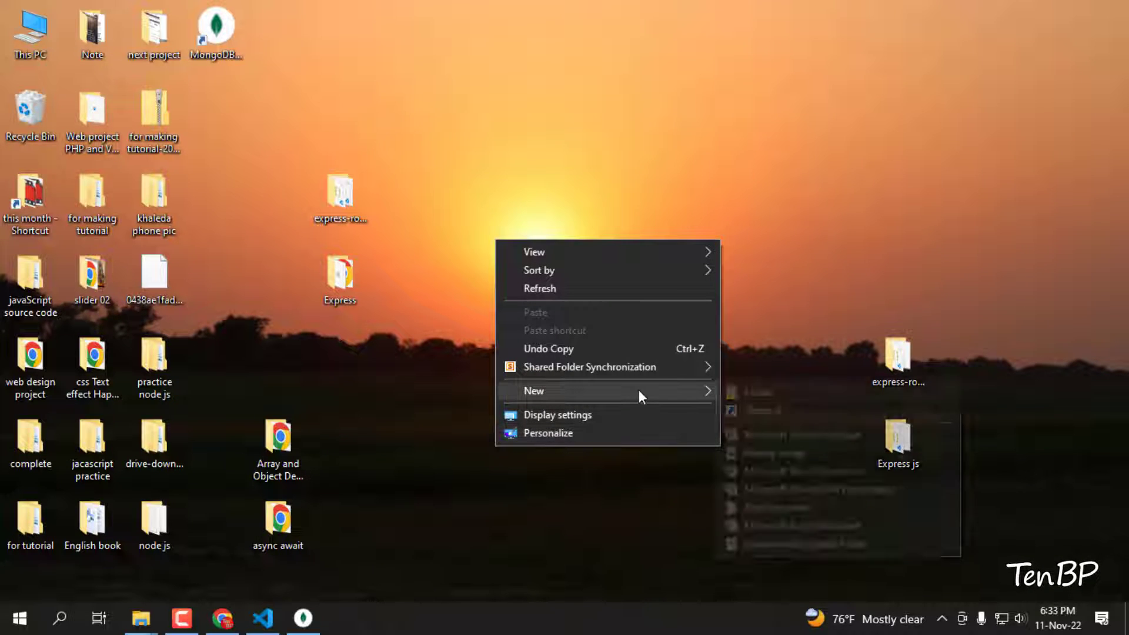
left_click(466, 262)
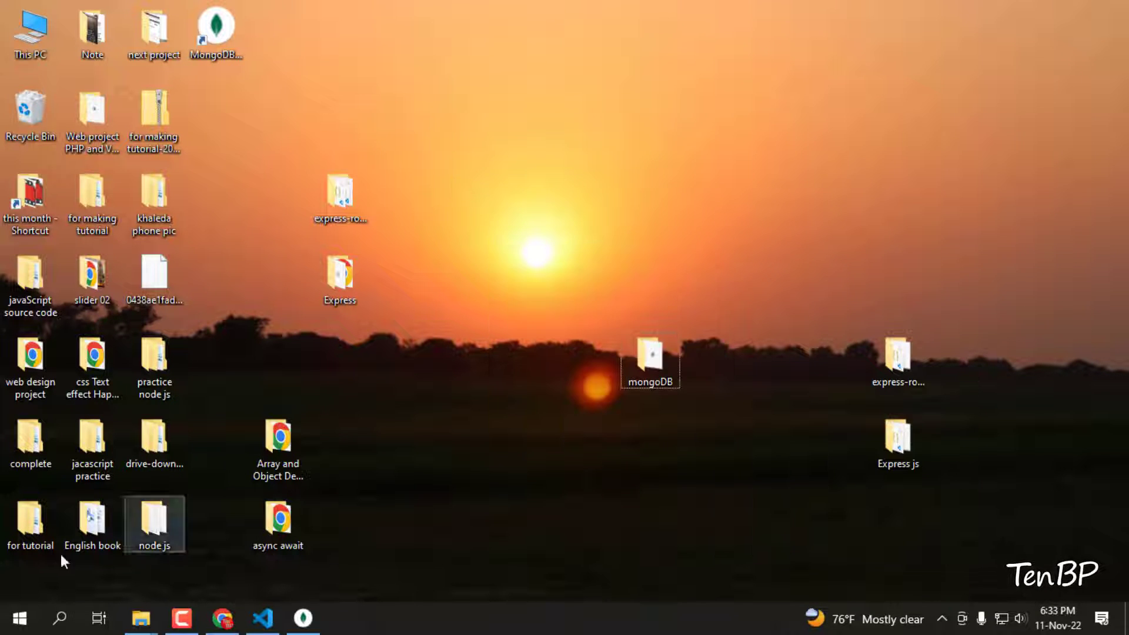
left_click(59, 617)
key("super")
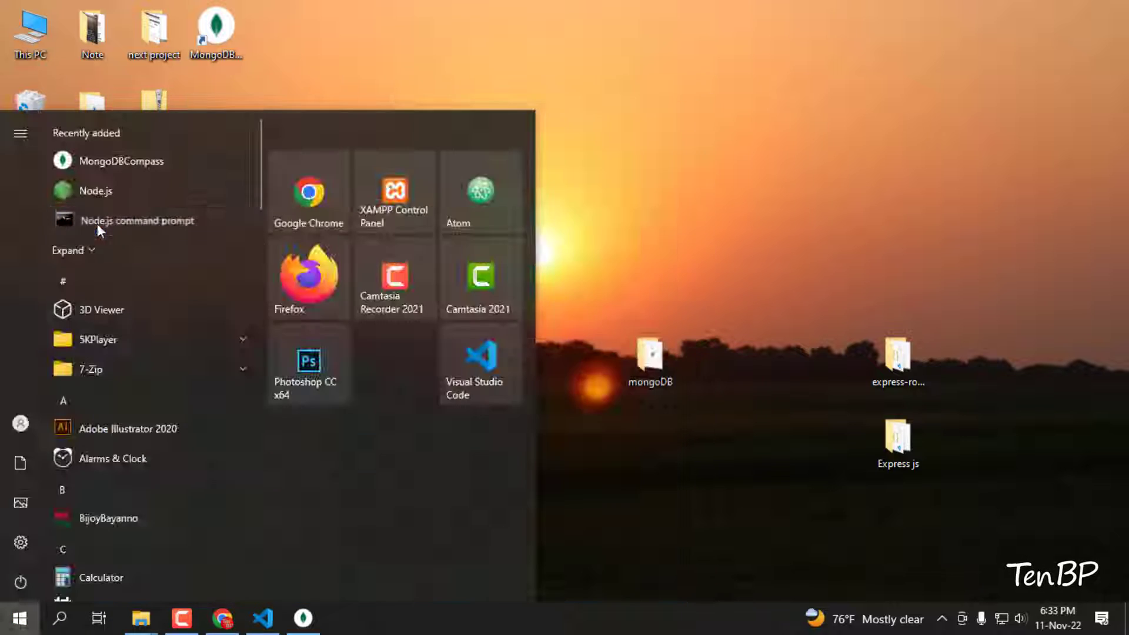
left_click(97, 223)
left_click(880, 98)
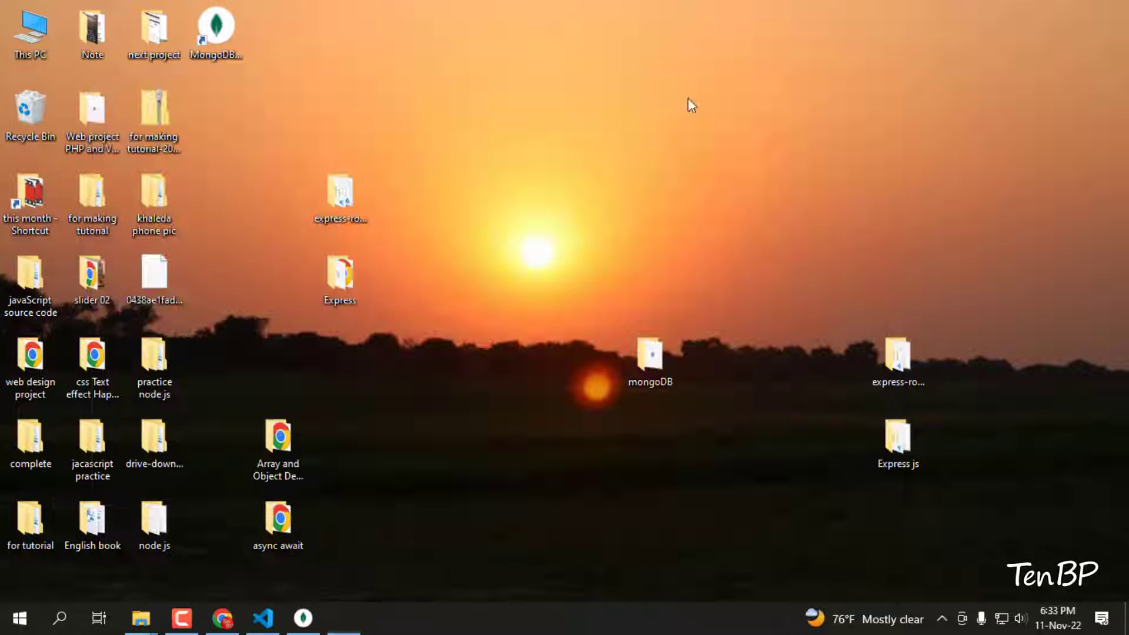
Search Windows for "cmd", open a Command Prompt, start mongosh in it, and maximize the shell window.
left_click(59, 618)
type("c")
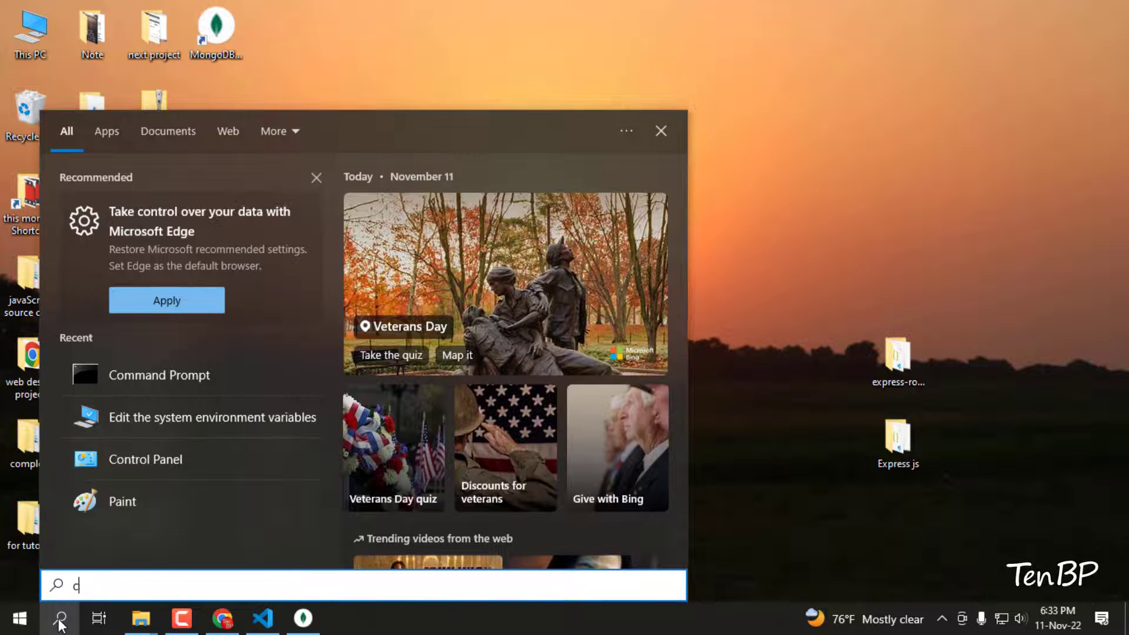
type("md")
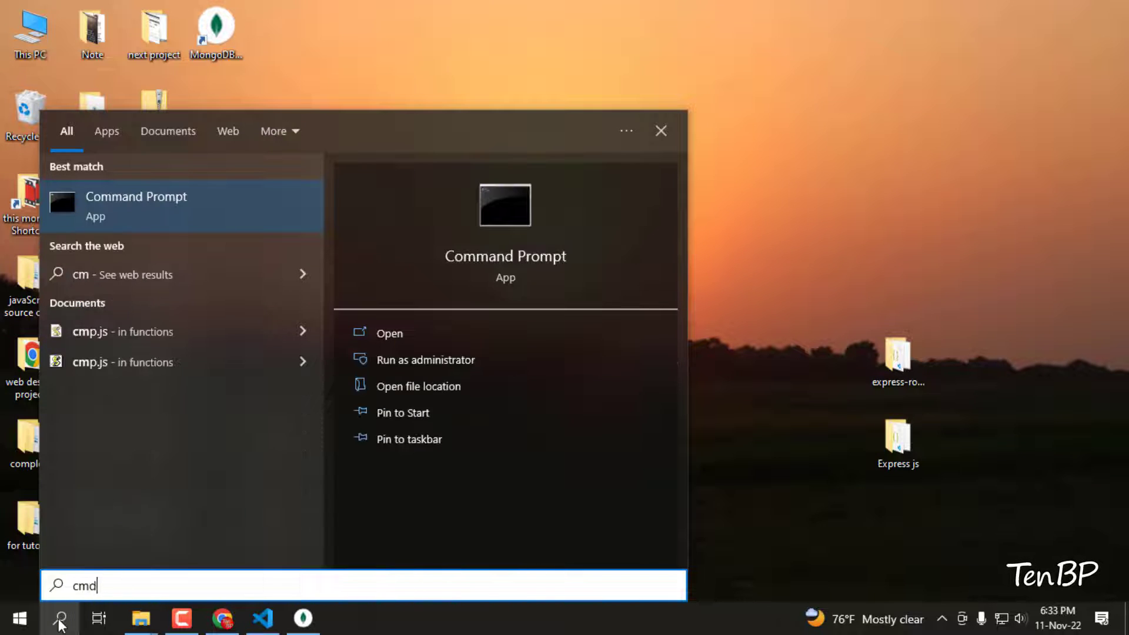
key("Return")
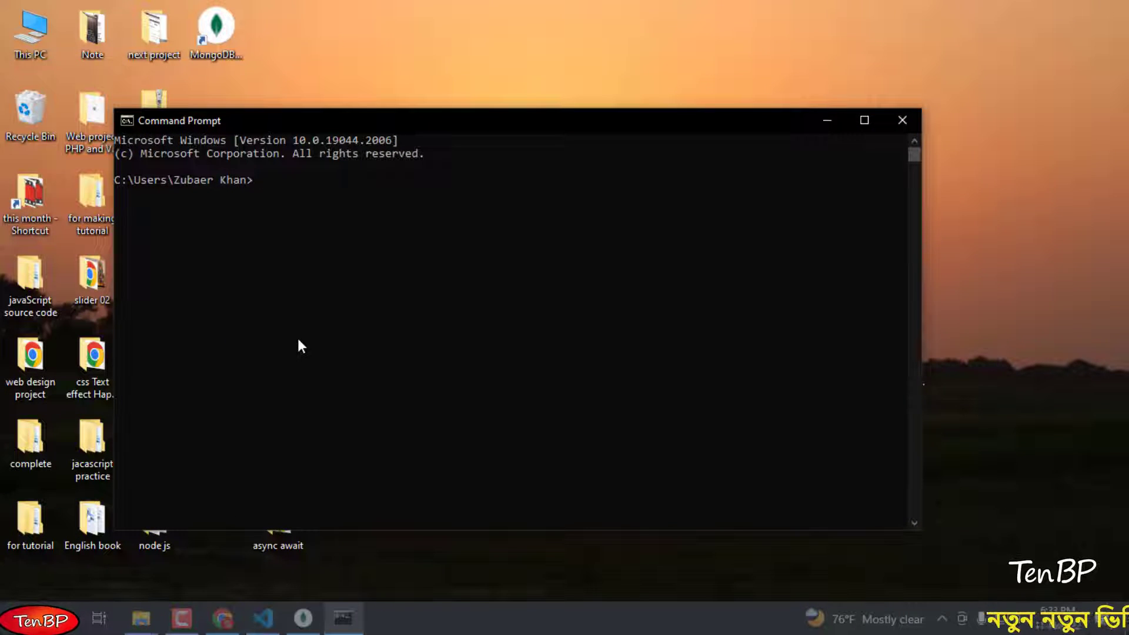
type("mongosh")
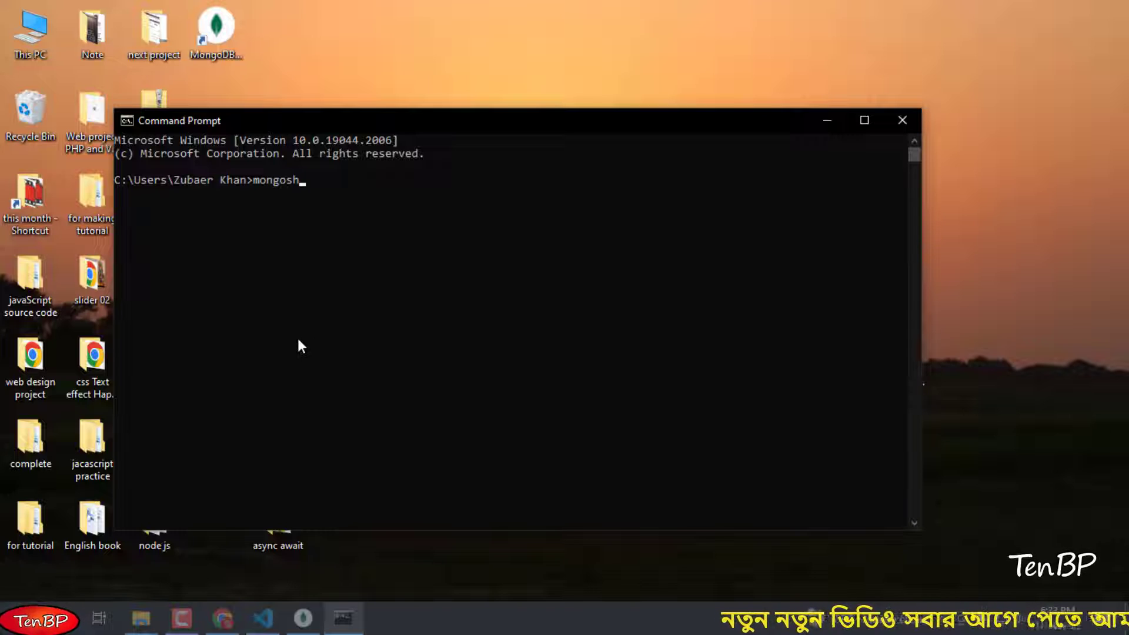
key("Return")
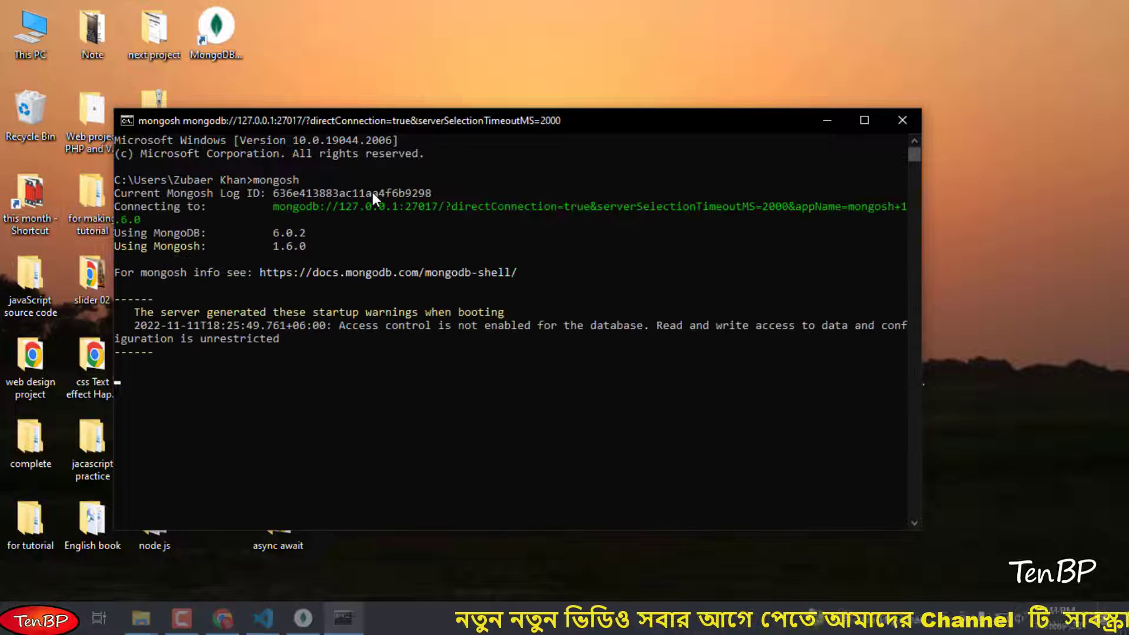
left_click(865, 120)
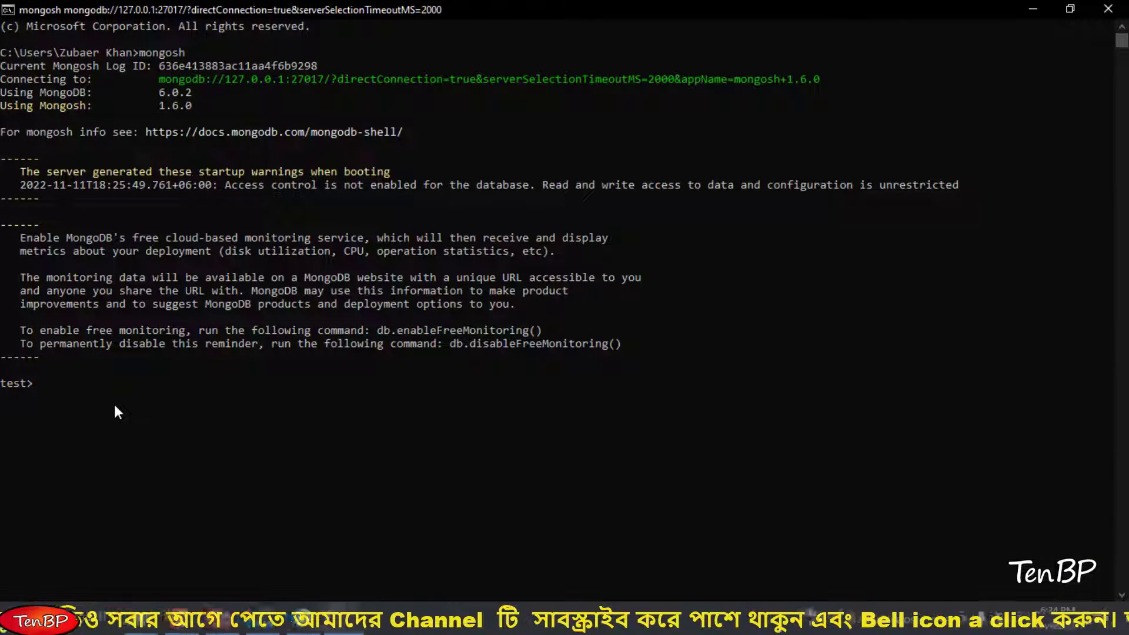
List the server's databases in mongosh with "show dbs" and highlight the output.
type("show ")
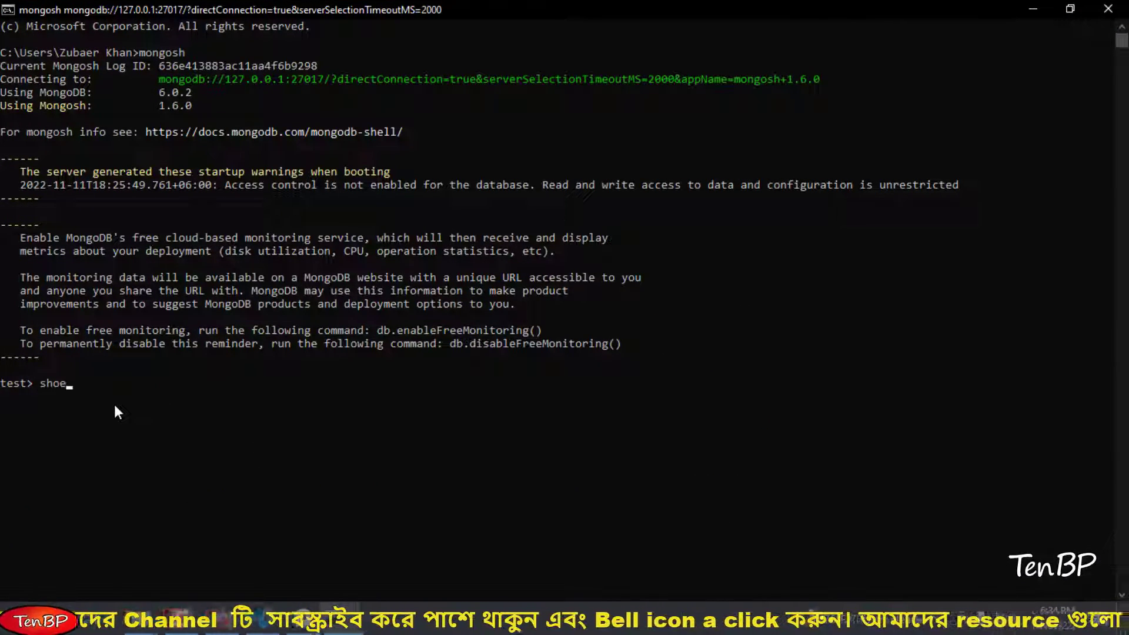
type("dbs")
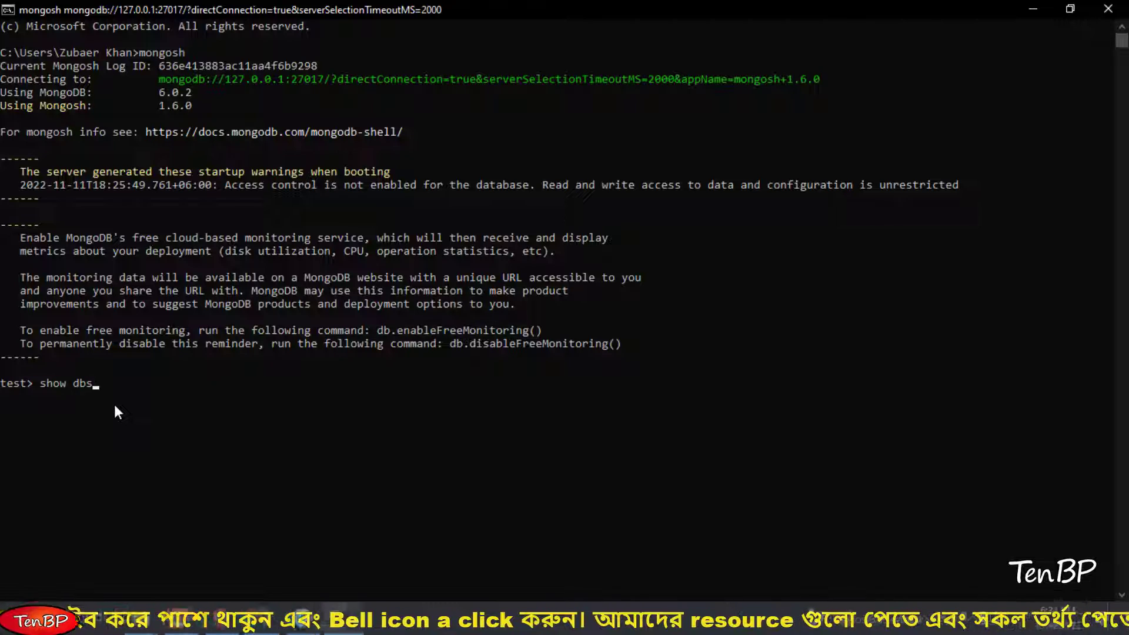
key("Return")
left_click_drag(60, 450, 3, 407)
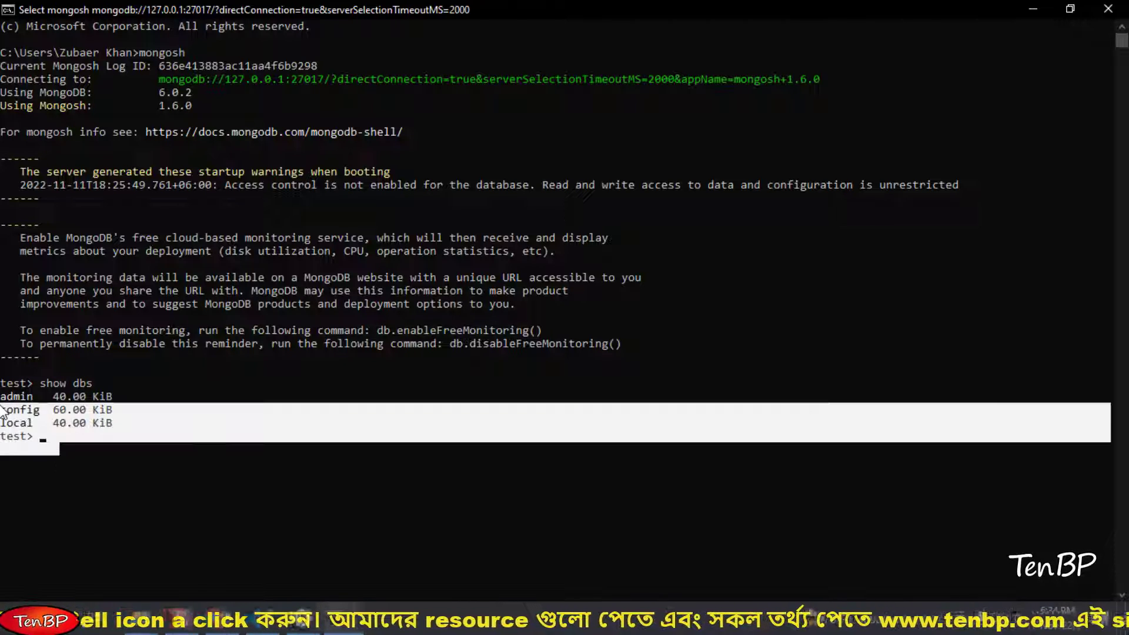
Switch to MongoDB Compass to view the localhost:27017 databases, collapse the local database, and minimize Compass.
left_click(215, 422)
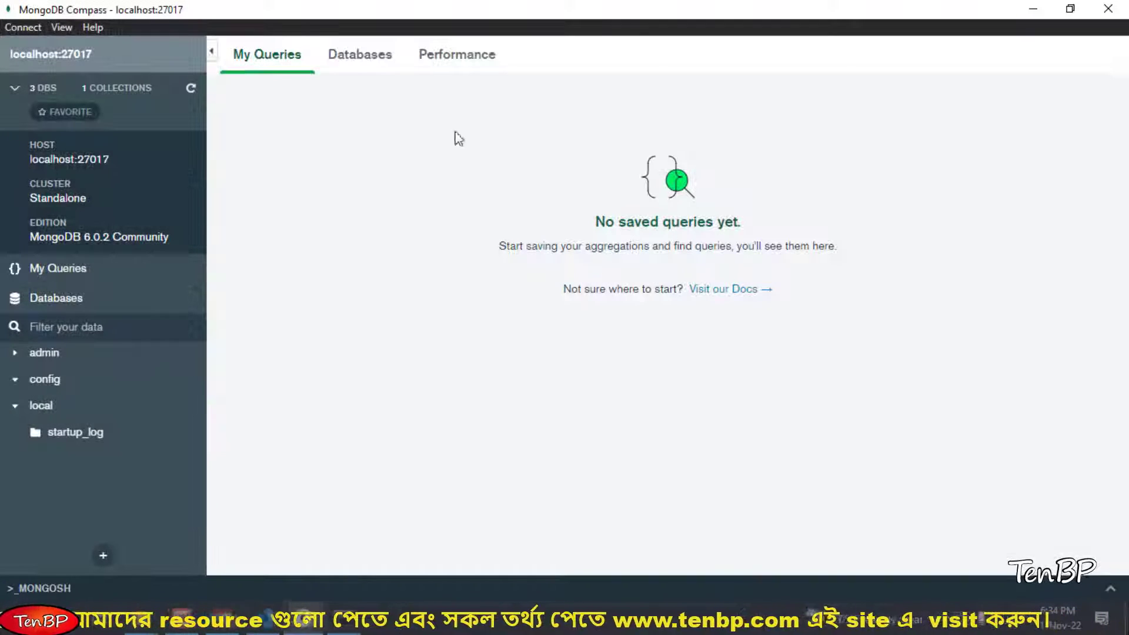
left_click(15, 405)
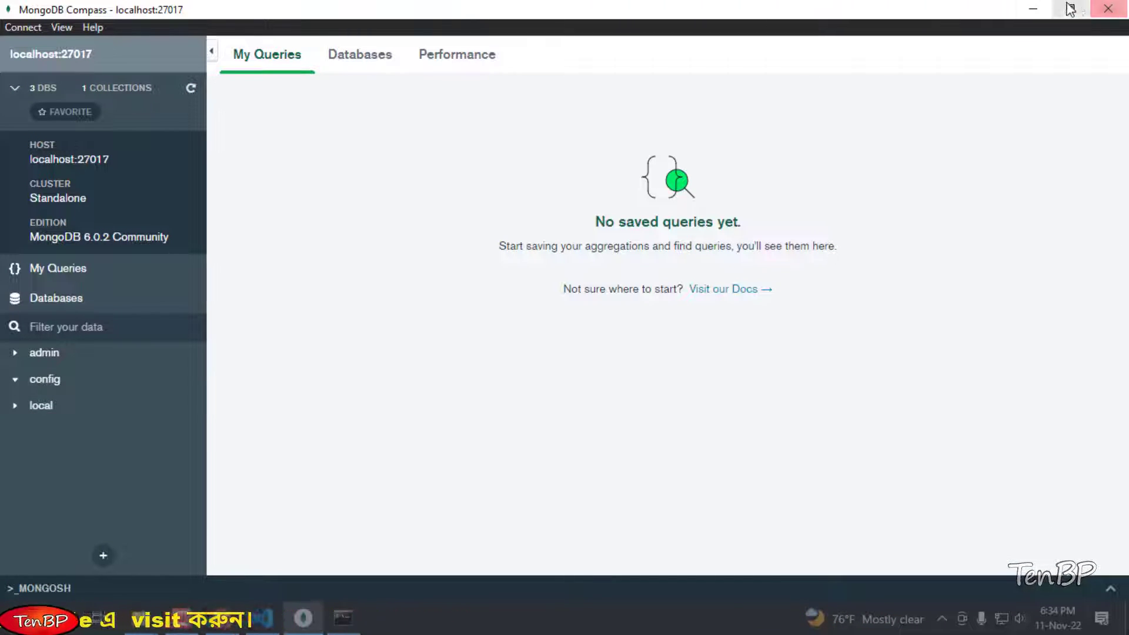
left_click(1033, 9)
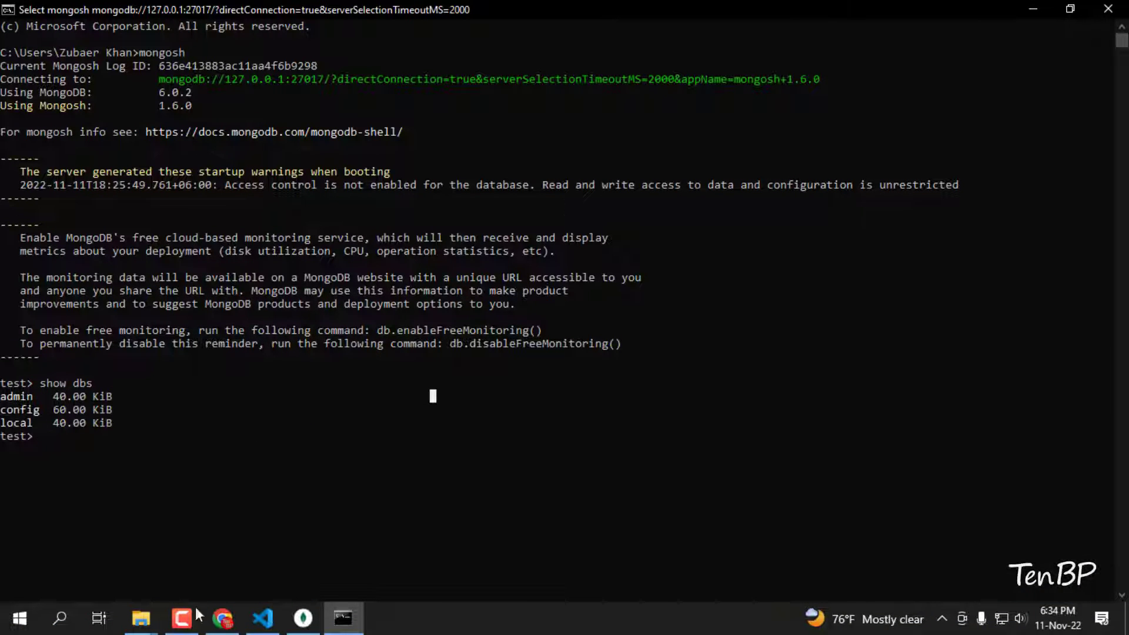
left_click(320, 630)
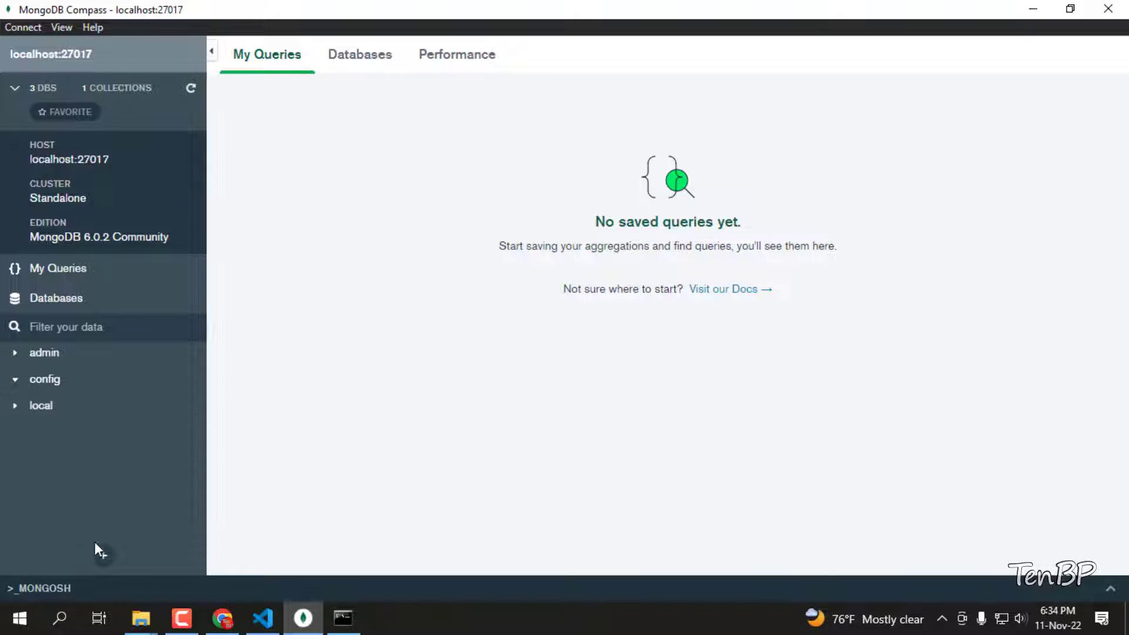
left_click(105, 553)
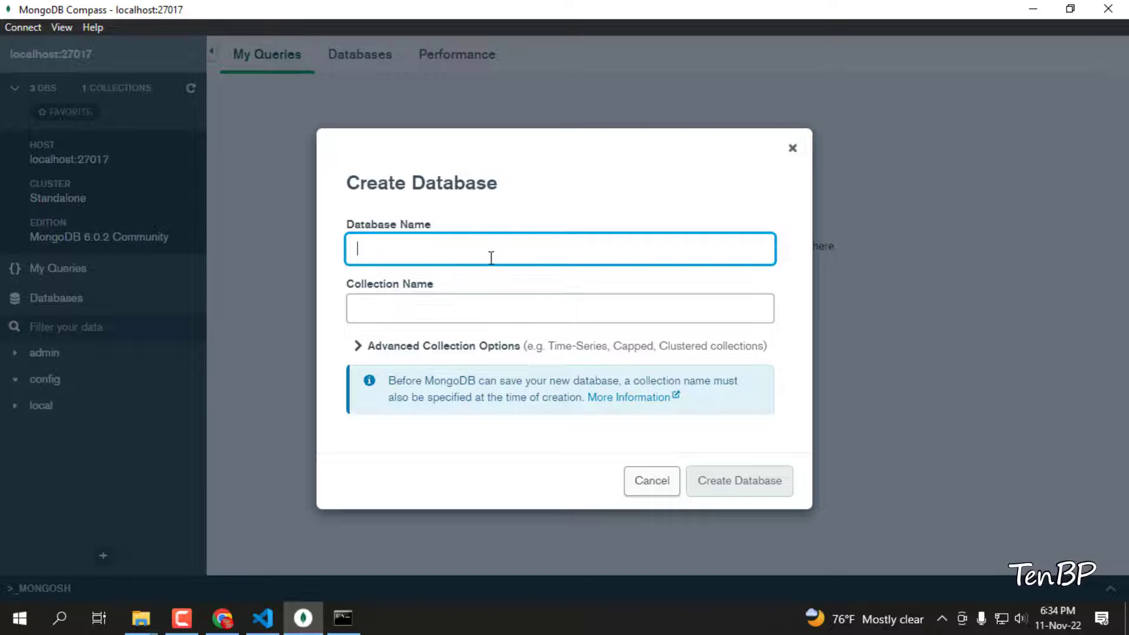
left_click(440, 300)
type("sd")
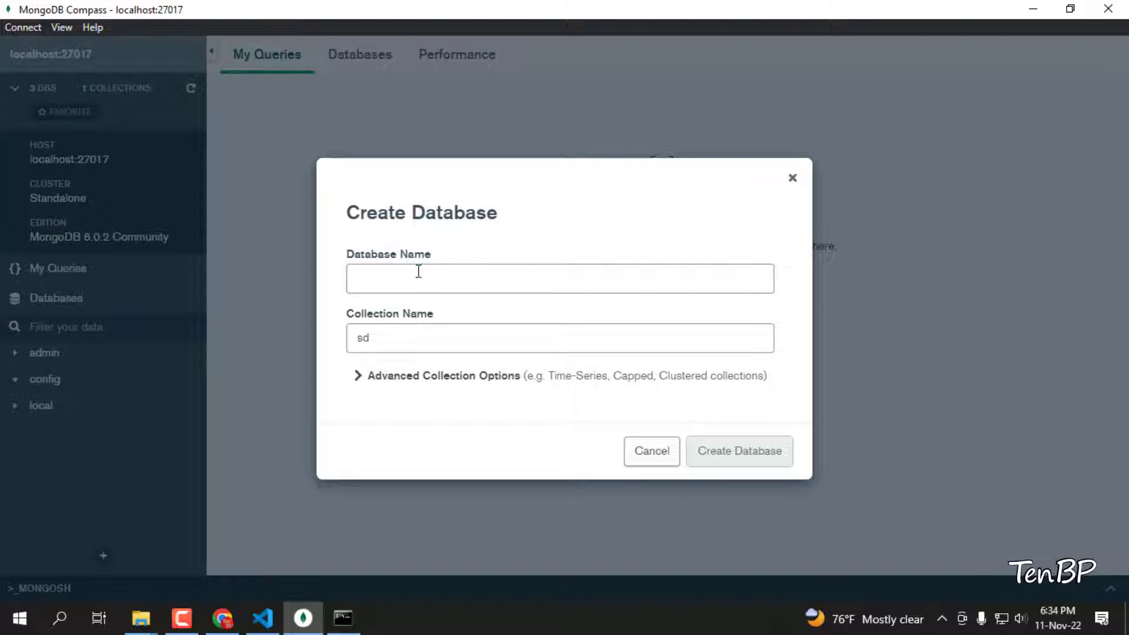
left_click(420, 273)
left_click(406, 334)
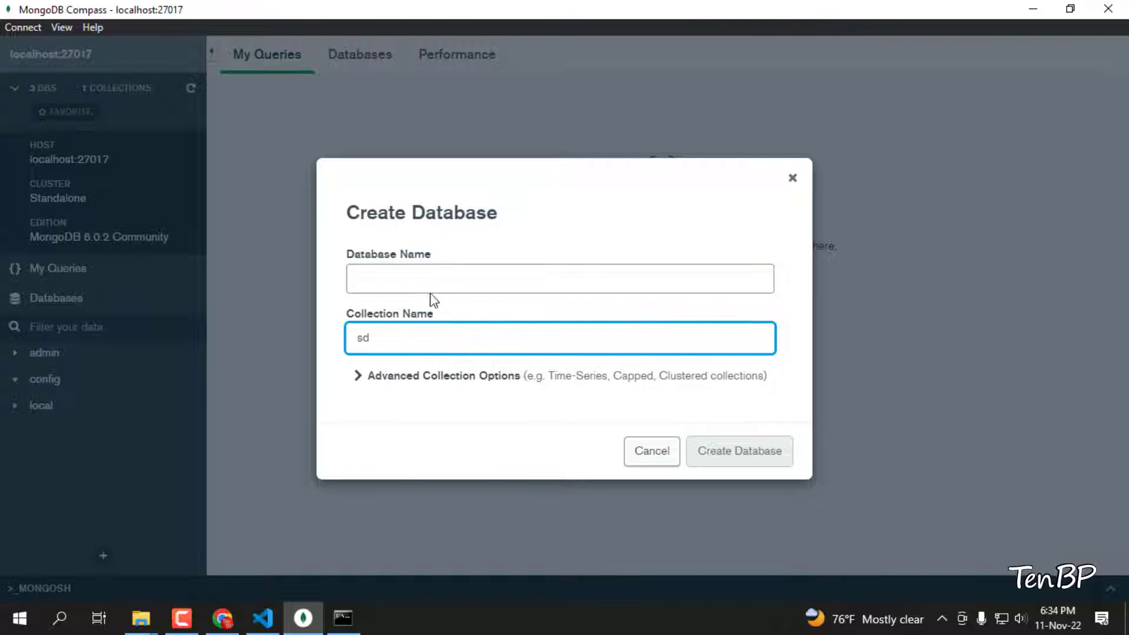
left_click(438, 285)
double_click(442, 342)
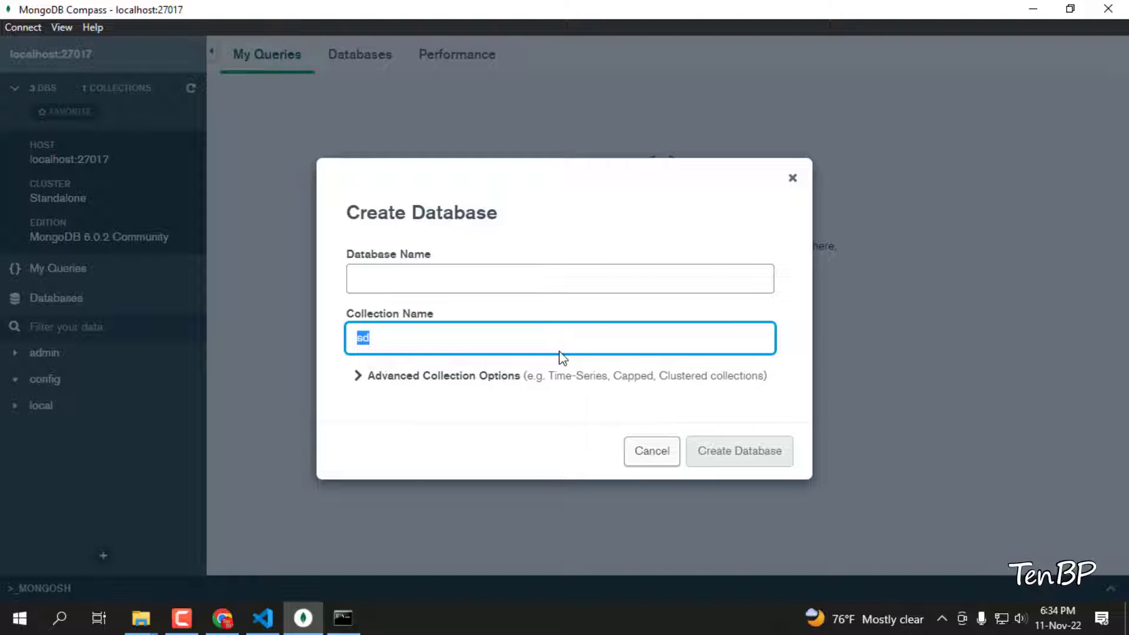
key("BackSpace")
left_click(792, 148)
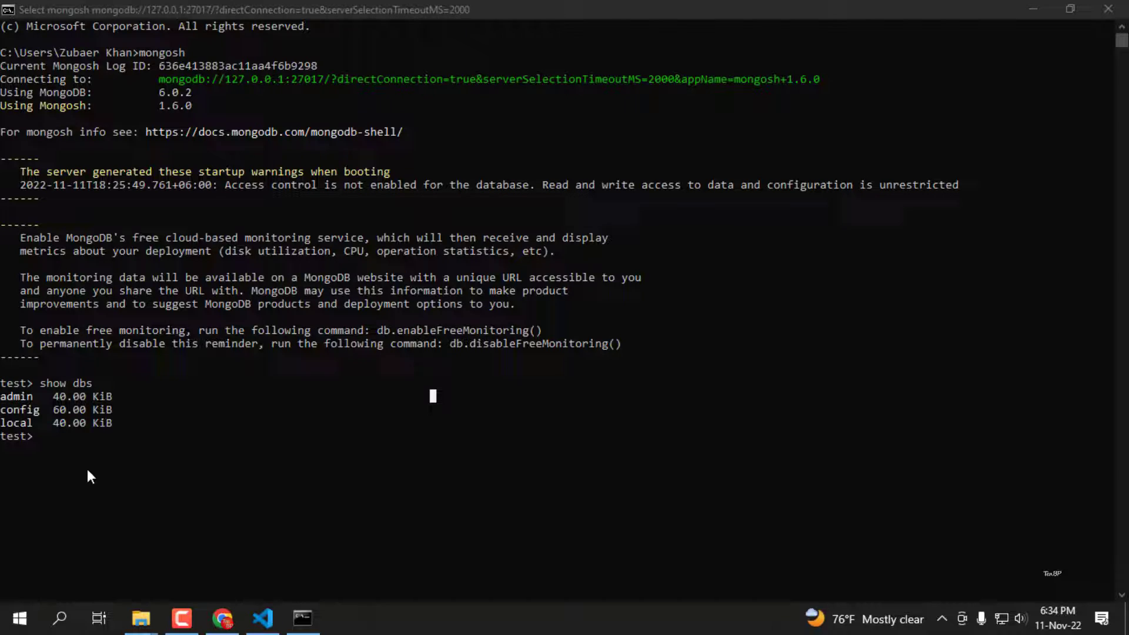
Review the database names and sizes listed by "show dbs" in the mongosh window.
left_click(88, 475)
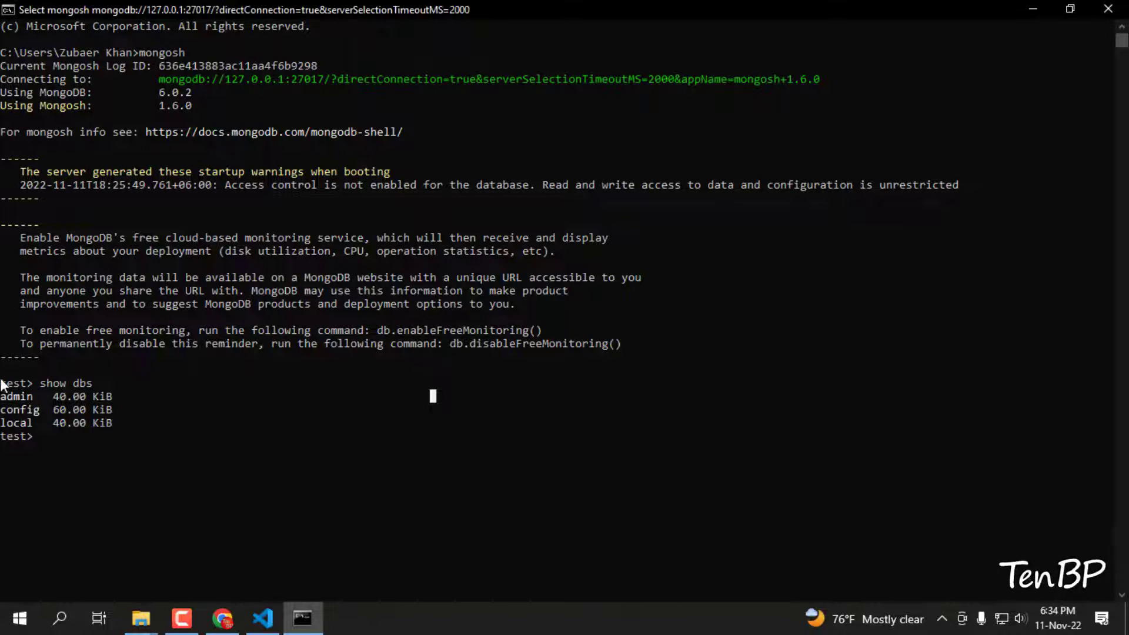
left_click_drag(101, 420, 2, 400)
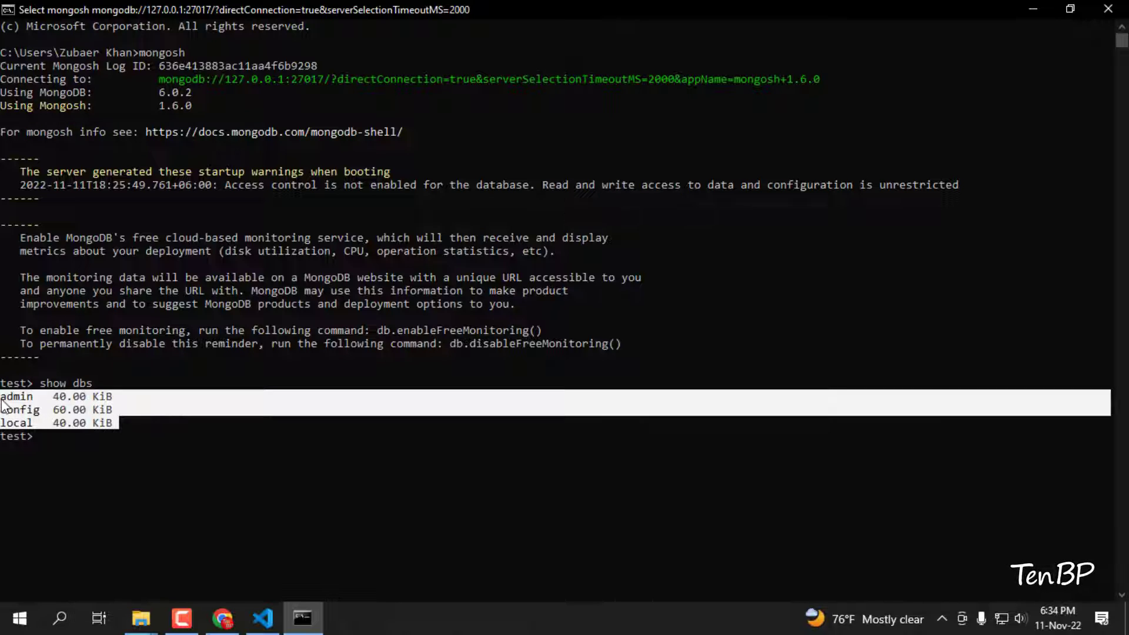
left_click(214, 422)
left_click_drag(126, 422, 1, 408)
left_click(294, 396)
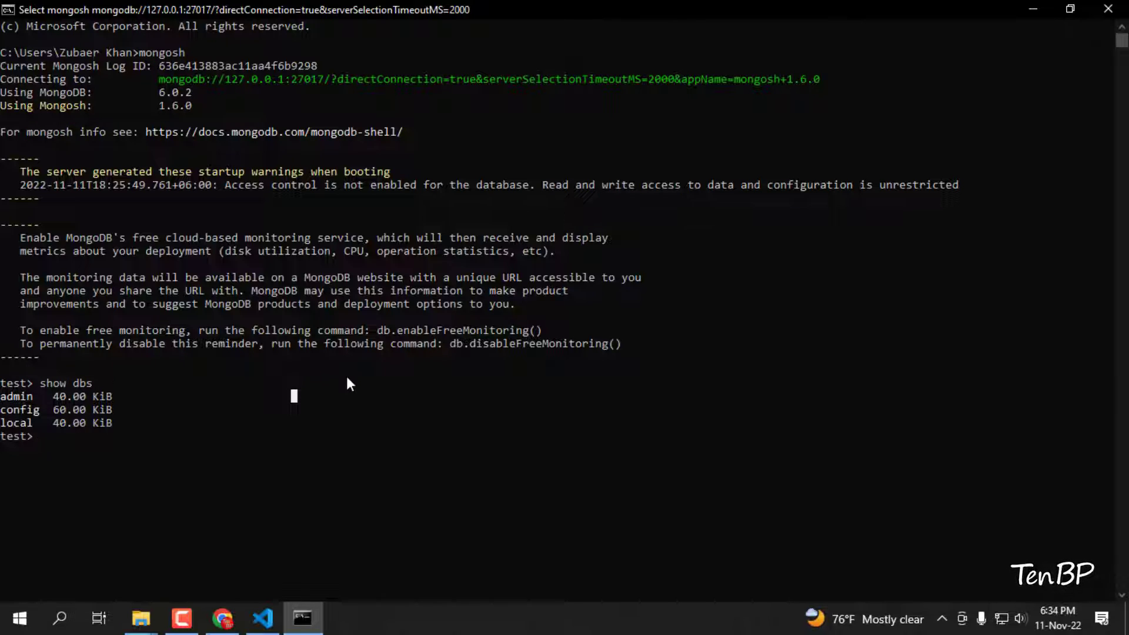
left_click(182, 617)
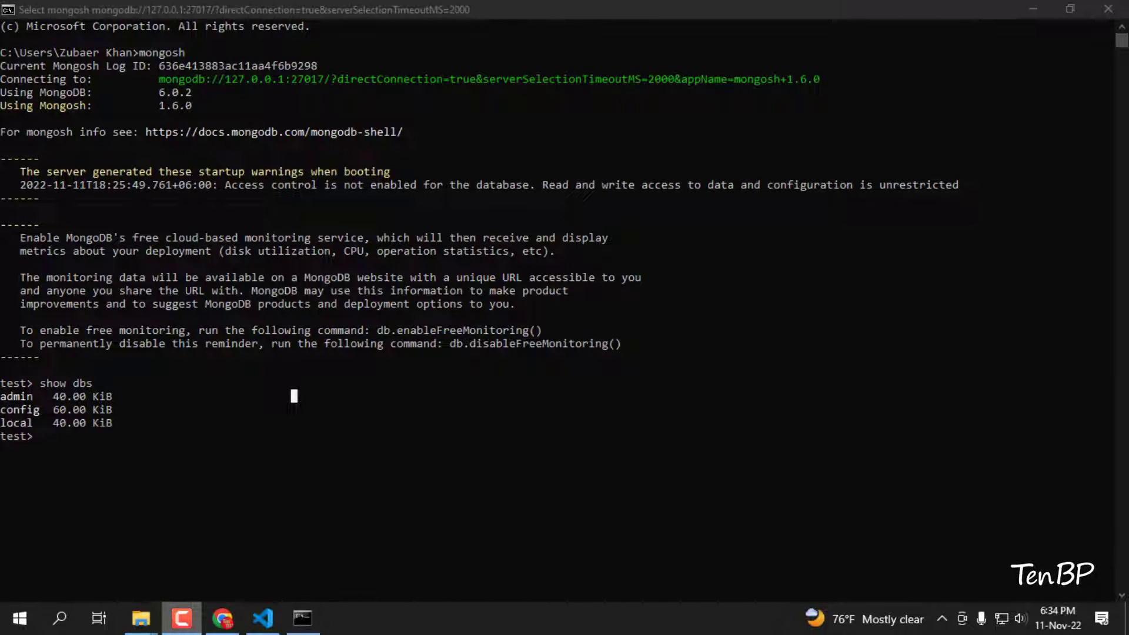